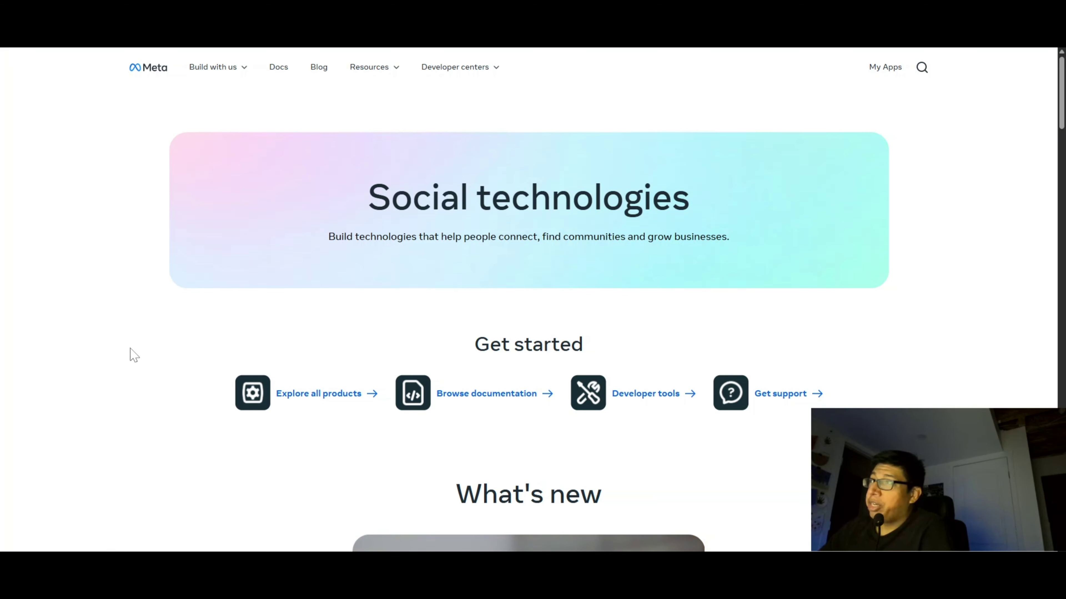
# Start creating a new app in My Apps, name it youtube-test-demo, and keep the prefilled contact email.
pyautogui.click(885, 75)
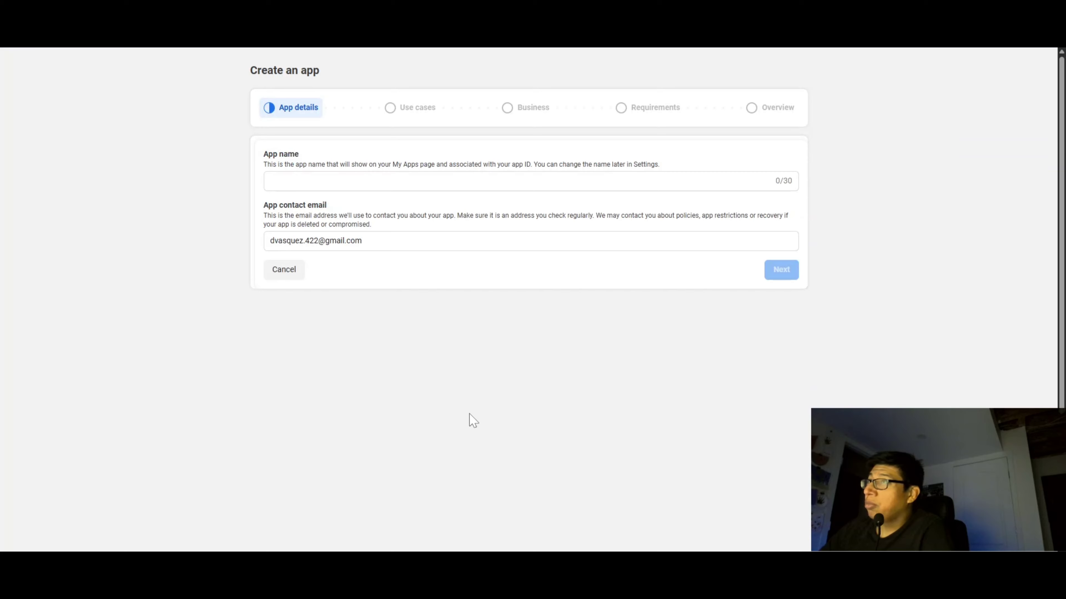
pyautogui.click(375, 187)
pyautogui.scroll(1, 304, 204)
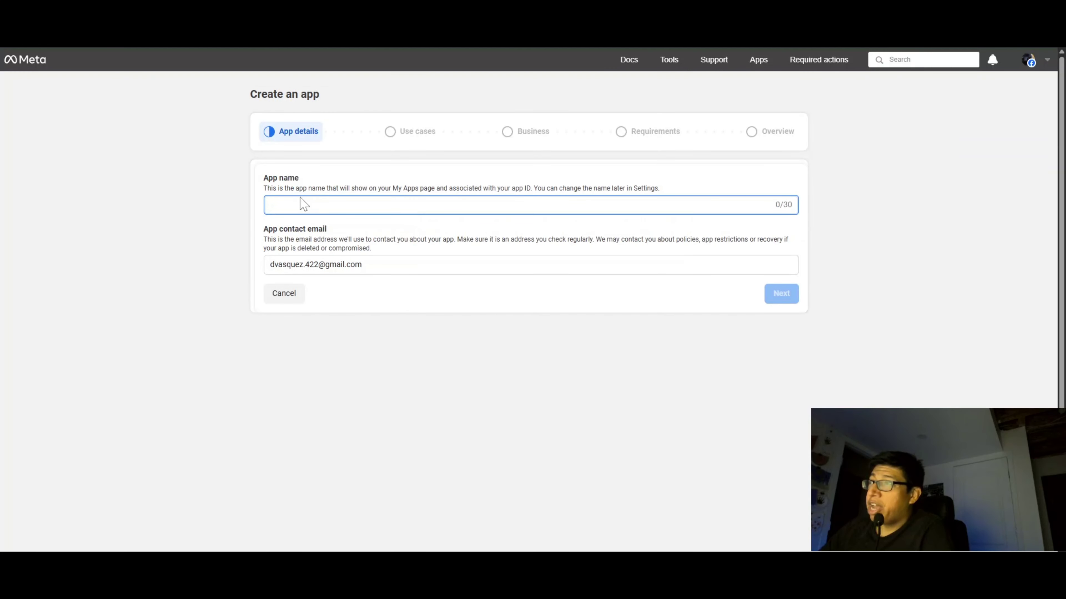
pyautogui.write('youtu')
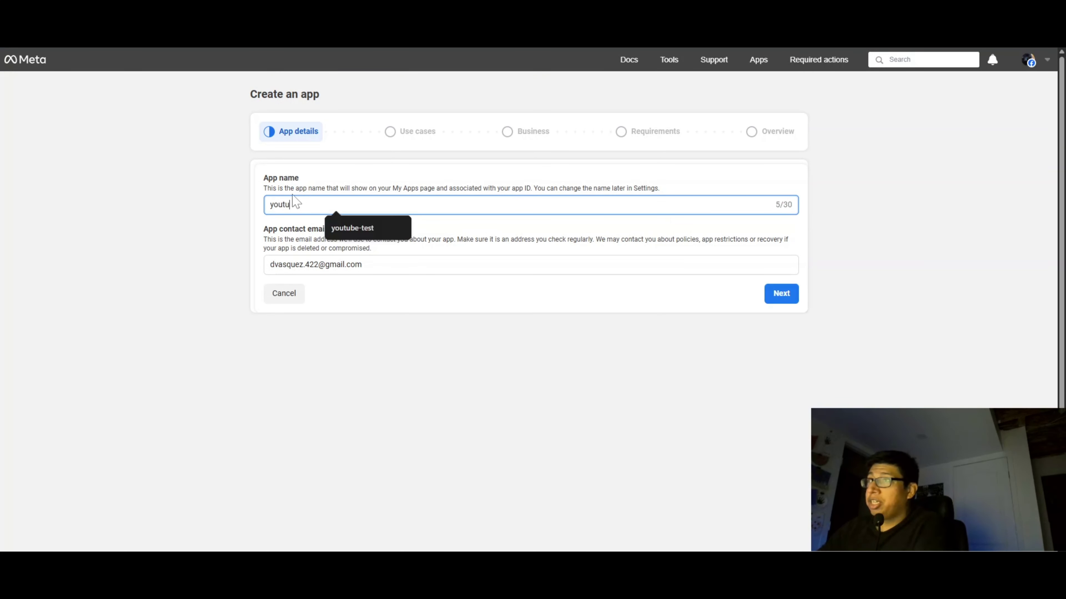
pyautogui.write('be-test-demo')
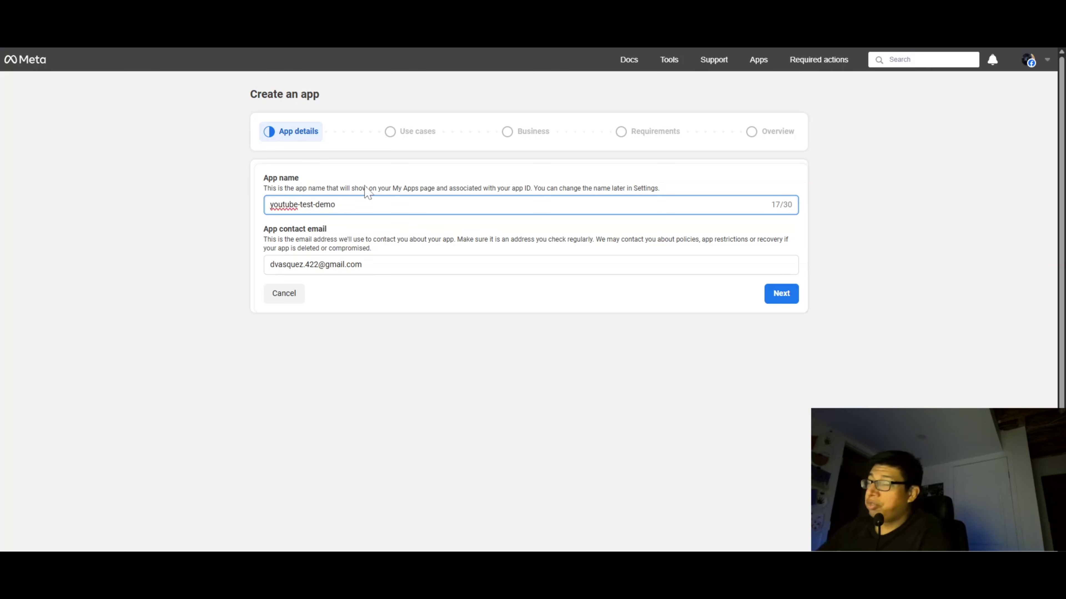
pyautogui.click(390, 373)
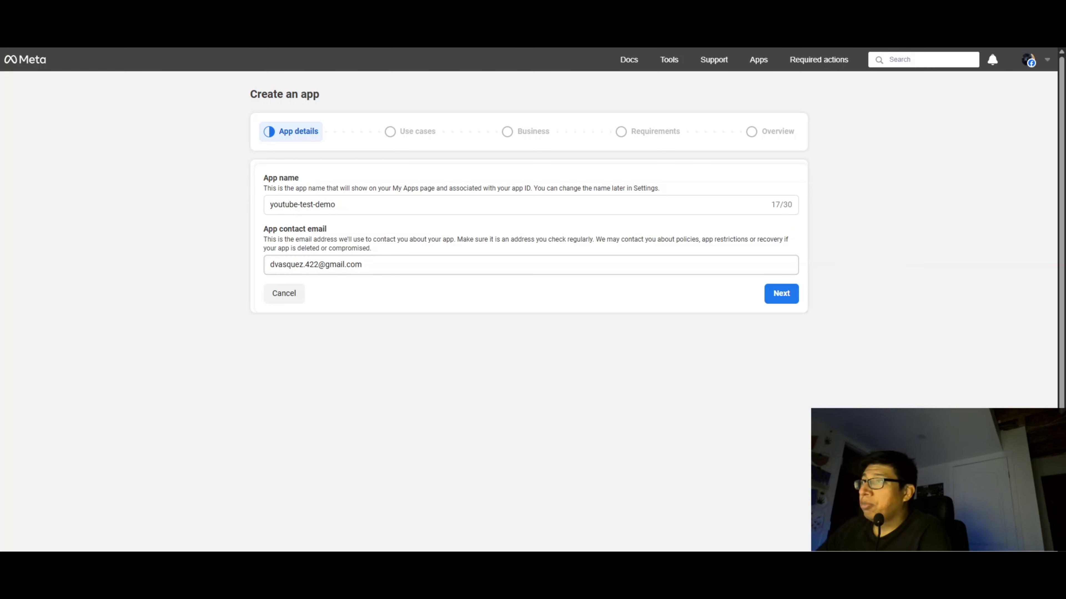
pyautogui.click(779, 296)
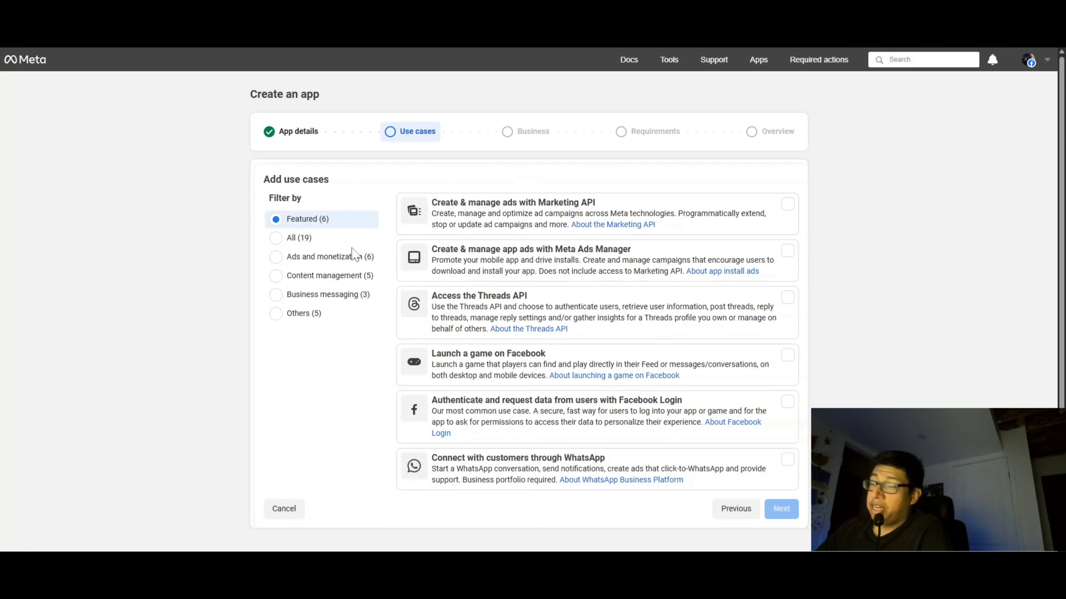
# Choose the Other use case for the new app and set its app type to Business.
pyautogui.click(276, 319)
pyautogui.scroll(-1, 419, 319)
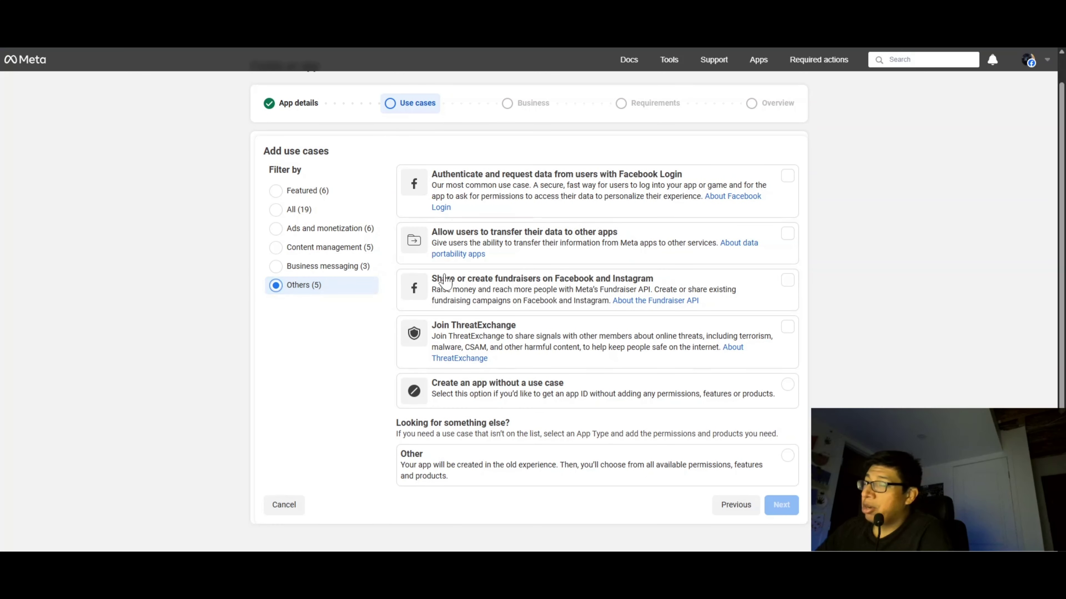
pyautogui.click(437, 466)
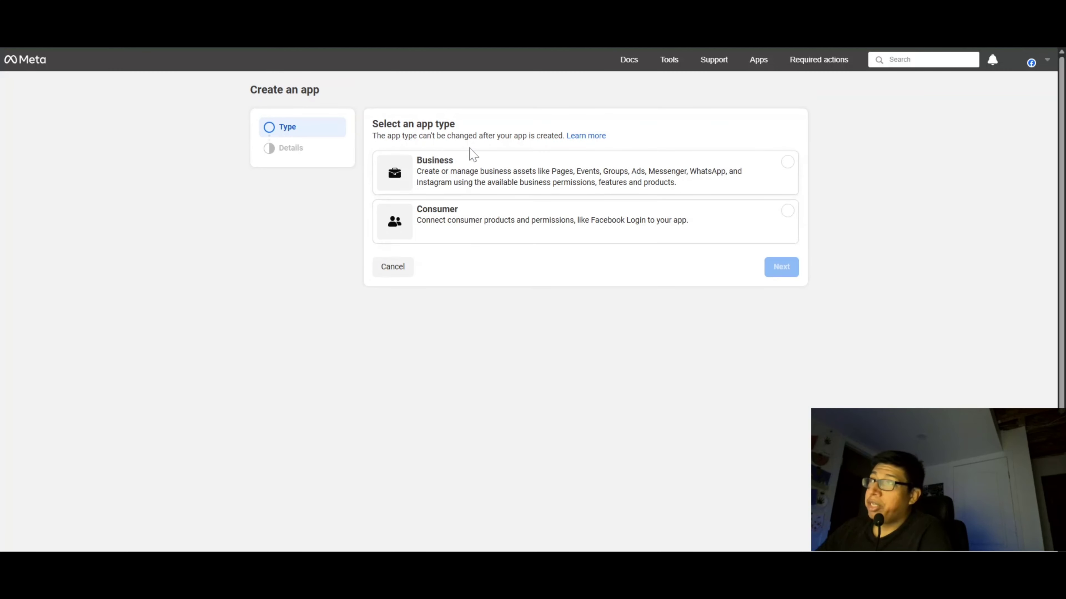
pyautogui.click(460, 173)
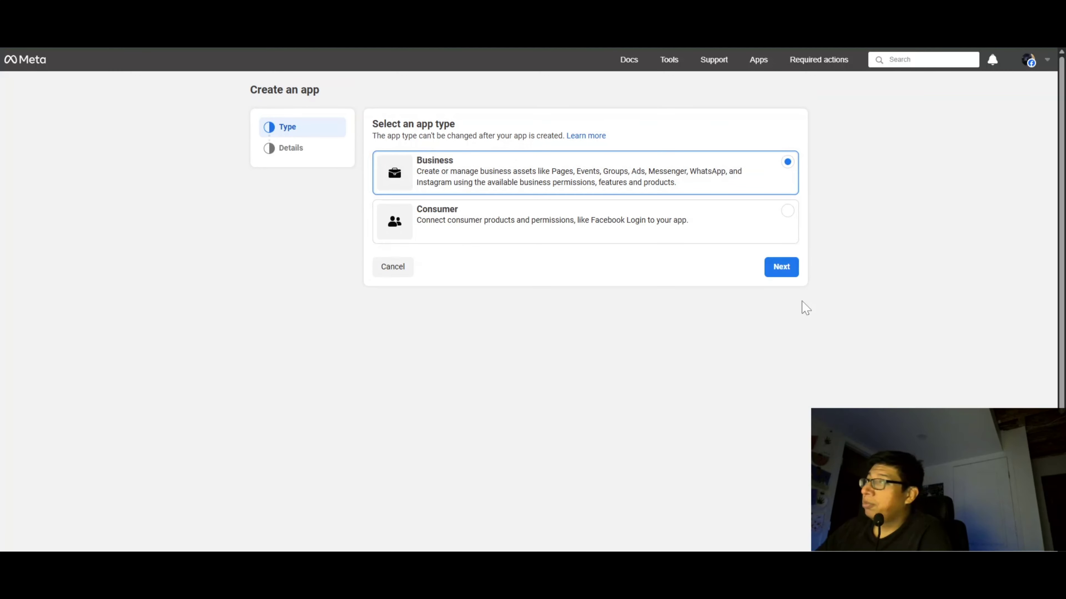
pyautogui.click(780, 268)
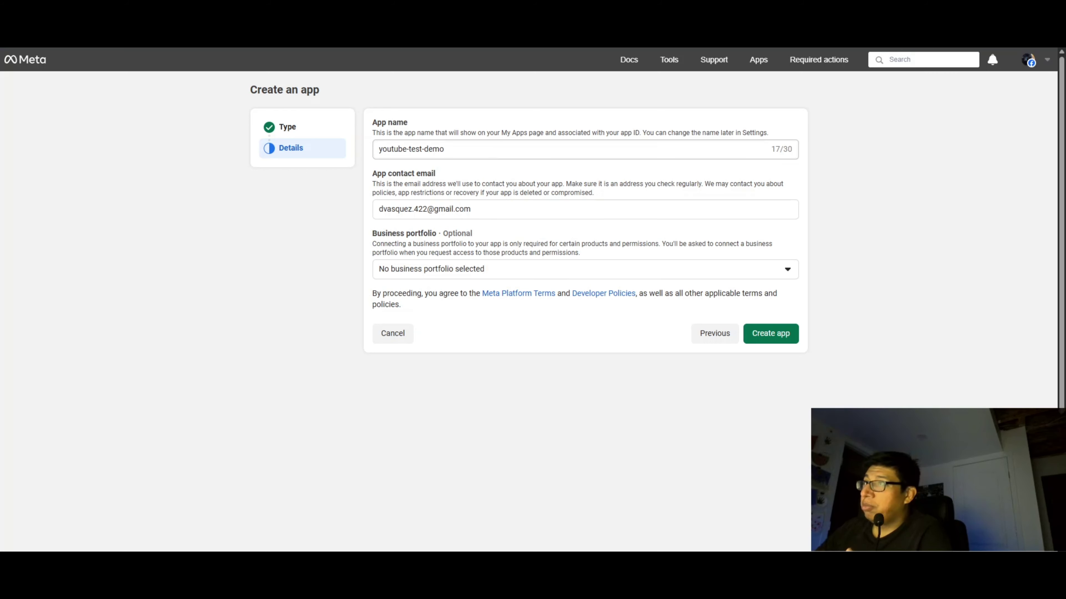
# Connect the Davtek business portfolio to the app and create the app.
pyautogui.click(766, 274)
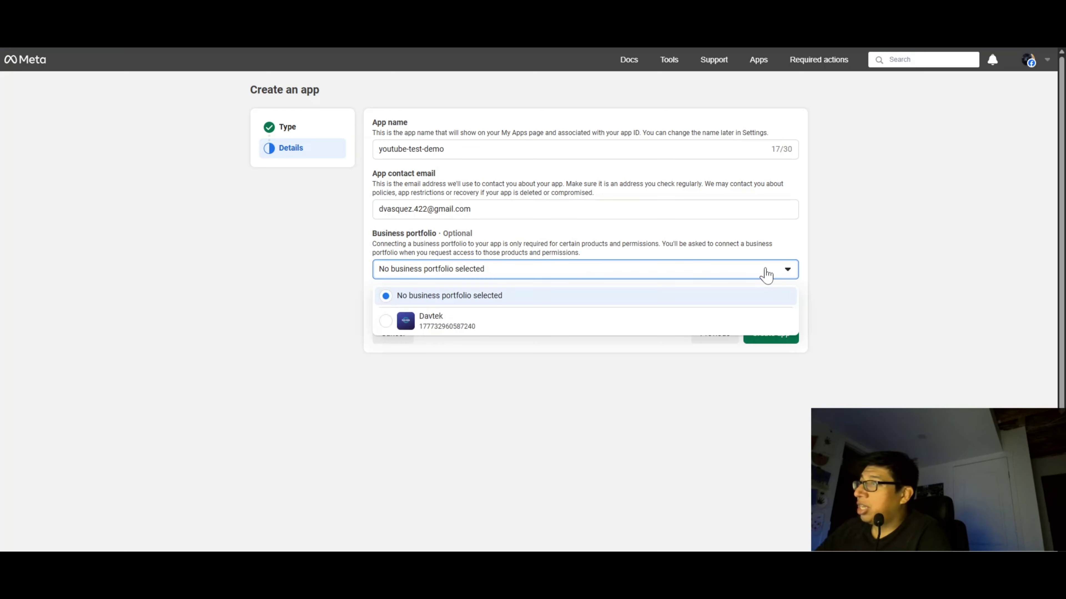
pyautogui.rightClick(438, 329)
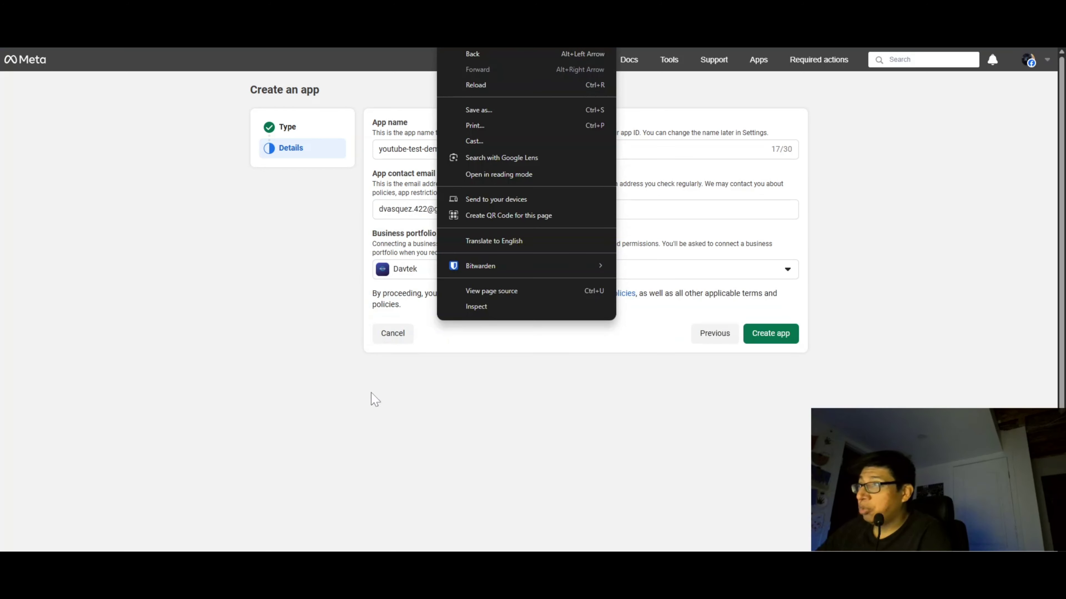
pyautogui.click(492, 489)
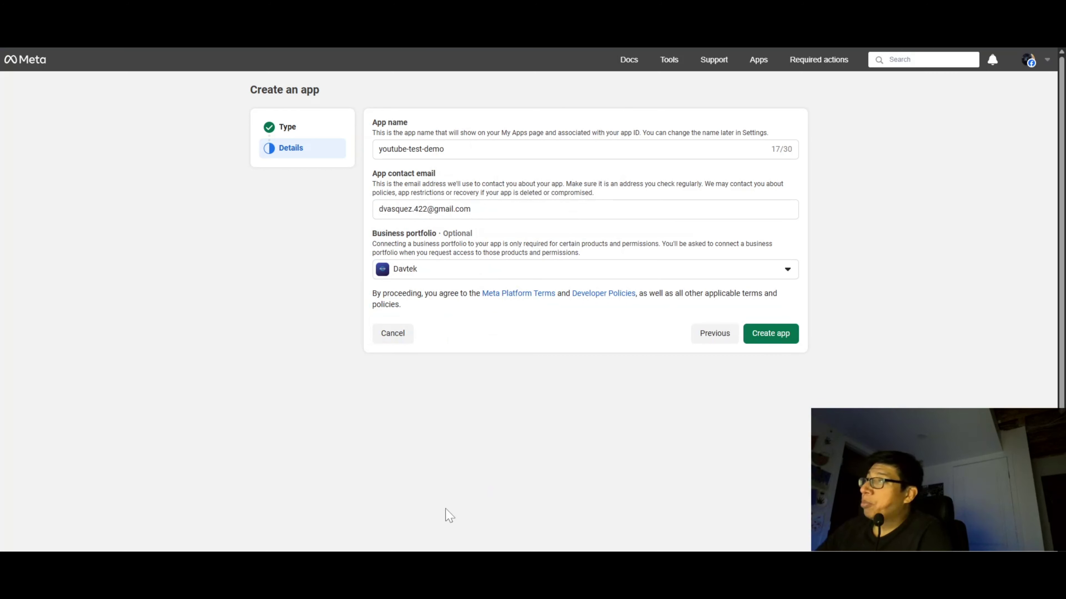
pyautogui.click(771, 334)
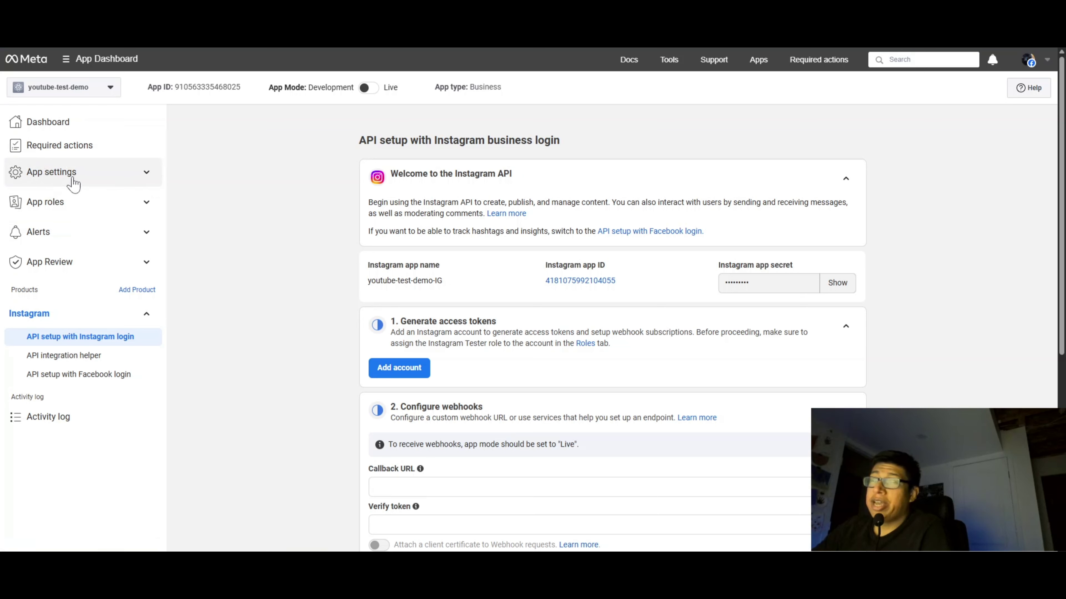
# Open the app's basic settings and look over its details and verification sections.
pyautogui.click(145, 175)
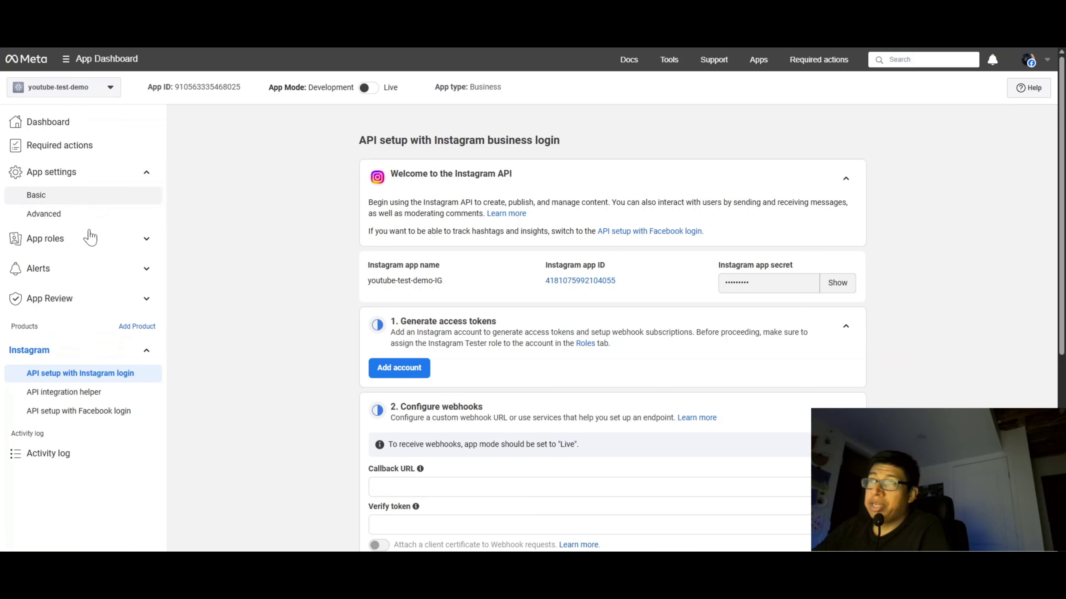
pyautogui.click(44, 200)
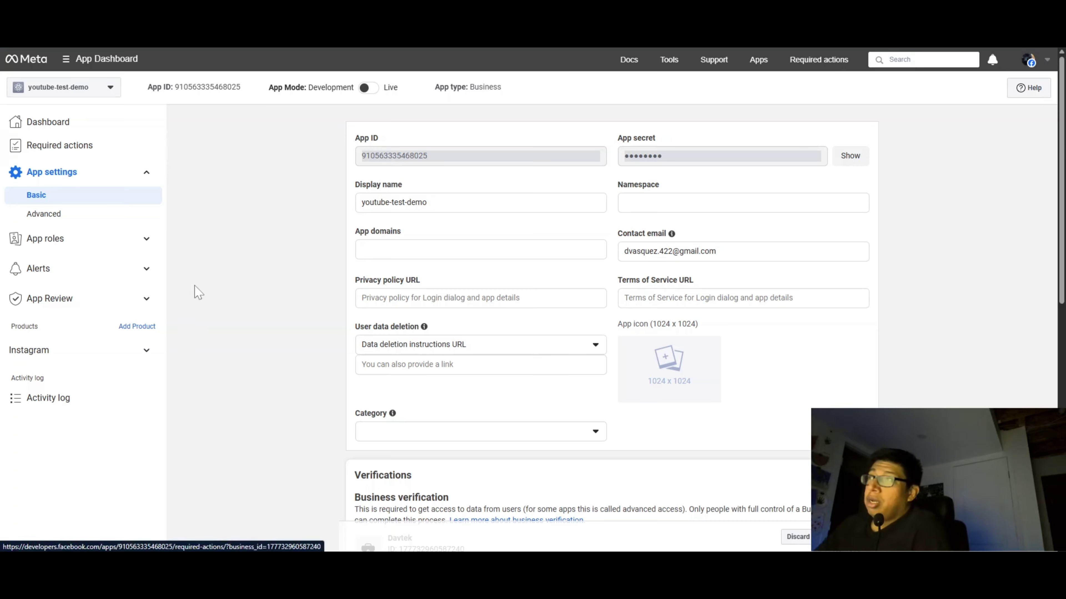
pyautogui.moveTo(653, 399)
pyautogui.scroll(-5, 510, 369)
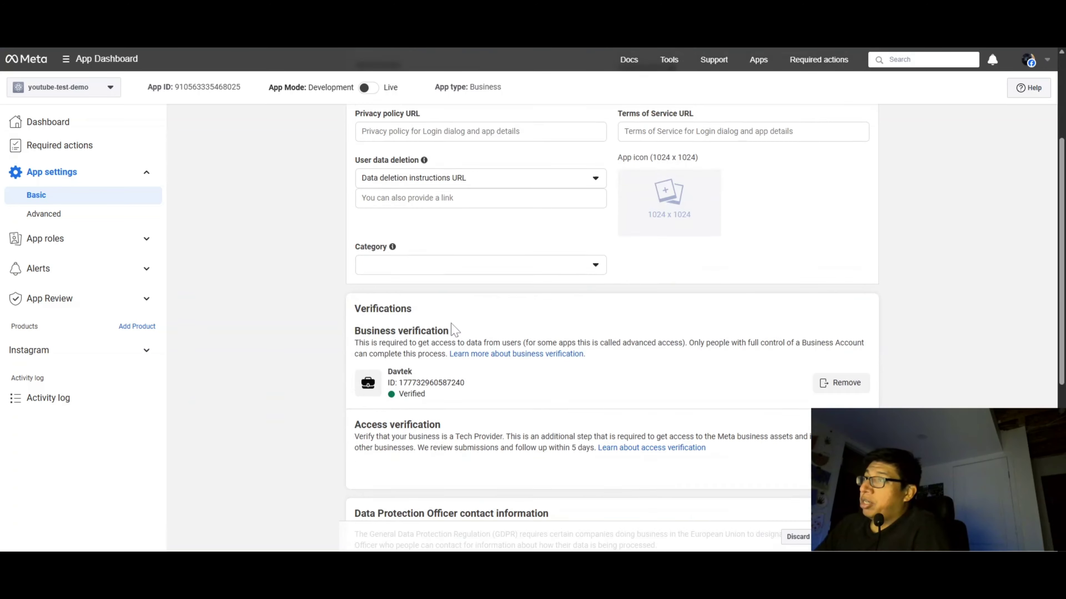
pyautogui.scroll(5, 269, 455)
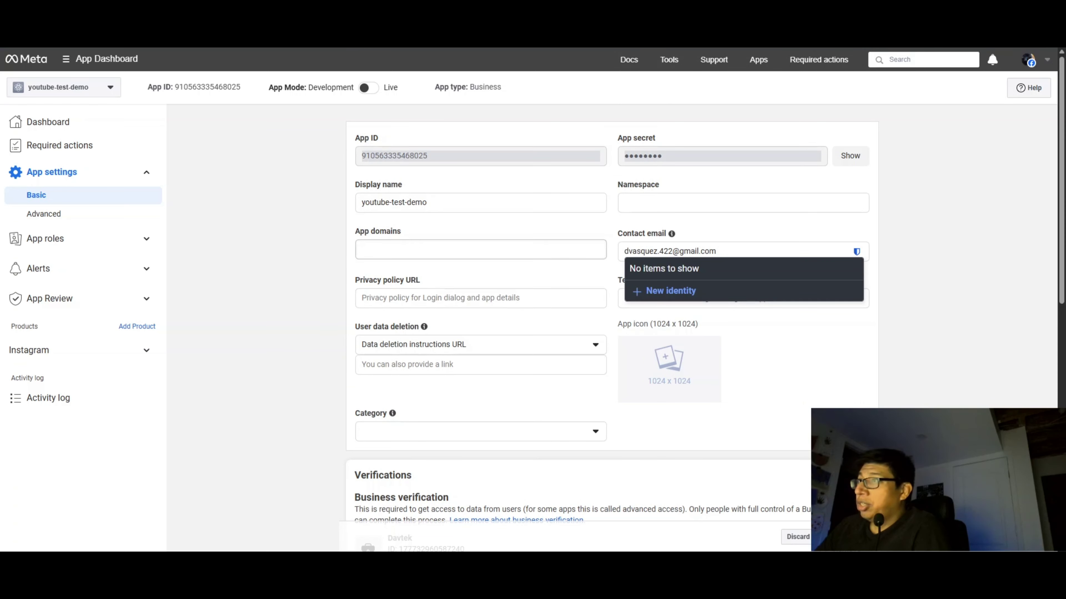
# Set the app domain to davtek.io in the basic settings.
pyautogui.click(360, 250)
pyautogui.click(347, 295)
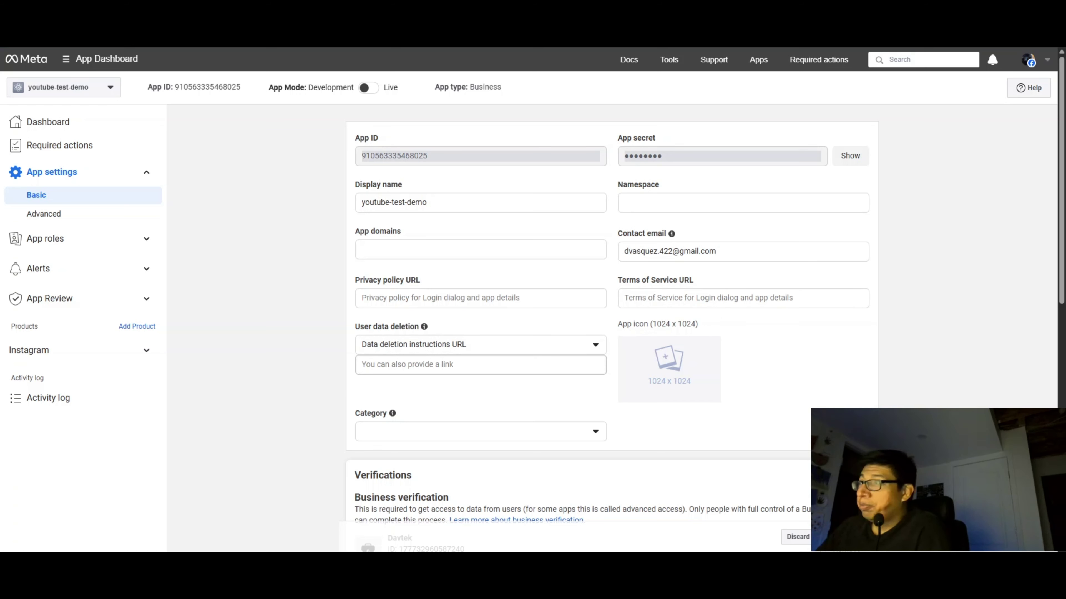
pyautogui.click(371, 257)
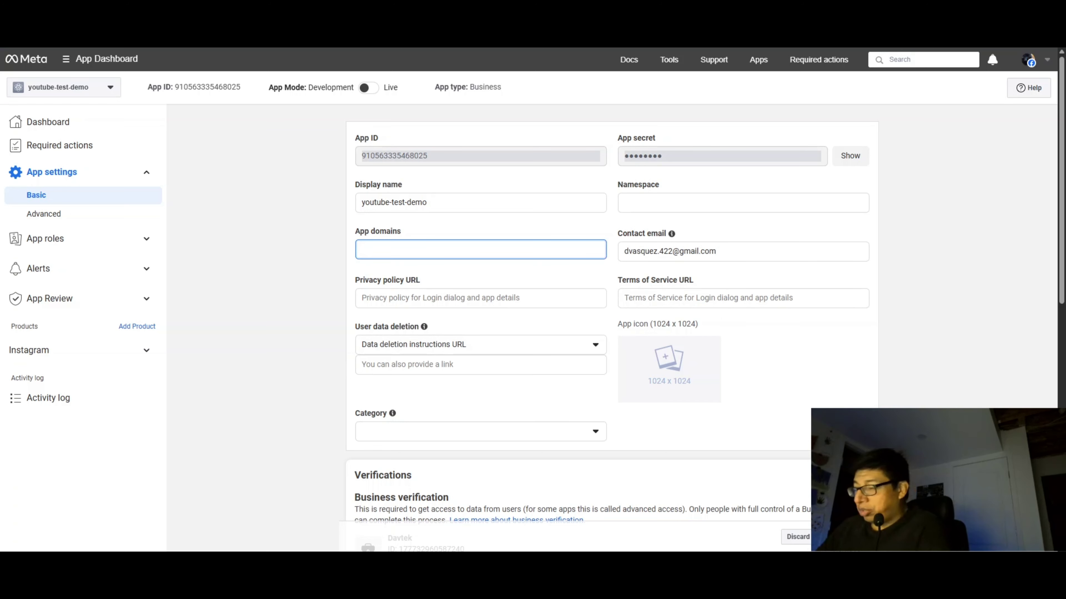
pyautogui.write('davtek')
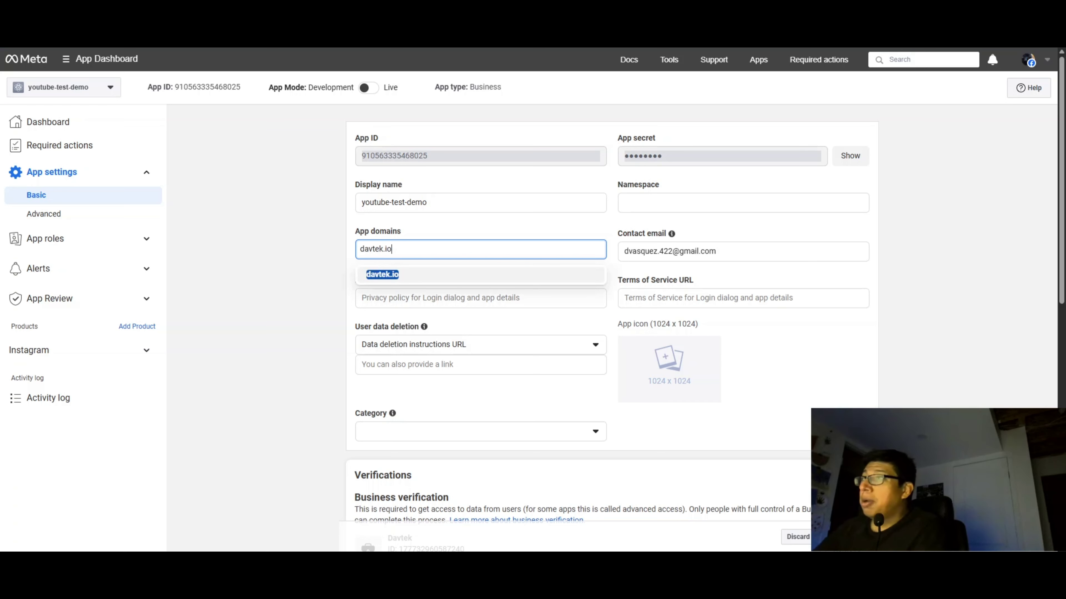
pyautogui.write('.io')
pyautogui.click(293, 345)
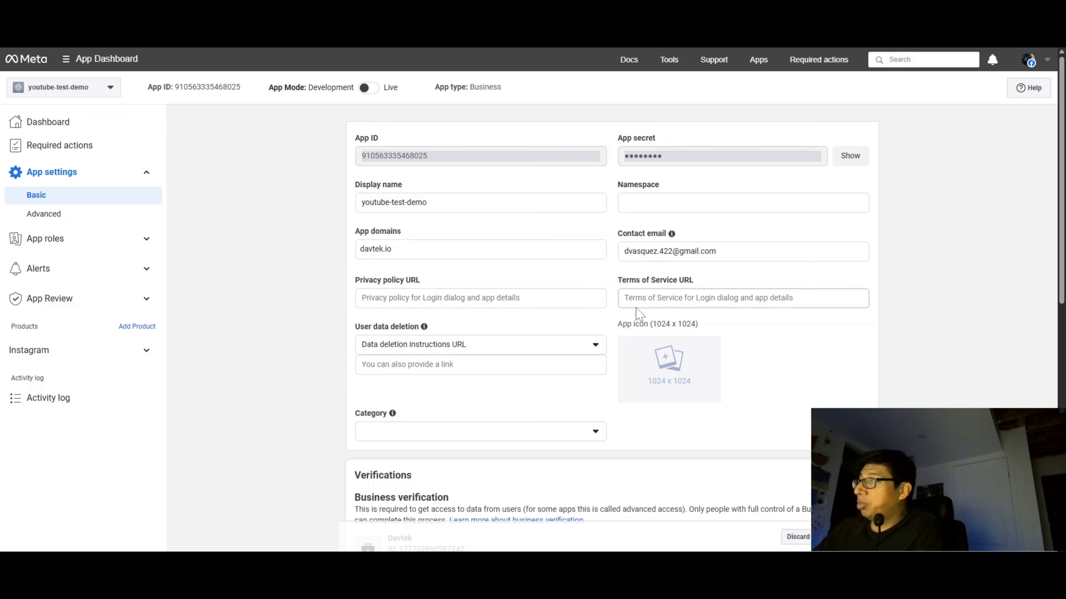
pyautogui.click(495, 300)
pyautogui.click(482, 319)
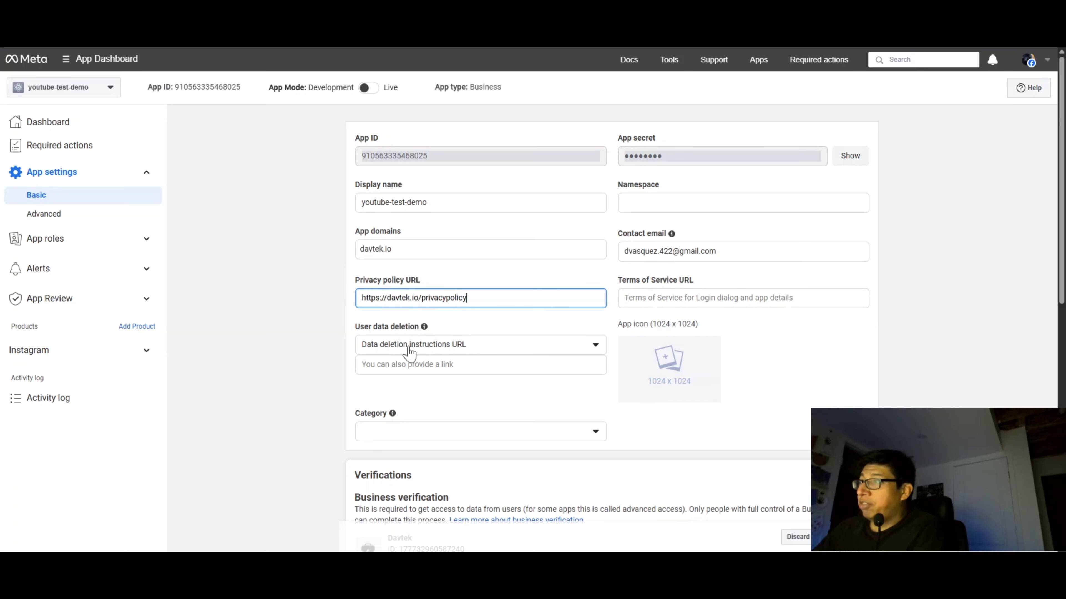
pyautogui.click(345, 369)
pyautogui.click(648, 299)
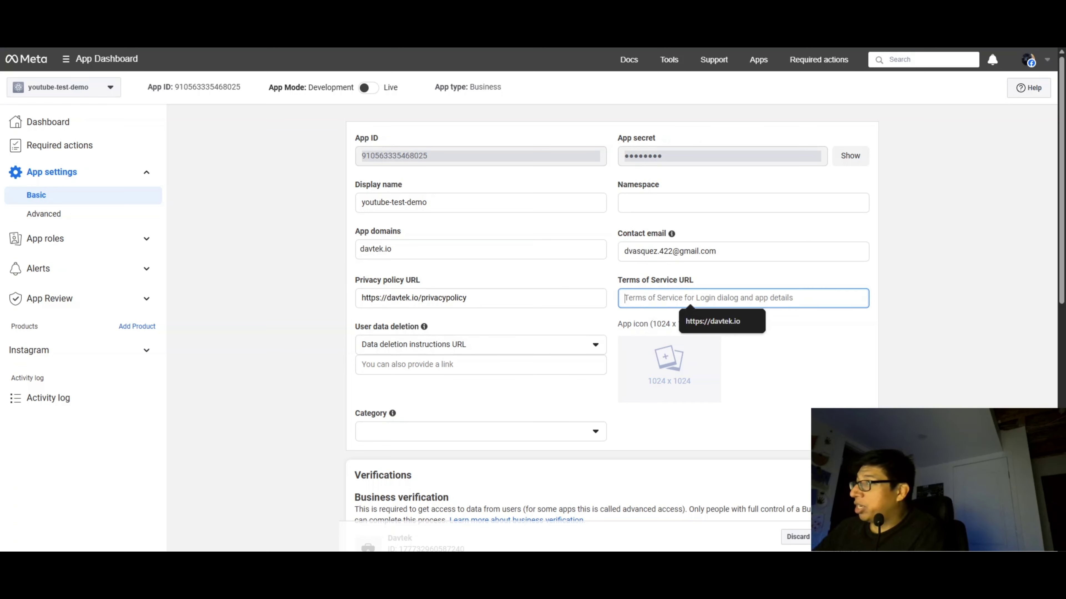
pyautogui.write('https://davtek.io')
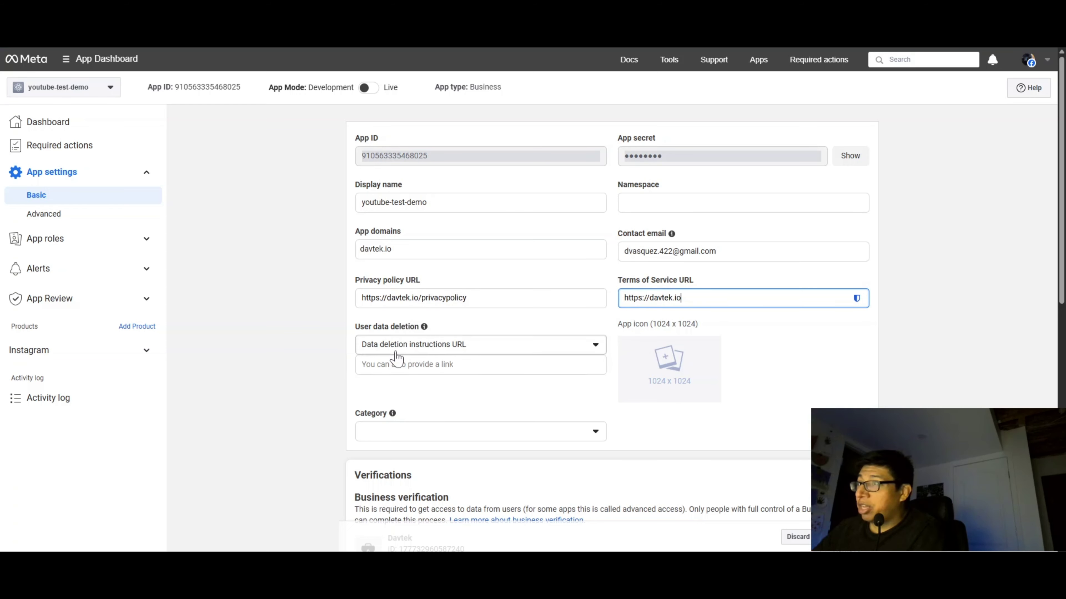
pyautogui.click(396, 364)
pyautogui.click(447, 388)
pyautogui.click(296, 420)
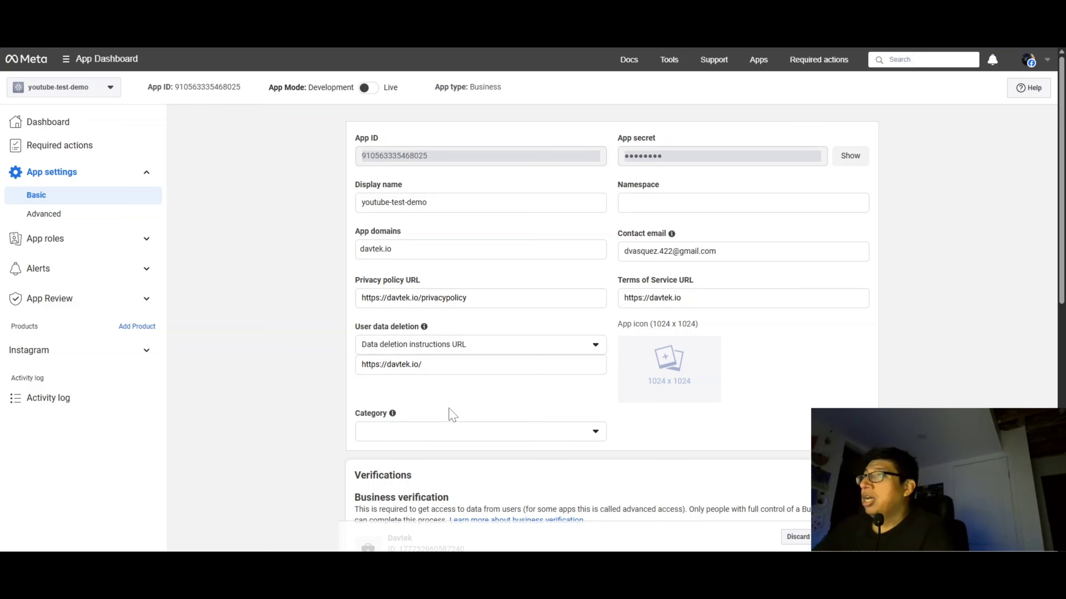
pyautogui.scroll(-4, 543, 381)
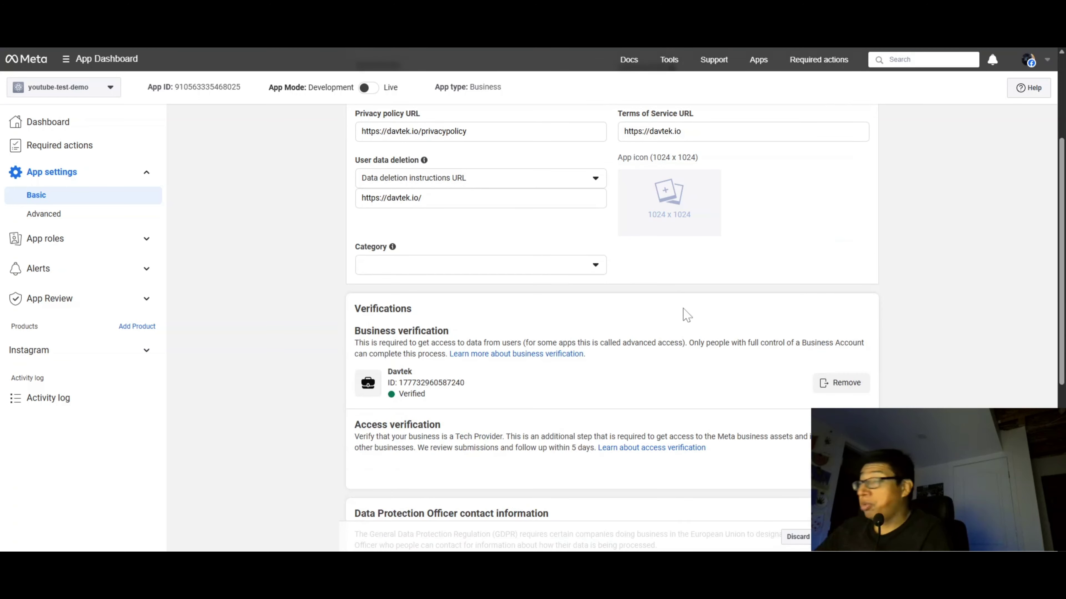
pyautogui.scroll(-1, 509, 272)
pyautogui.scroll(-5, 513, 300)
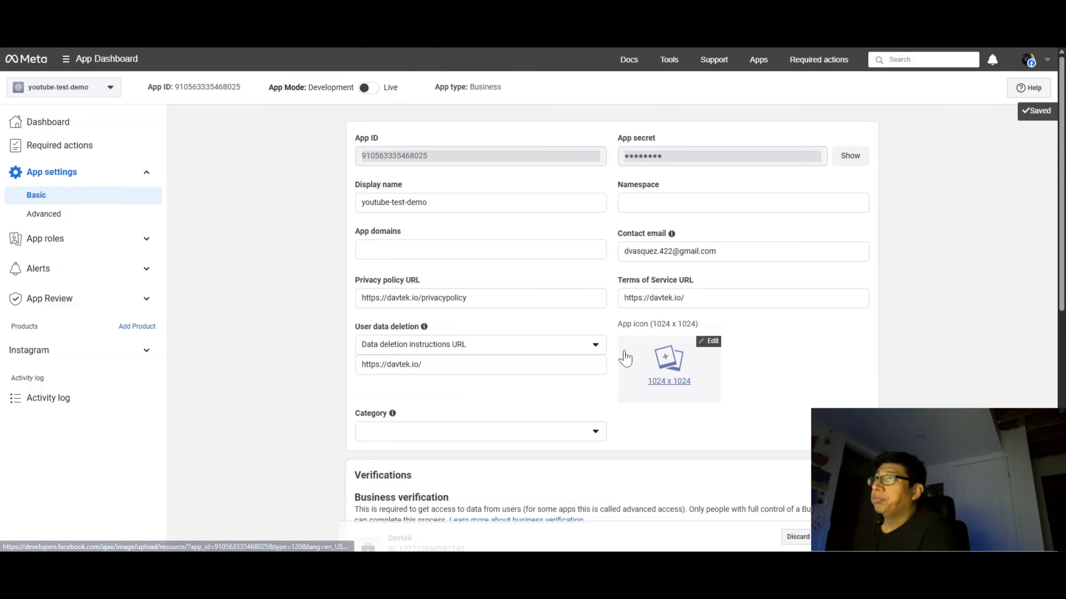
pyautogui.scroll(-5, 556, 291)
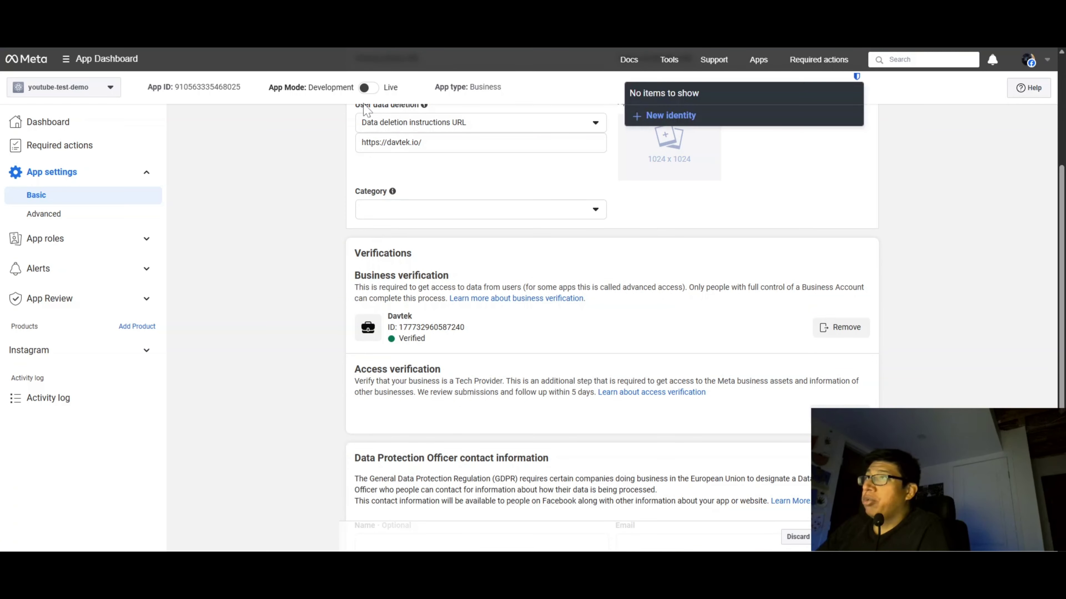
pyautogui.moveTo(326, 80)
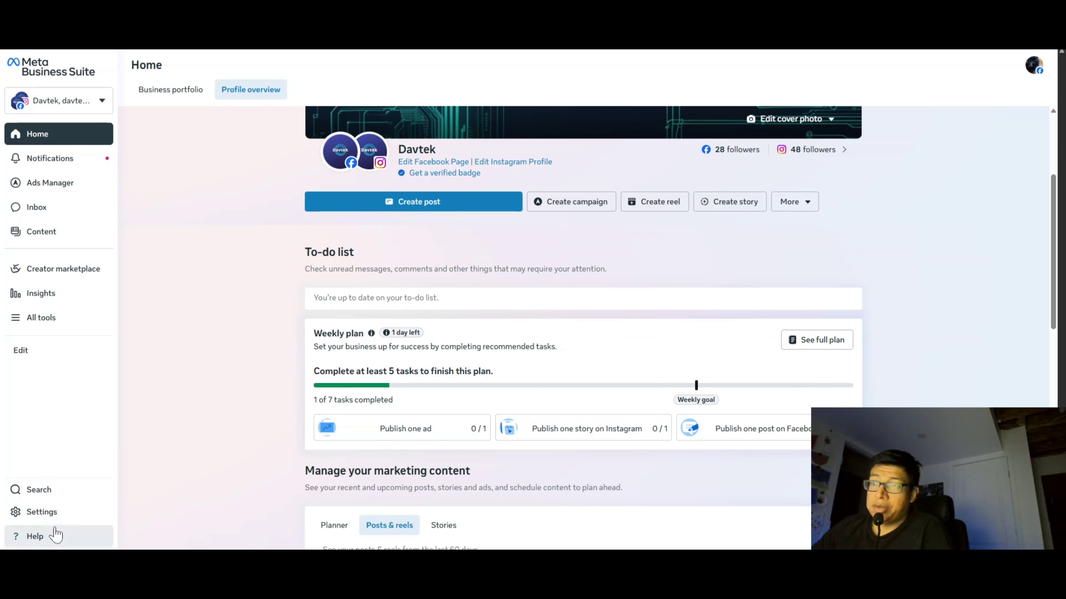
# Open the Davtek portfolio's settings, dismiss the Instagram accounts notice, and show its system users.
pyautogui.click(33, 519)
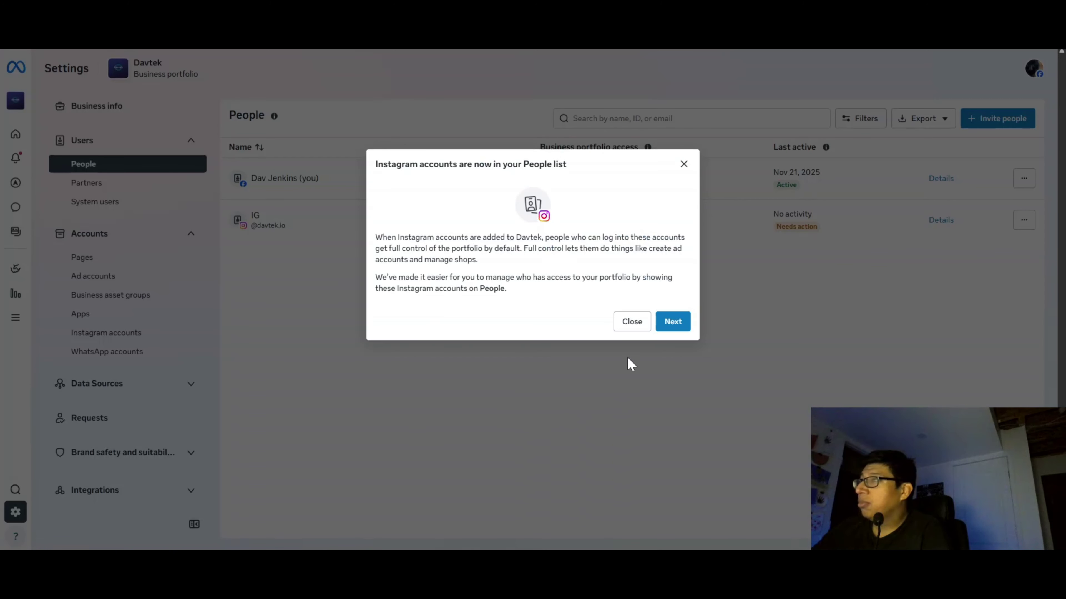
pyautogui.click(683, 164)
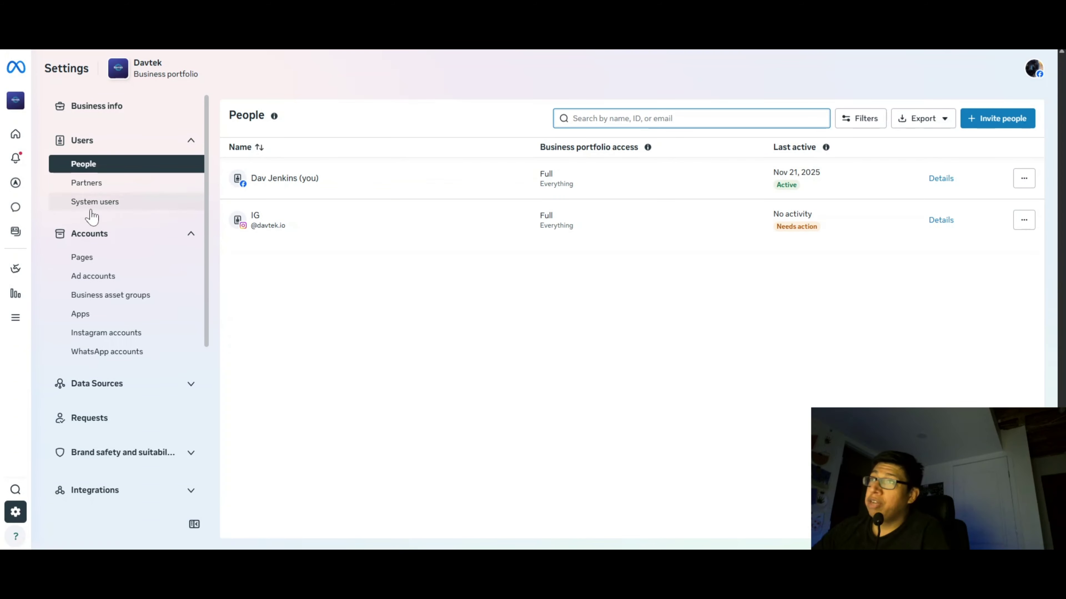
pyautogui.click(116, 205)
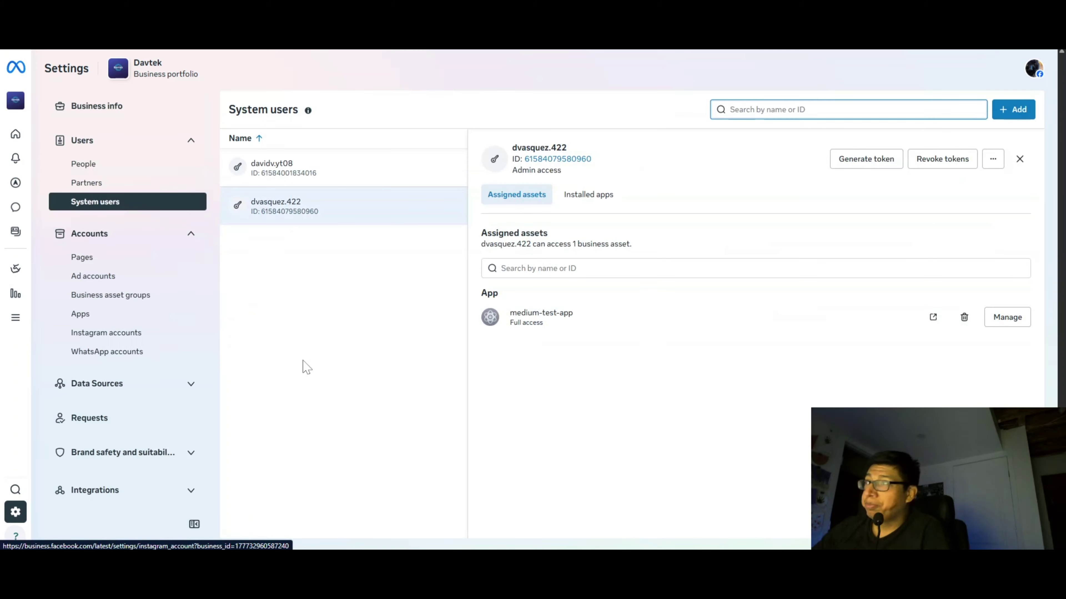
# Try to create a system user named youtube-test with the Employee role, and cancel the creation.
pyautogui.click(1014, 110)
pyautogui.click(473, 221)
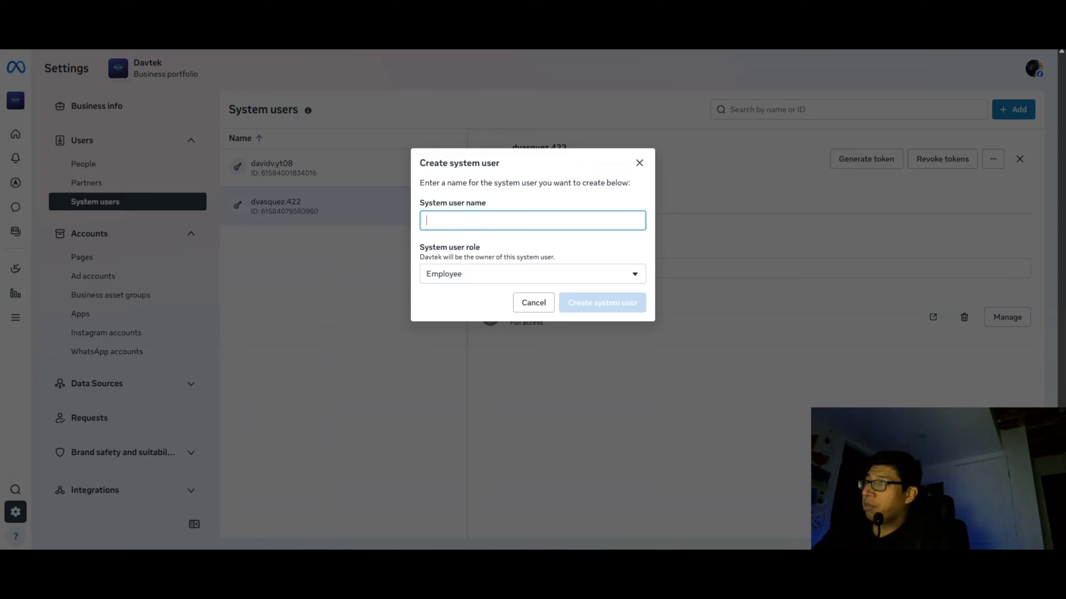
pyautogui.write('youtube-test')
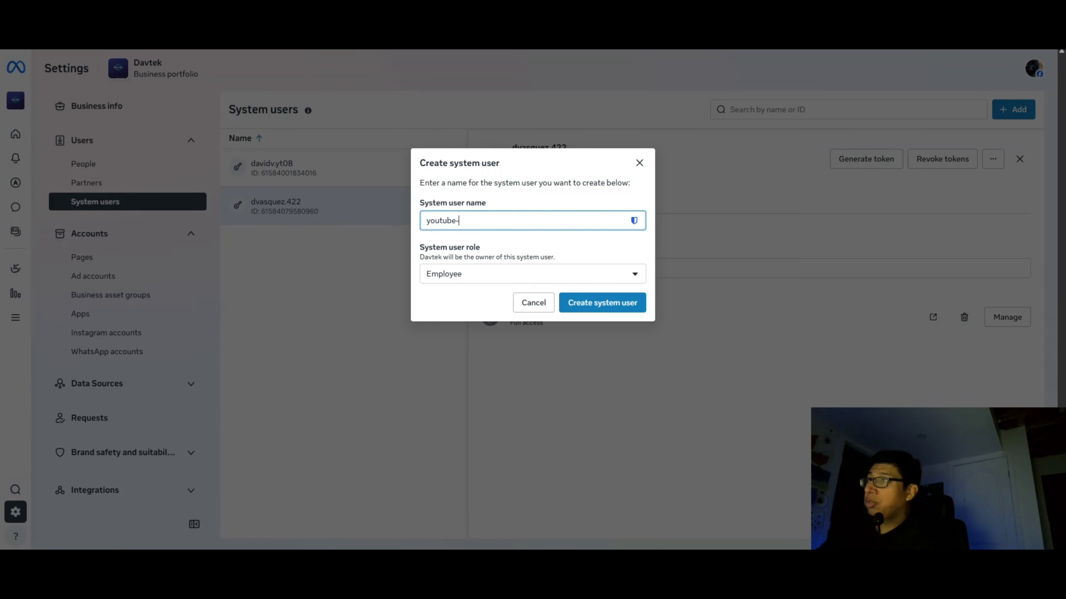
pyautogui.click(606, 303)
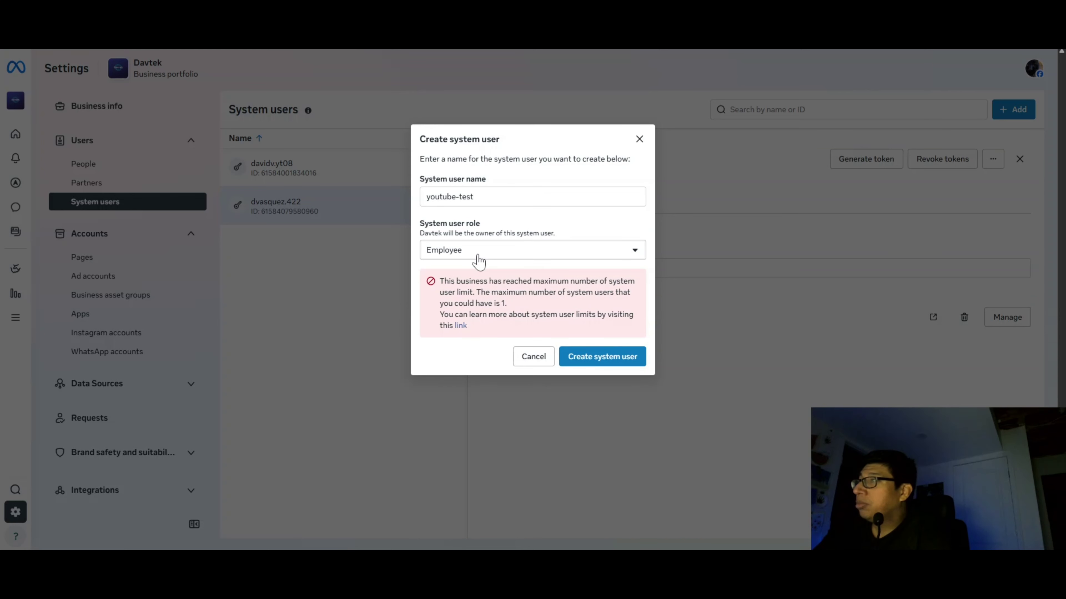
pyautogui.click(489, 260)
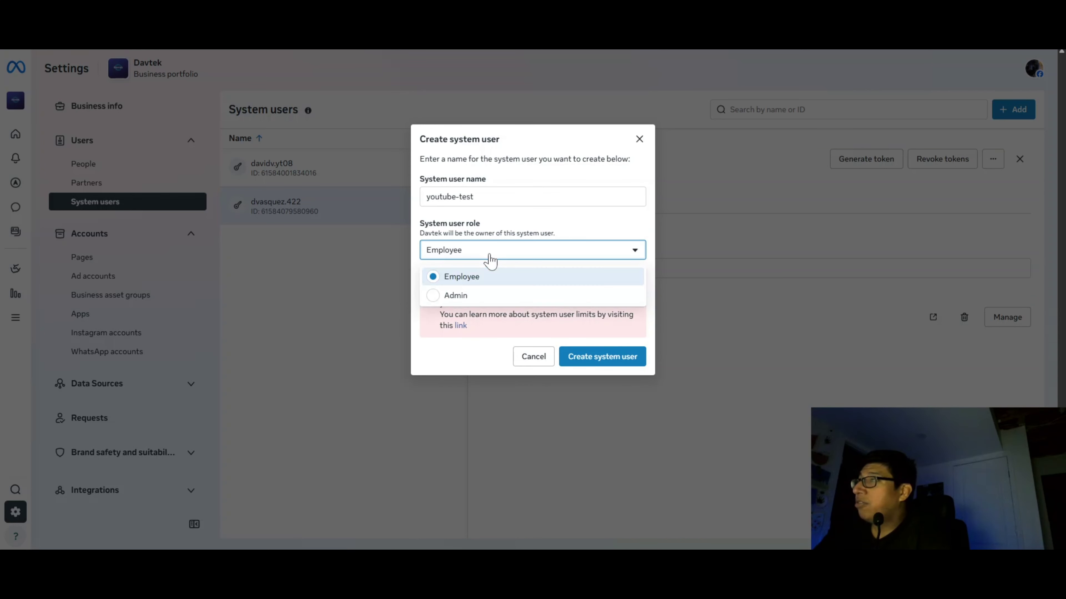
pyautogui.click(490, 260)
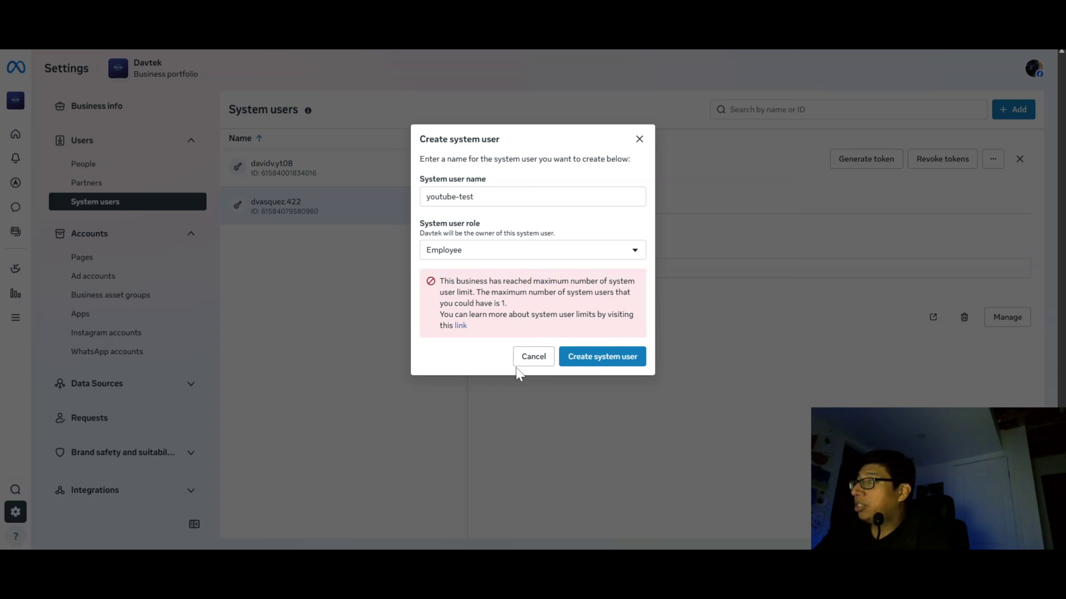
pyautogui.click(544, 362)
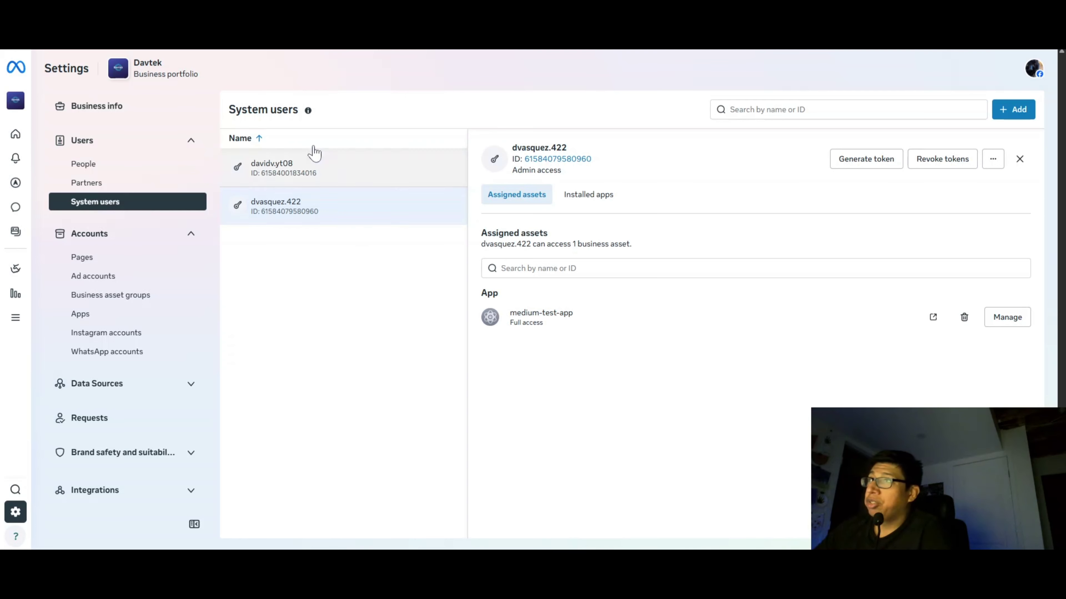
# Assign the Davtek Facebook Page to the existing Employee-access system user with full control over everything.
pyautogui.click(280, 181)
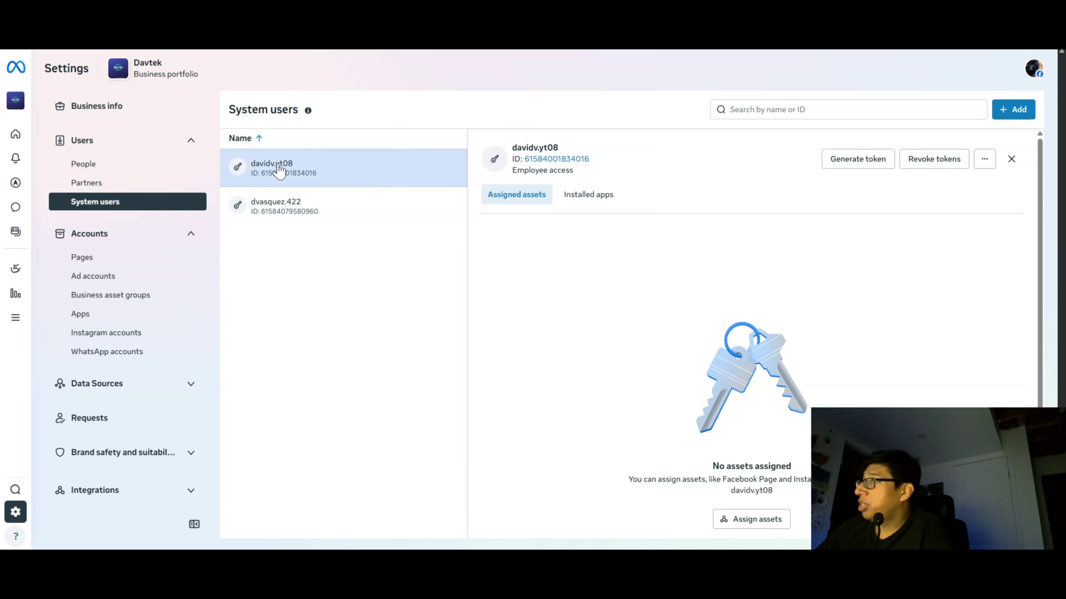
pyautogui.click(984, 161)
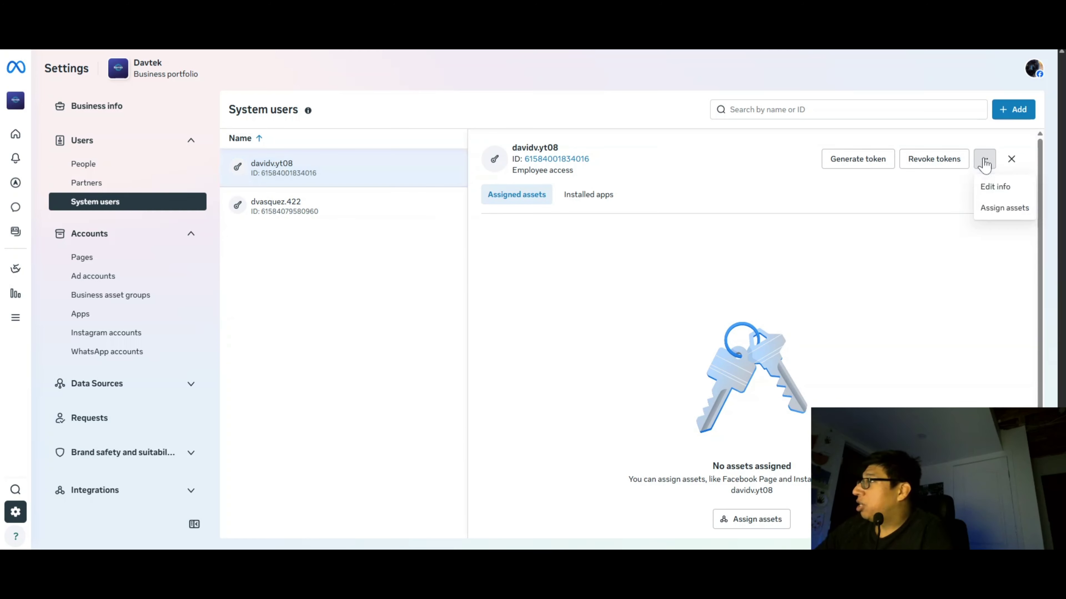
pyautogui.click(997, 215)
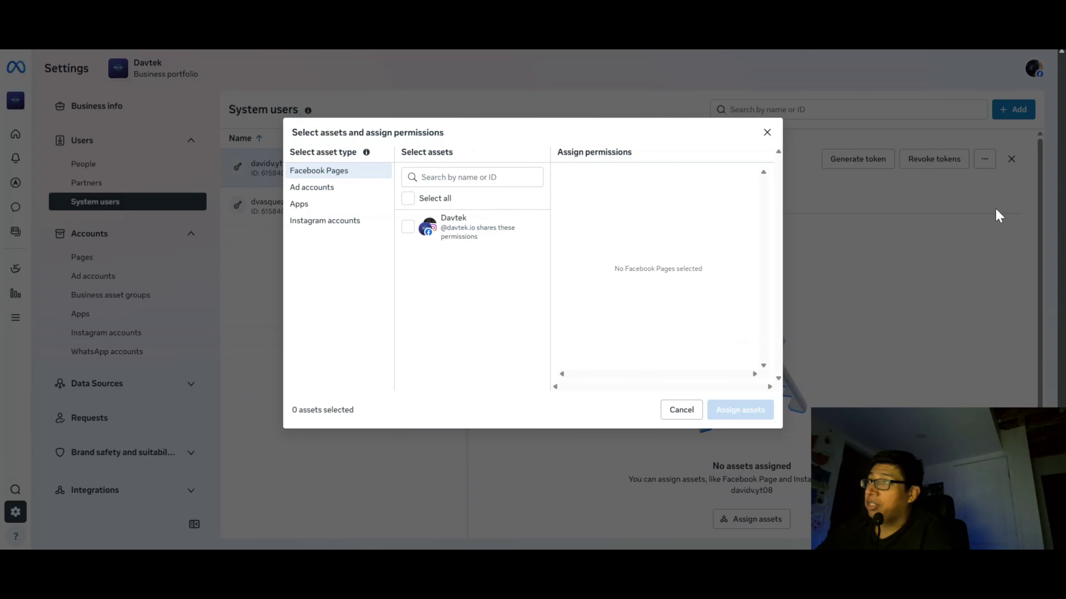
pyautogui.click(408, 227)
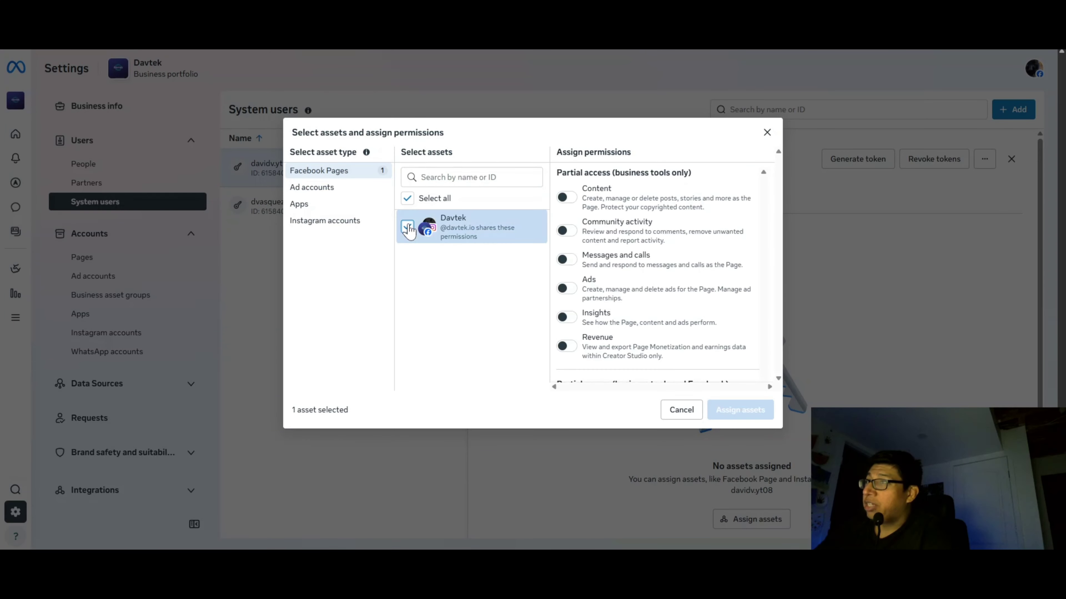
pyautogui.scroll(-5, 667, 257)
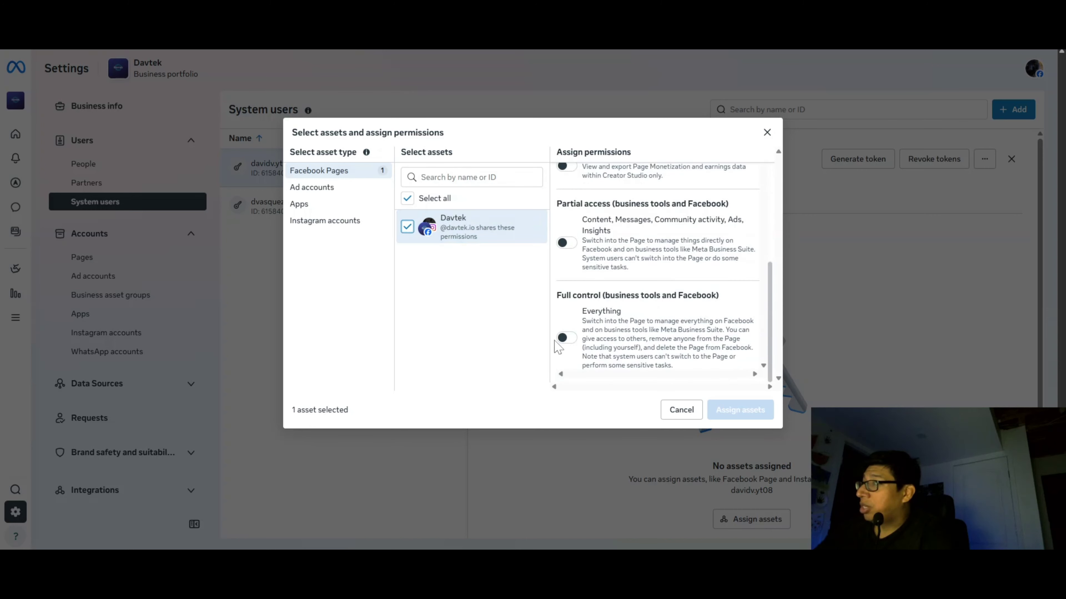
pyautogui.click(565, 340)
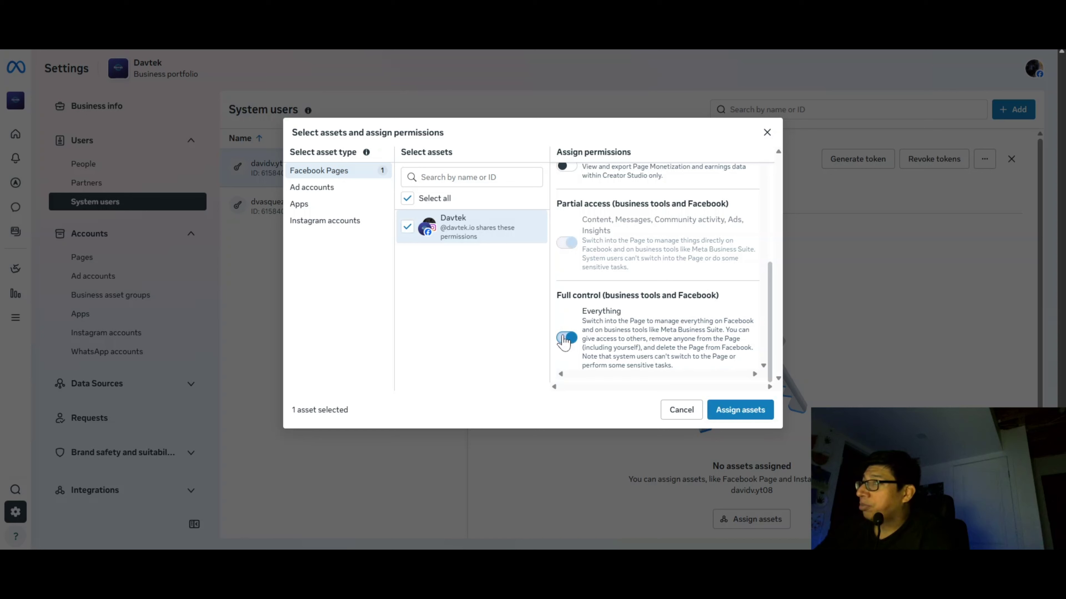
pyautogui.click(743, 411)
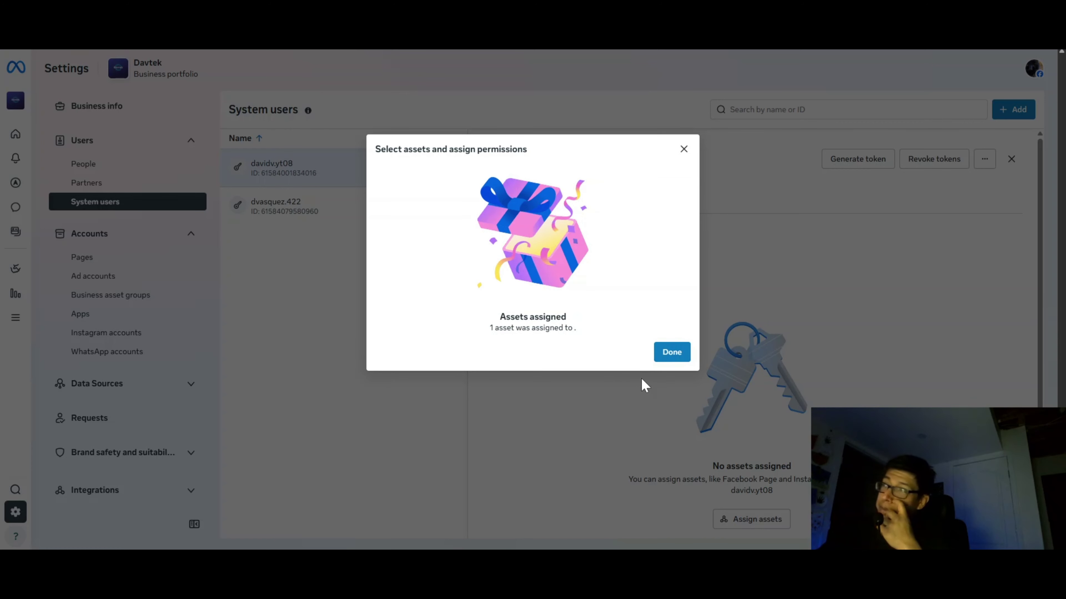
pyautogui.click(667, 358)
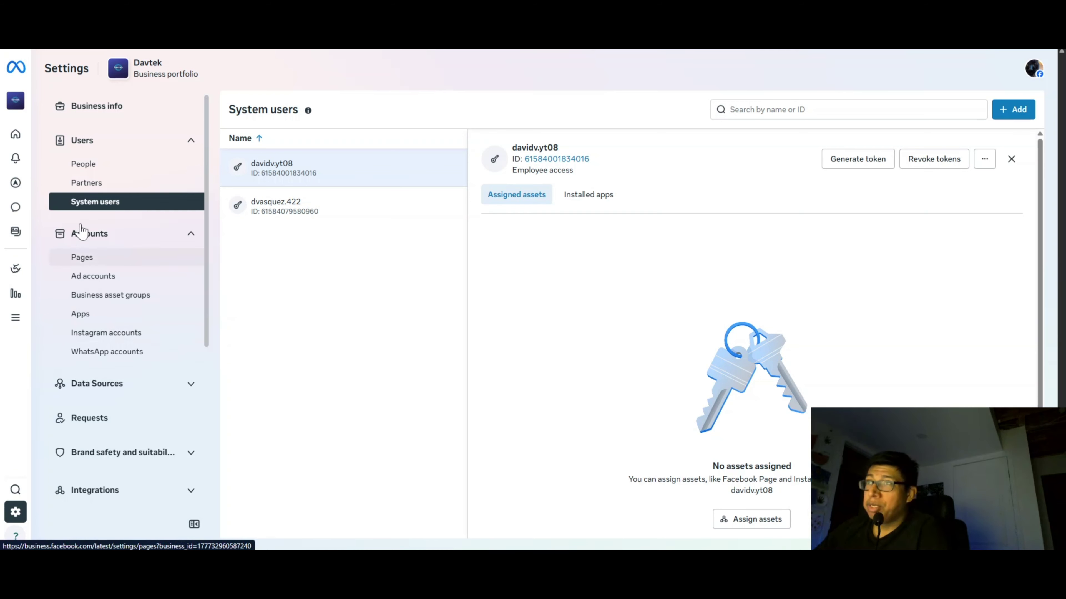
# Assign the Employee-access system user to the youtube-test-demo app with full control through the Manage app permission.
pyautogui.click(90, 322)
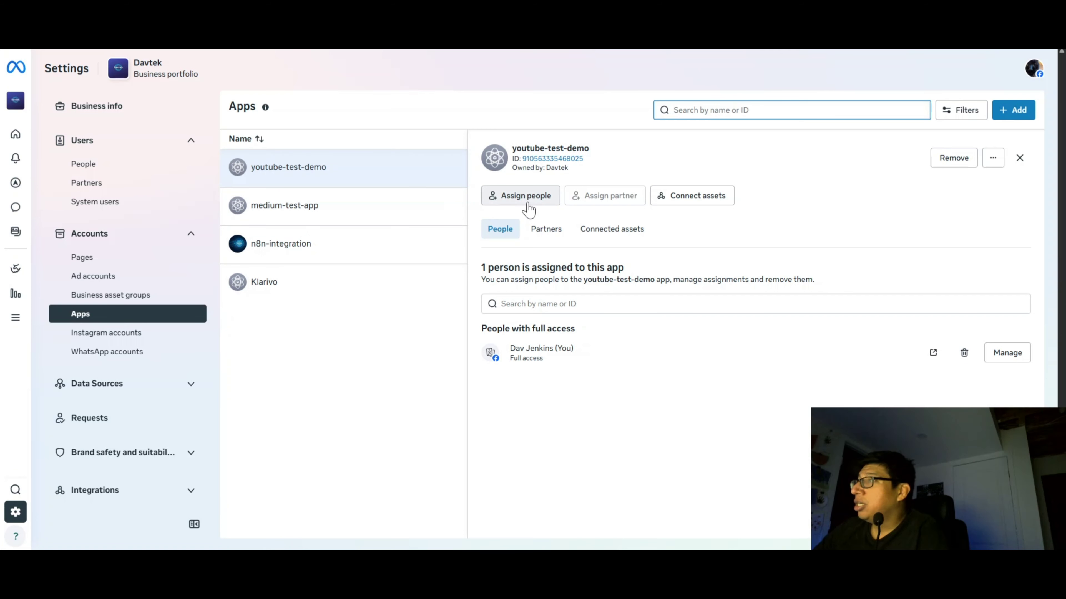
pyautogui.click(994, 159)
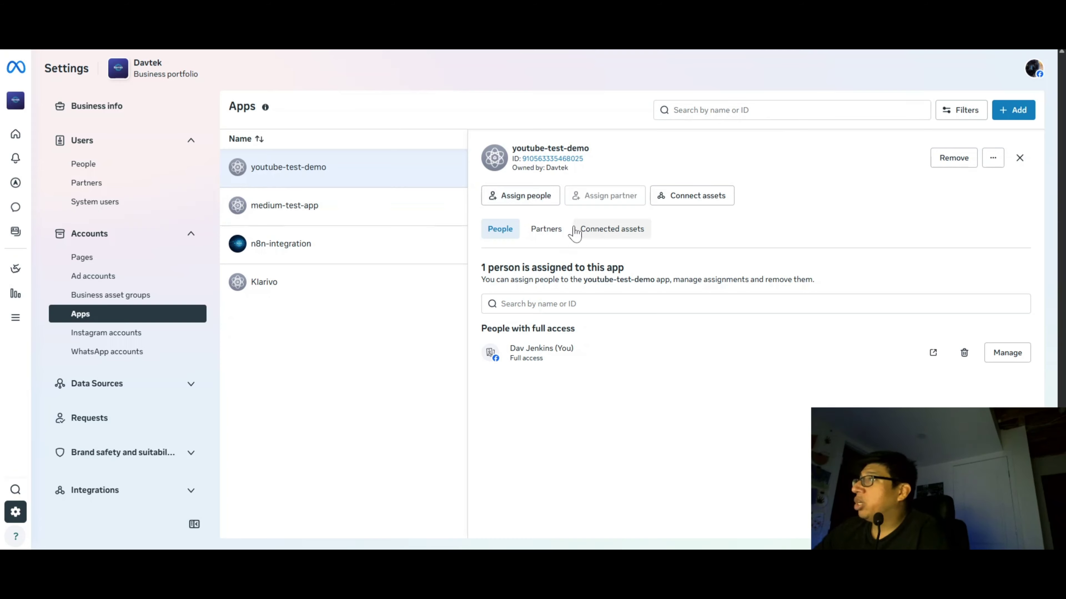
pyautogui.click(529, 202)
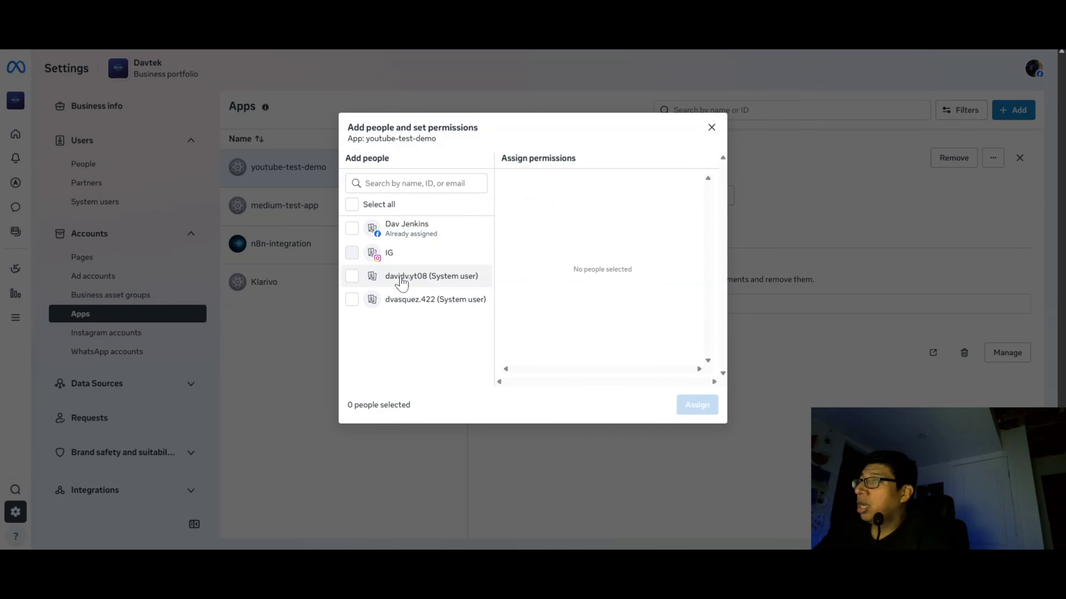
pyautogui.click(354, 279)
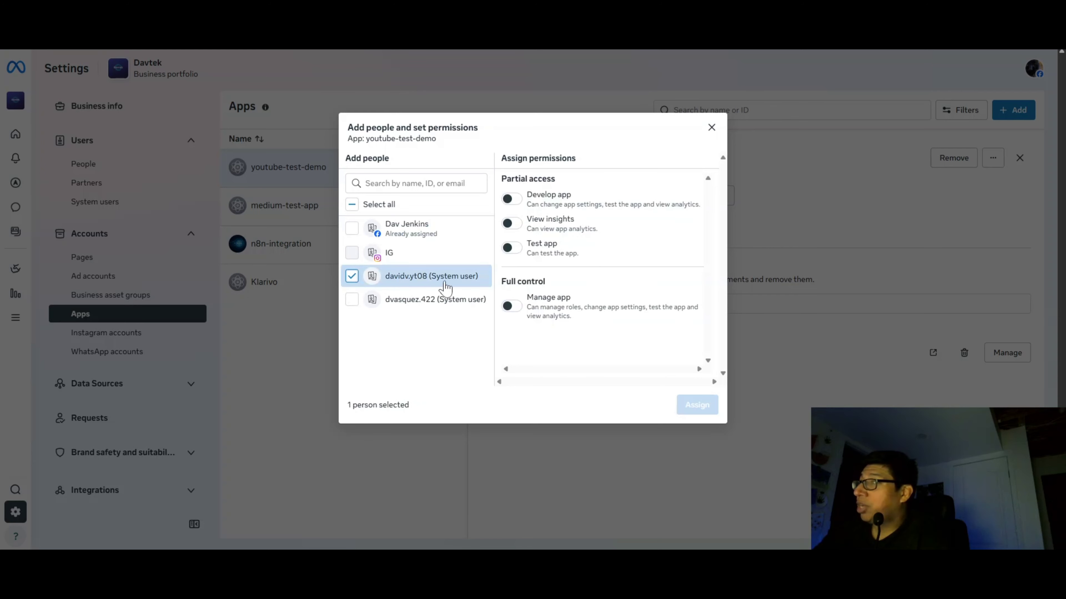
pyautogui.click(510, 307)
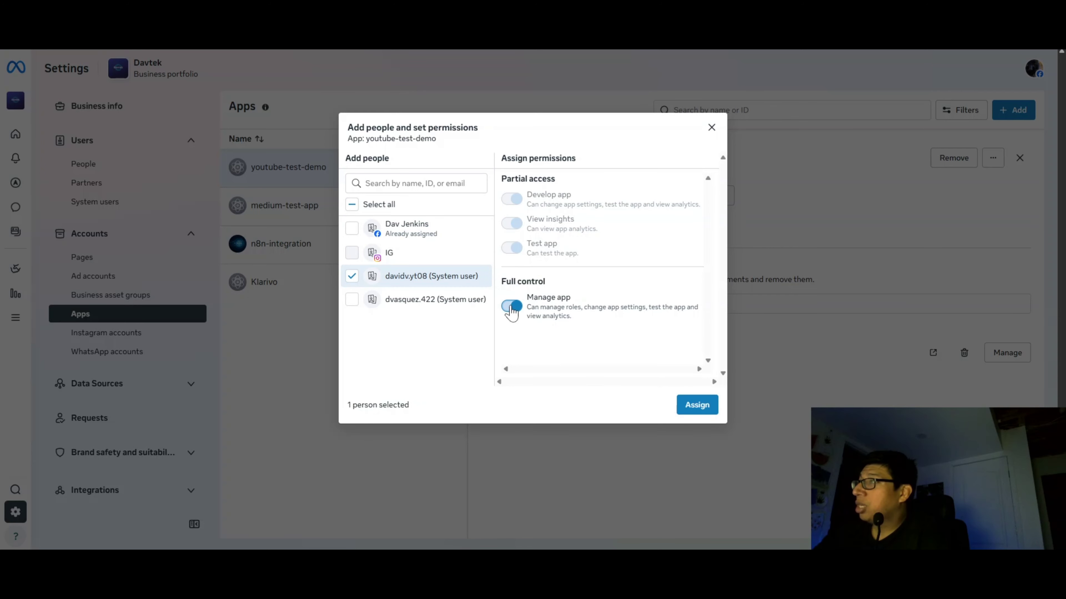
pyautogui.click(690, 411)
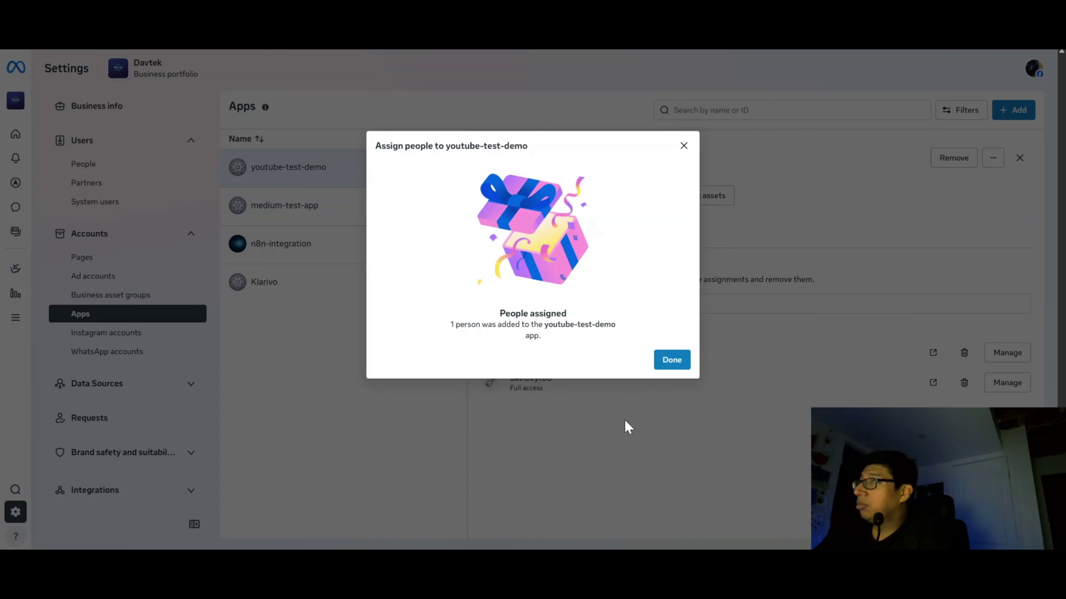
pyautogui.click(673, 362)
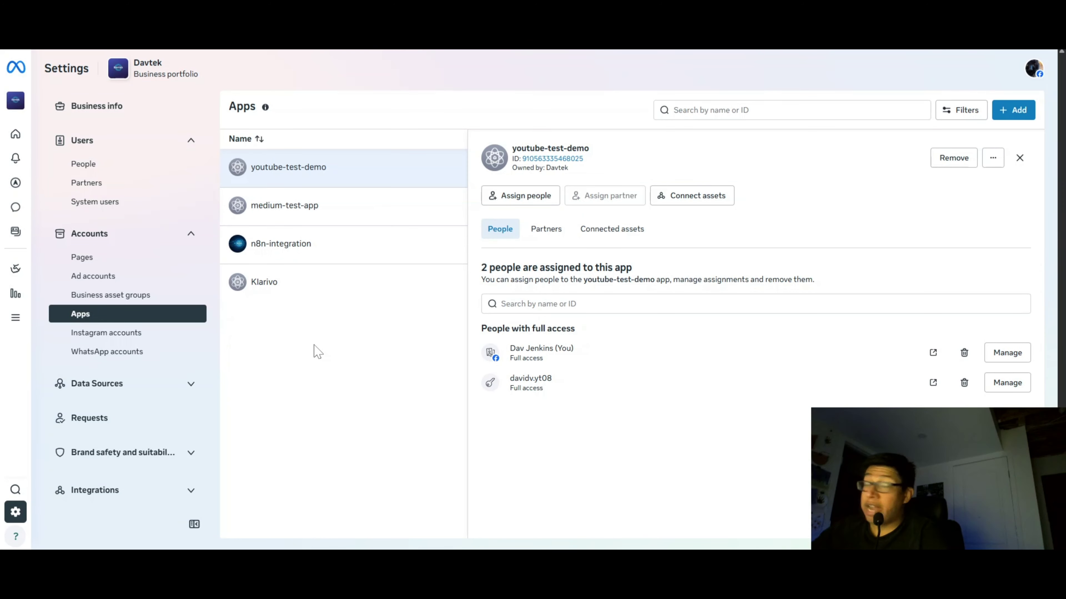
# Return to the Employee-access system user and try to choose an app for a new token.
pyautogui.click(96, 203)
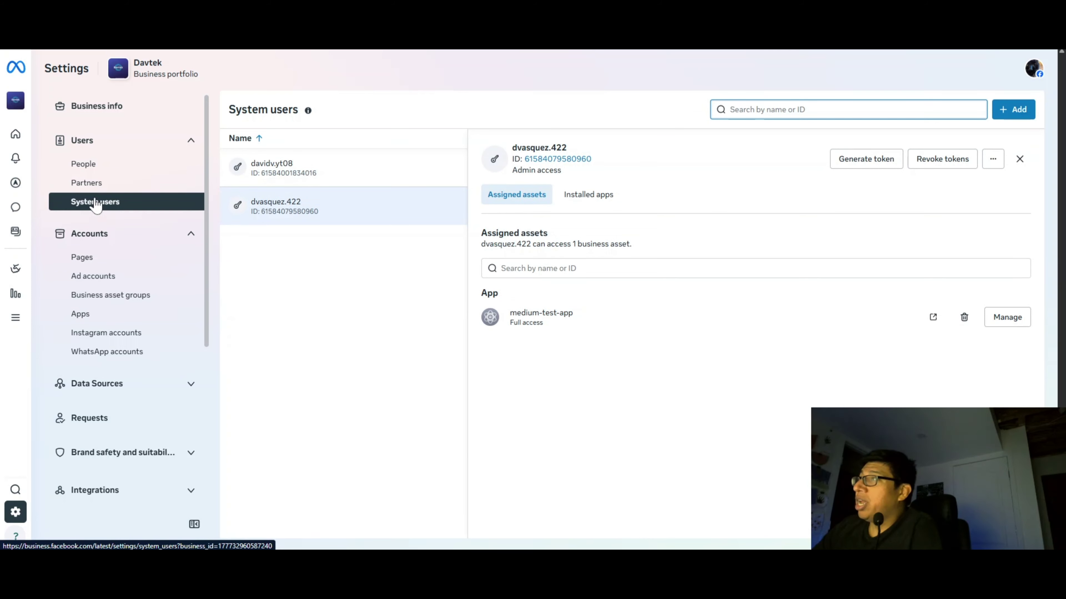
pyautogui.click(280, 167)
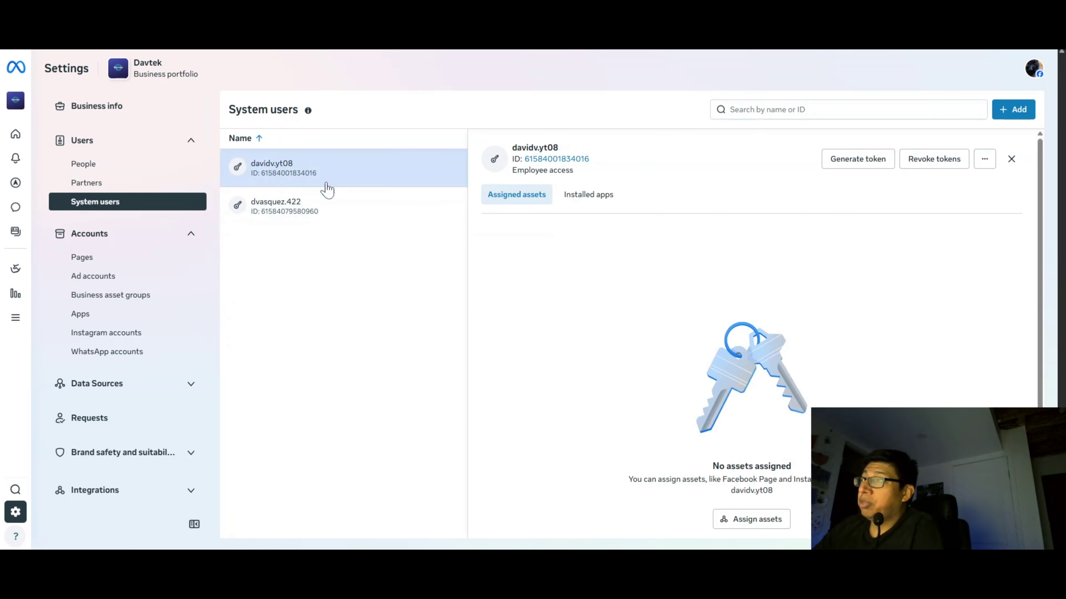
pyautogui.click(854, 165)
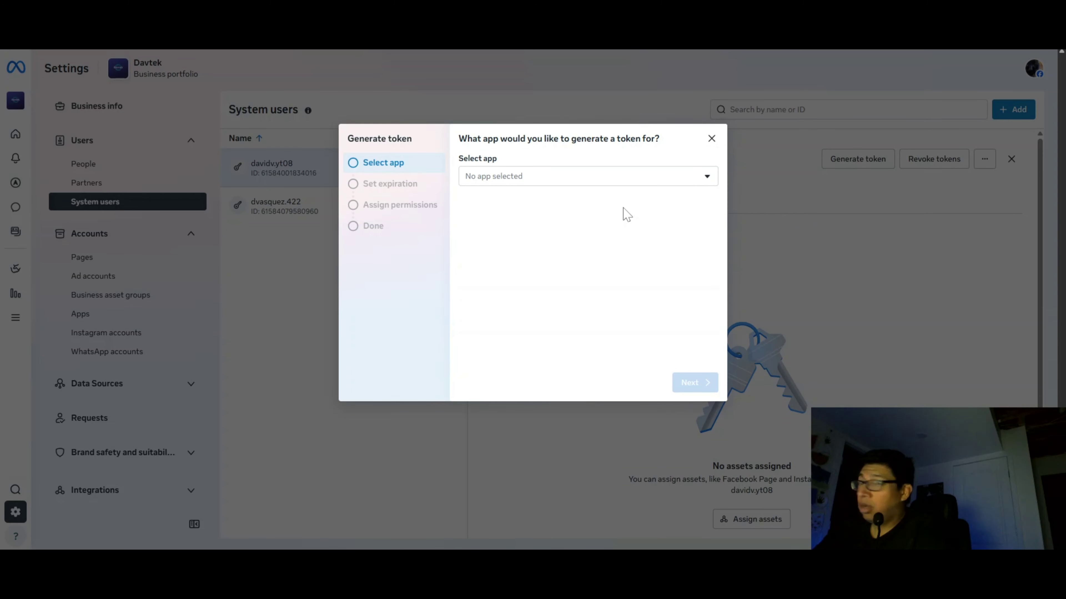
pyautogui.click(698, 180)
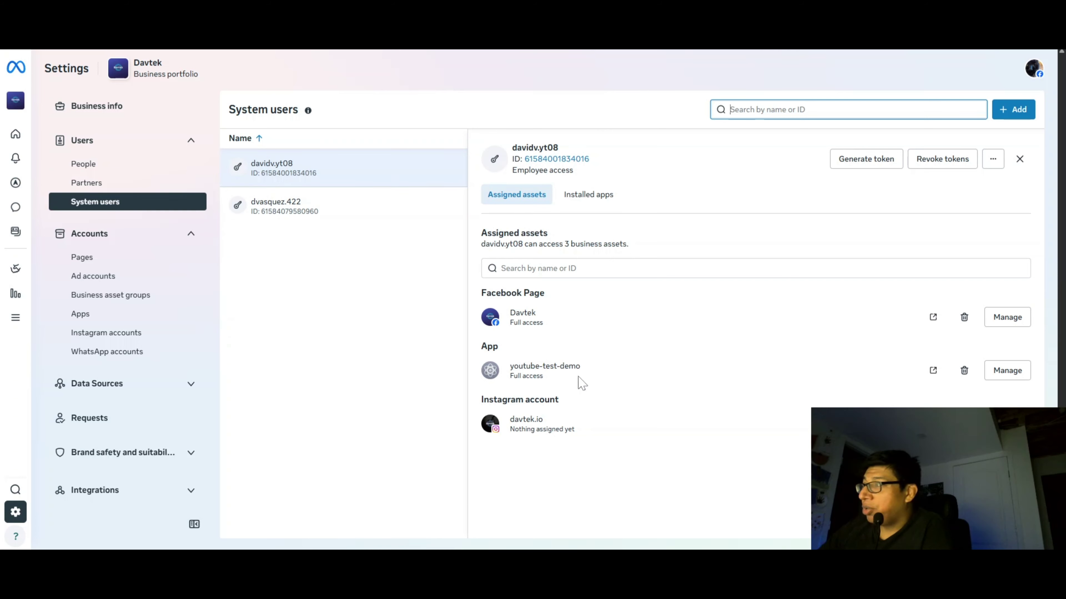
# Start a token for the Employee-access system user with the youtube-test-demo app and an expiration of Never.
pyautogui.click(856, 168)
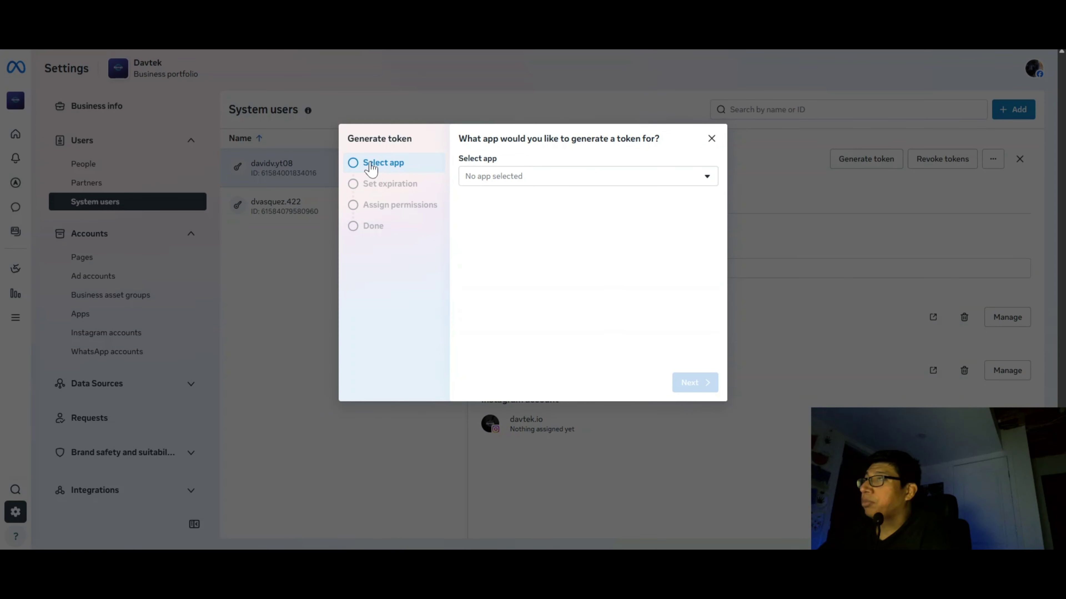
pyautogui.click(604, 183)
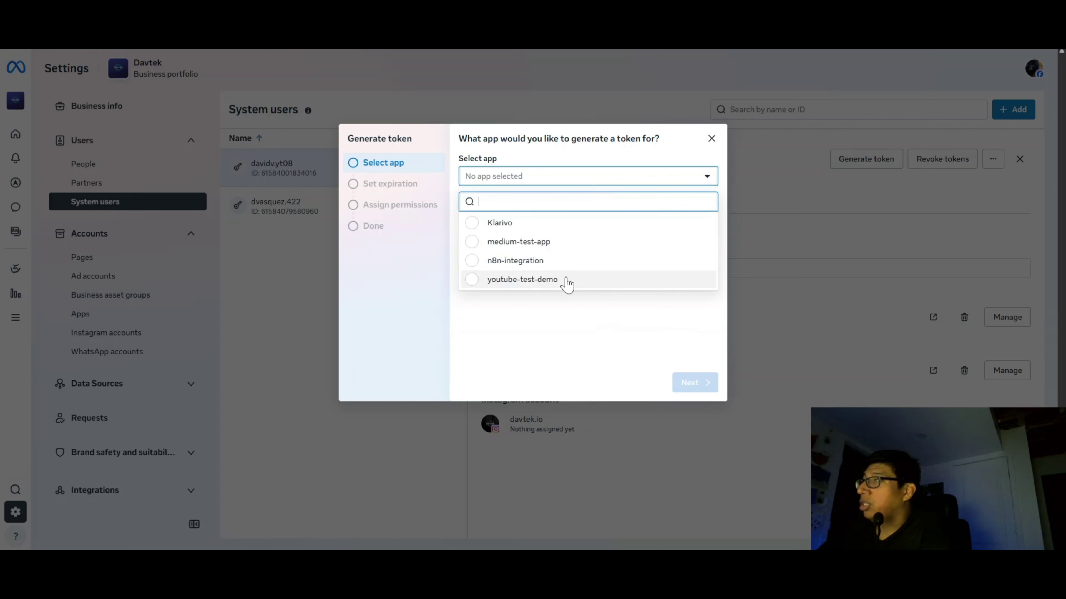
pyautogui.click(537, 282)
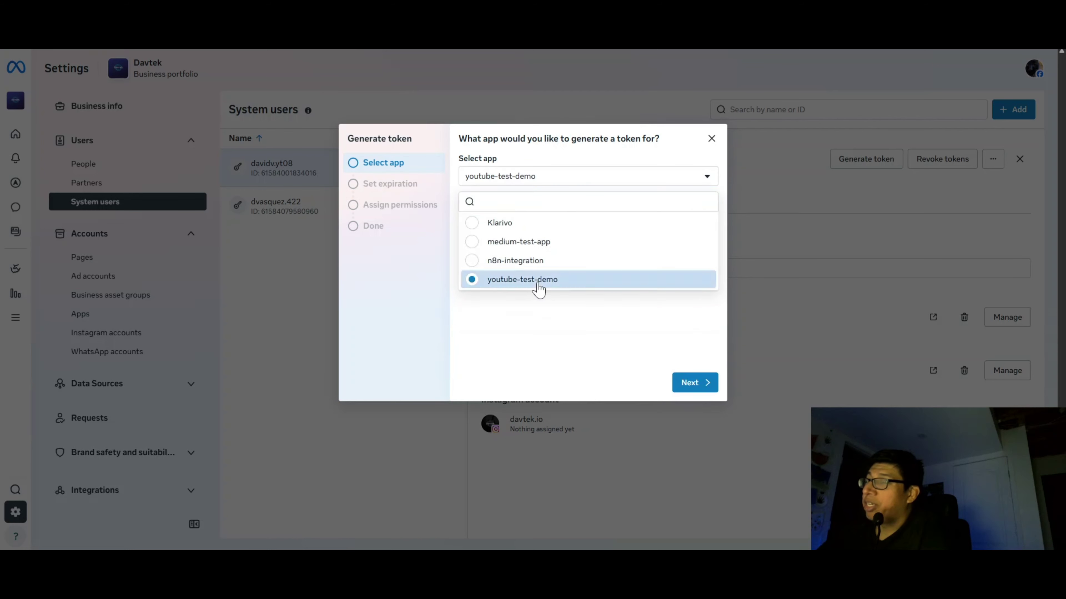
pyautogui.click(691, 393)
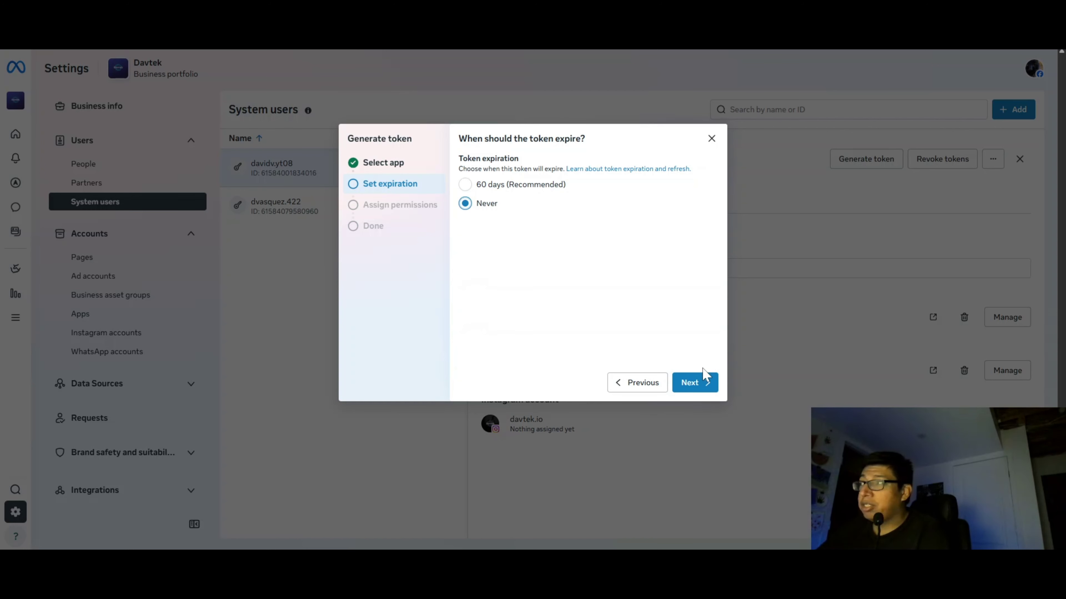
pyautogui.click(697, 384)
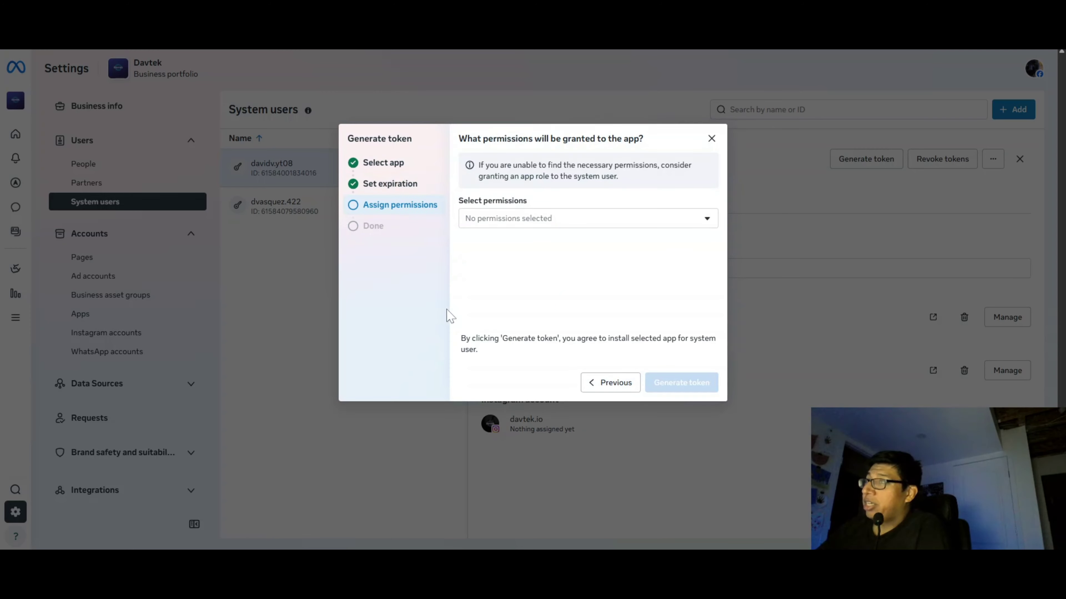
# Grant the instagram_basic and business_management permissions to the new token.
pyautogui.click(707, 222)
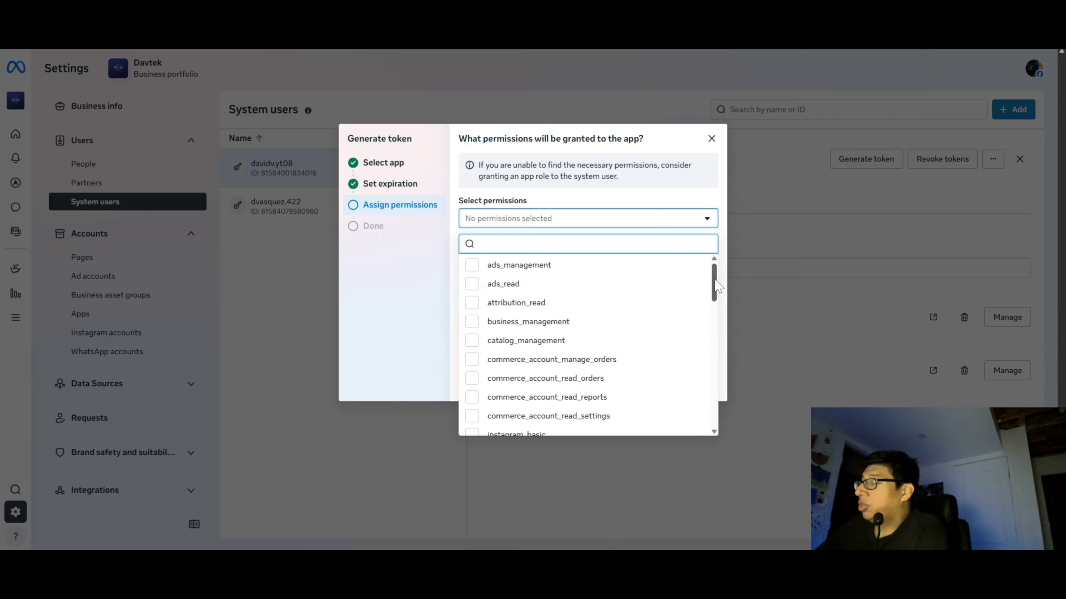
pyautogui.moveTo(715, 281); pyautogui.dragTo(705, 300)
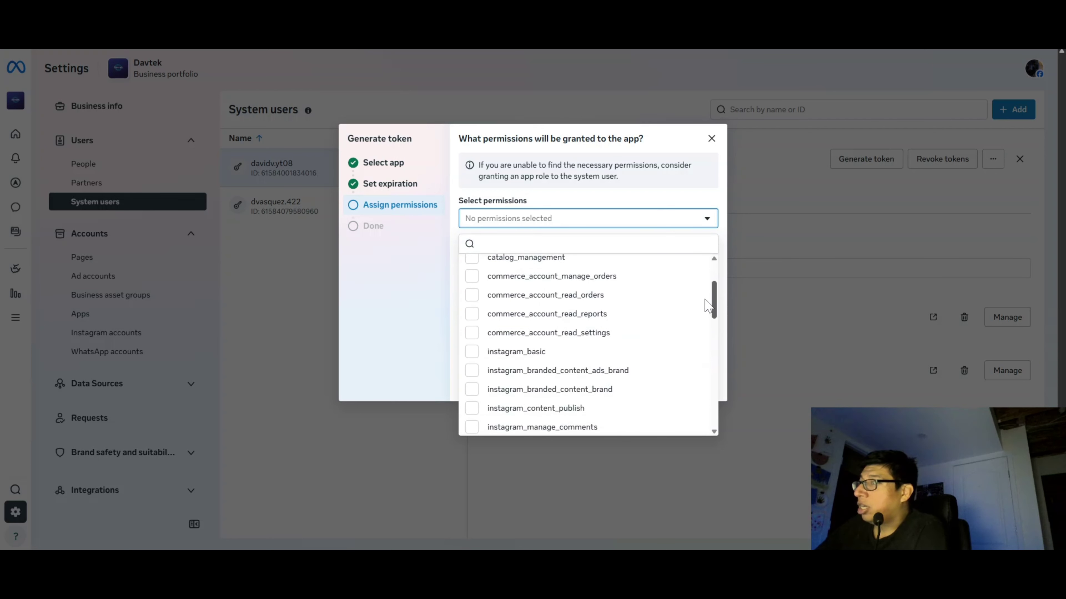
pyautogui.scroll(-1, 705, 306)
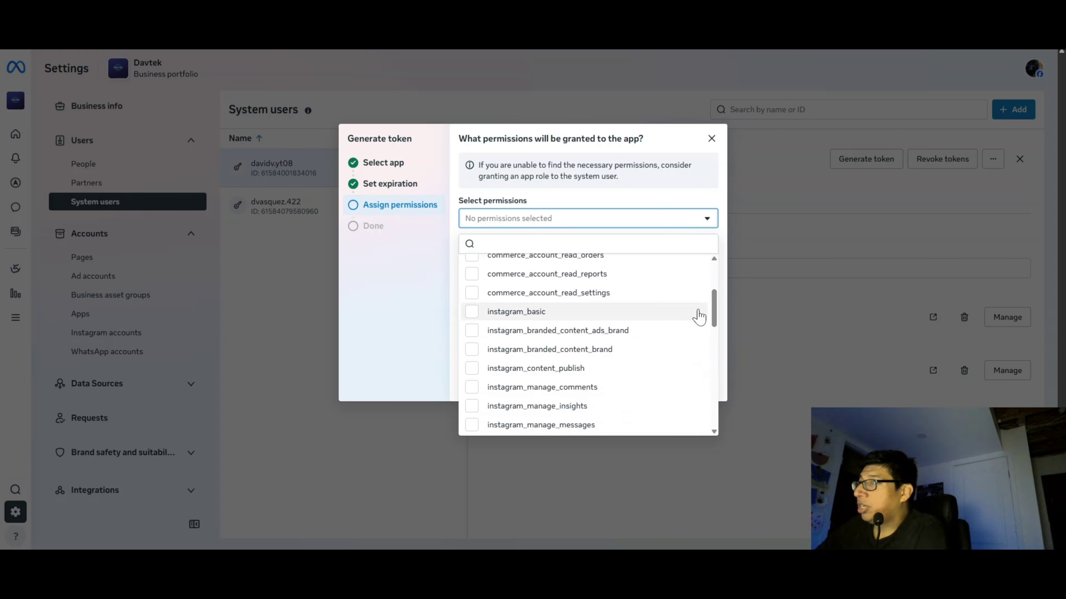
pyautogui.click(474, 318)
pyautogui.moveTo(712, 323); pyautogui.dragTo(711, 287)
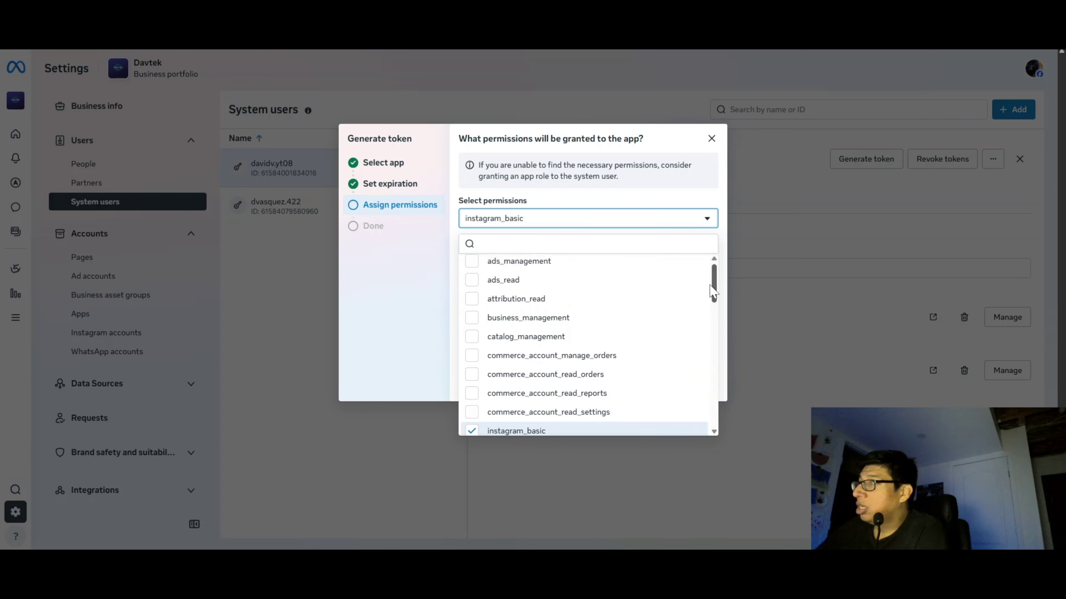
pyautogui.click(471, 318)
# Add the instagram_content_publish, instagram_manage_comments, instagram_manage_insights and instagram_manage_messages permissions to the token.
pyautogui.moveTo(715, 286); pyautogui.dragTo(713, 318)
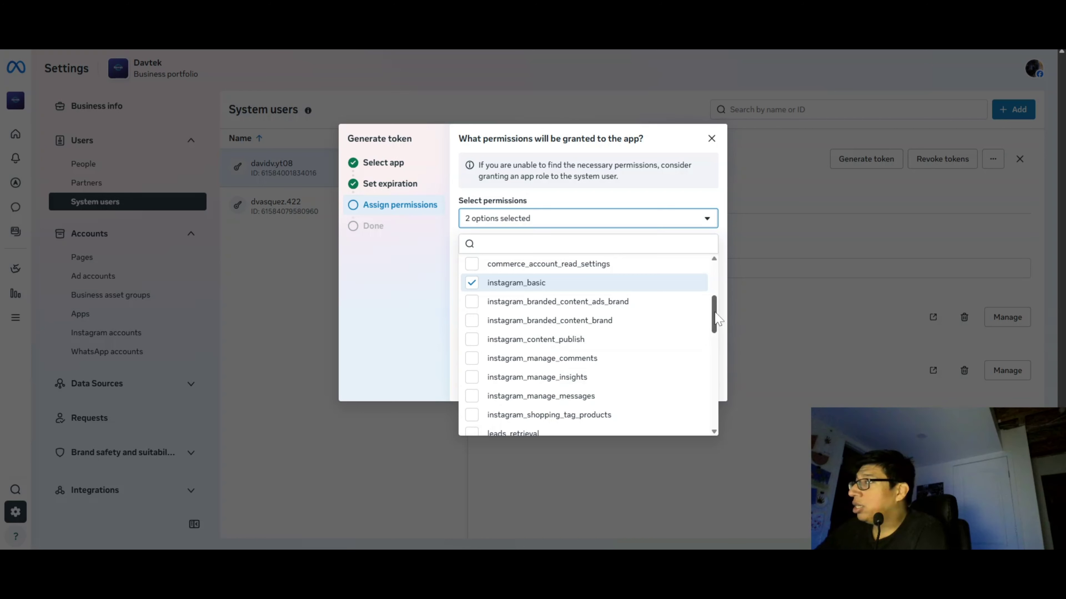
pyautogui.scroll(-1, 637, 338)
pyautogui.click(472, 307)
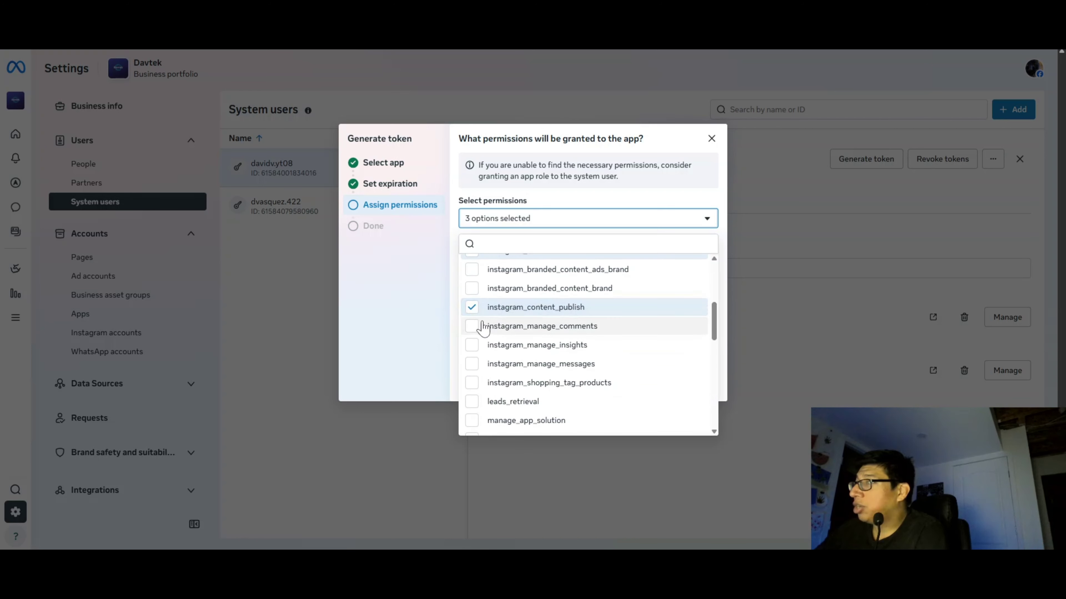
pyautogui.click(472, 326)
pyautogui.click(471, 365)
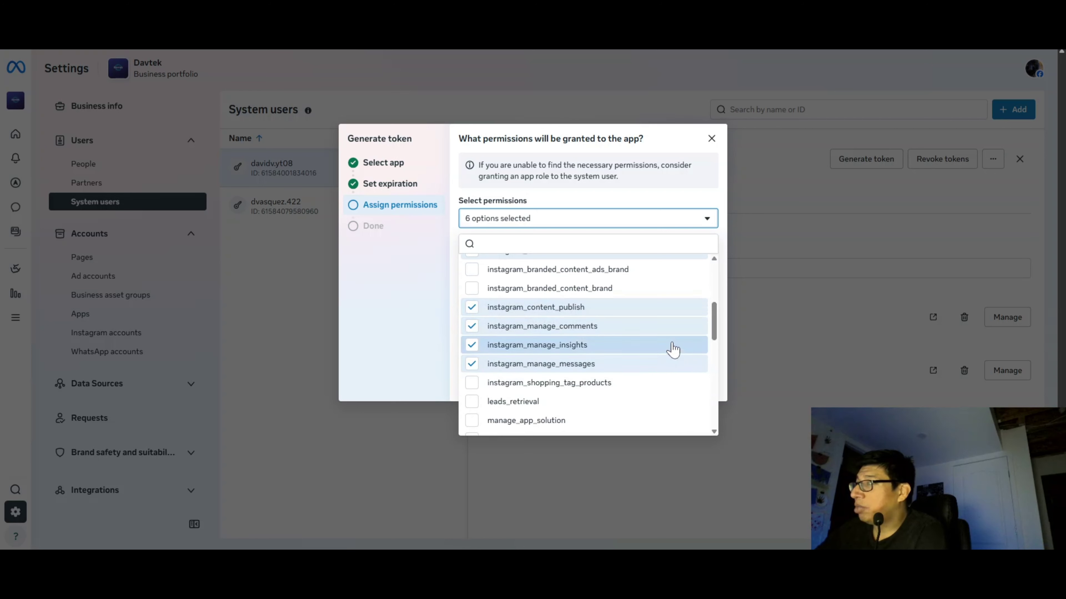
# Add the pages_show_list, publish_video and threads_business_basic permissions to the token.
pyautogui.moveTo(713, 330); pyautogui.dragTo(713, 369)
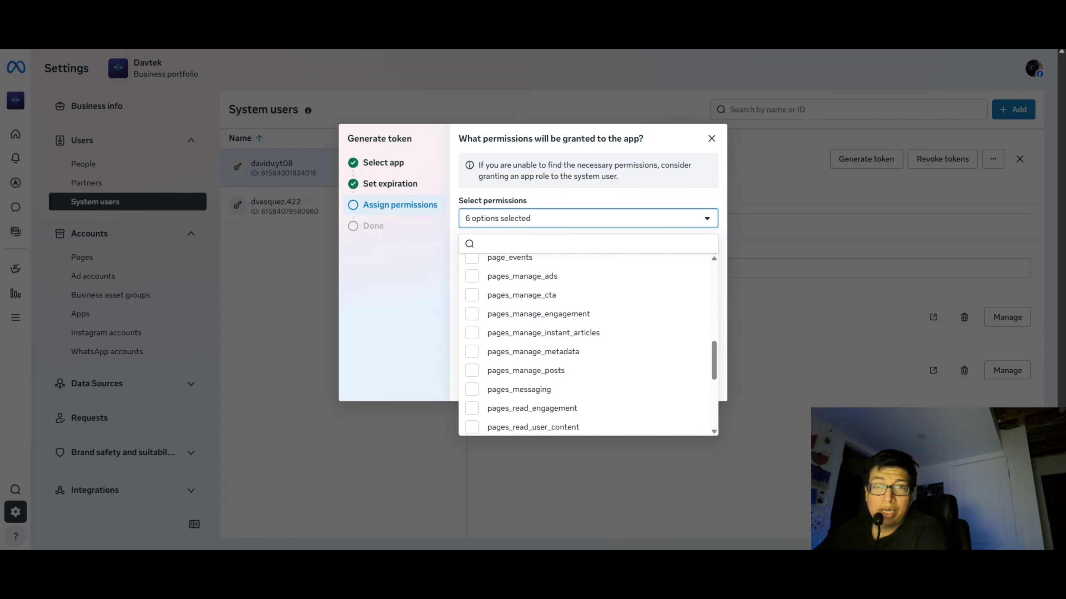
pyautogui.scroll(-4, 587, 357)
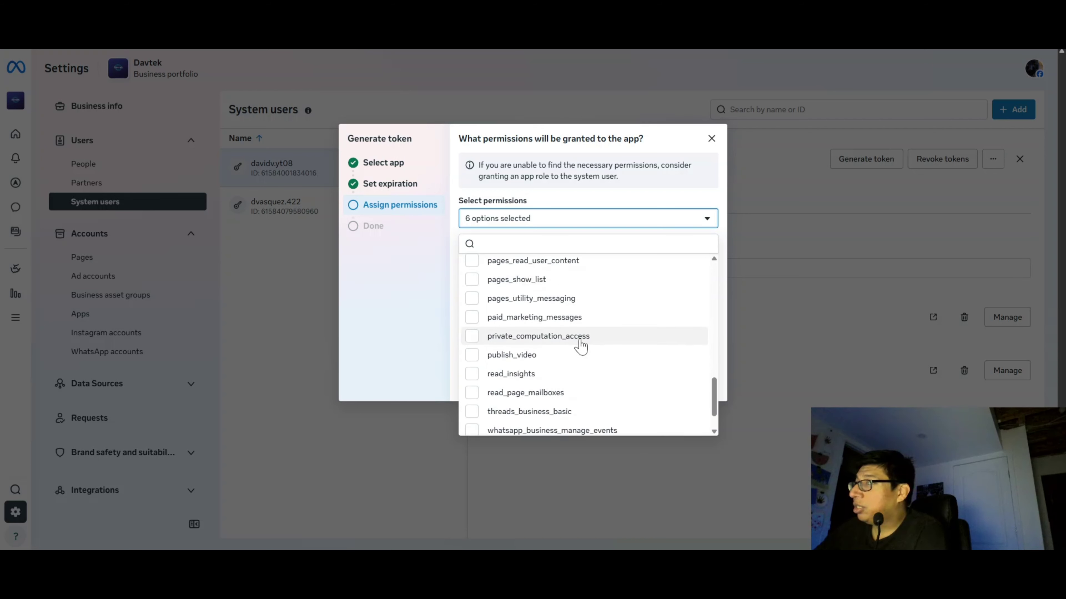
pyautogui.scroll(3, 581, 345)
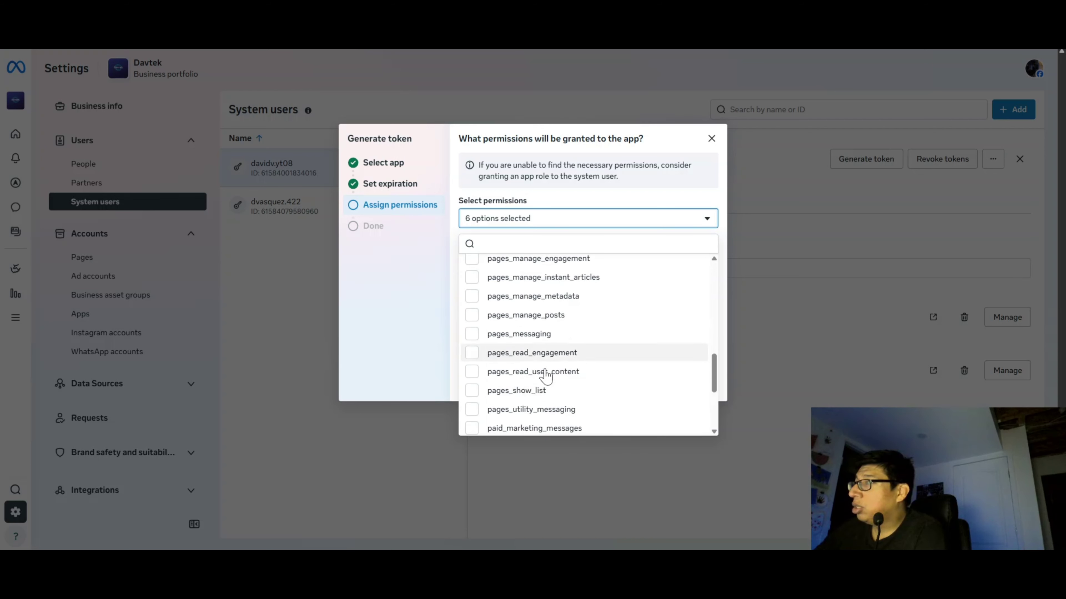
pyautogui.click(473, 390)
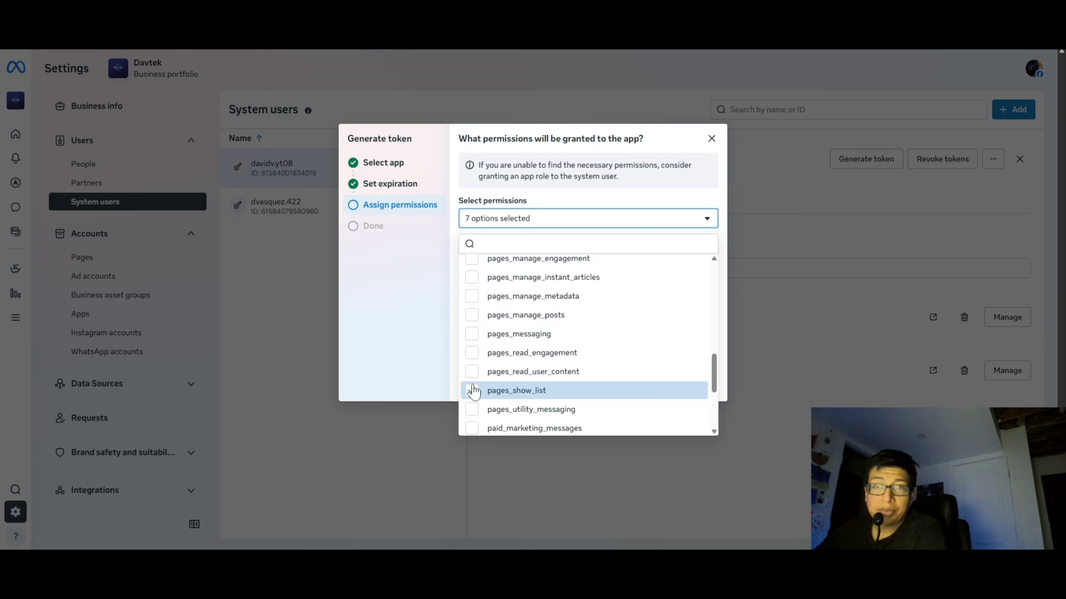
pyautogui.scroll(-4, 587, 370)
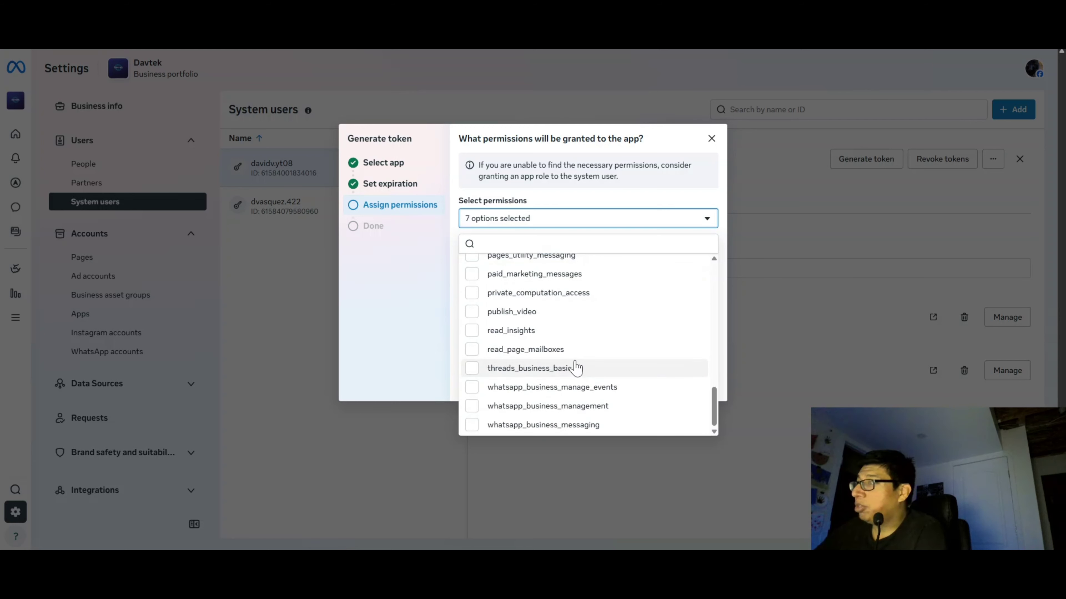
pyautogui.click(471, 313)
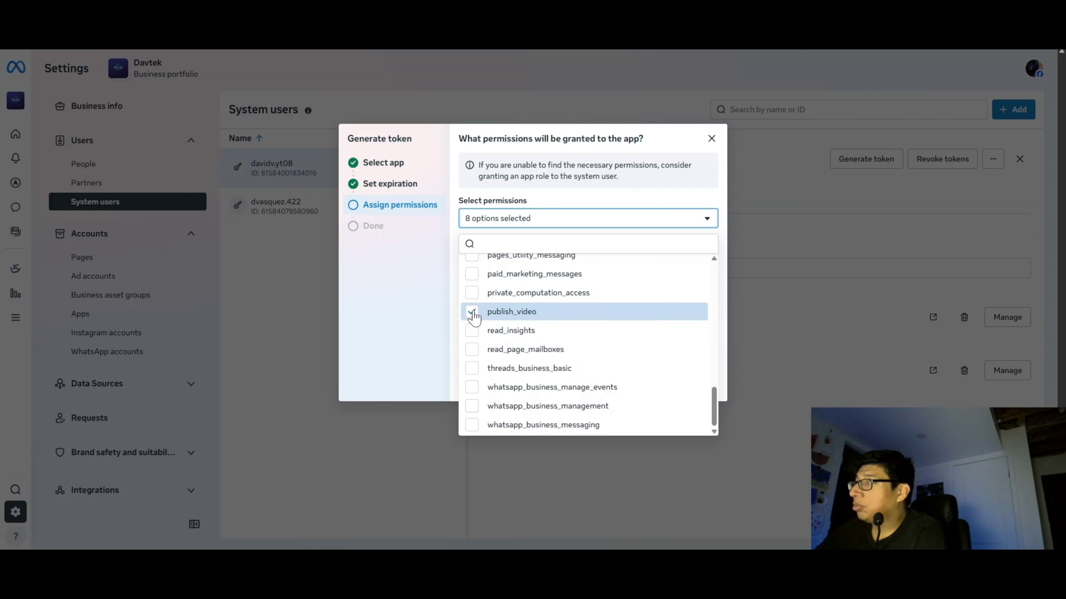
pyautogui.click(471, 368)
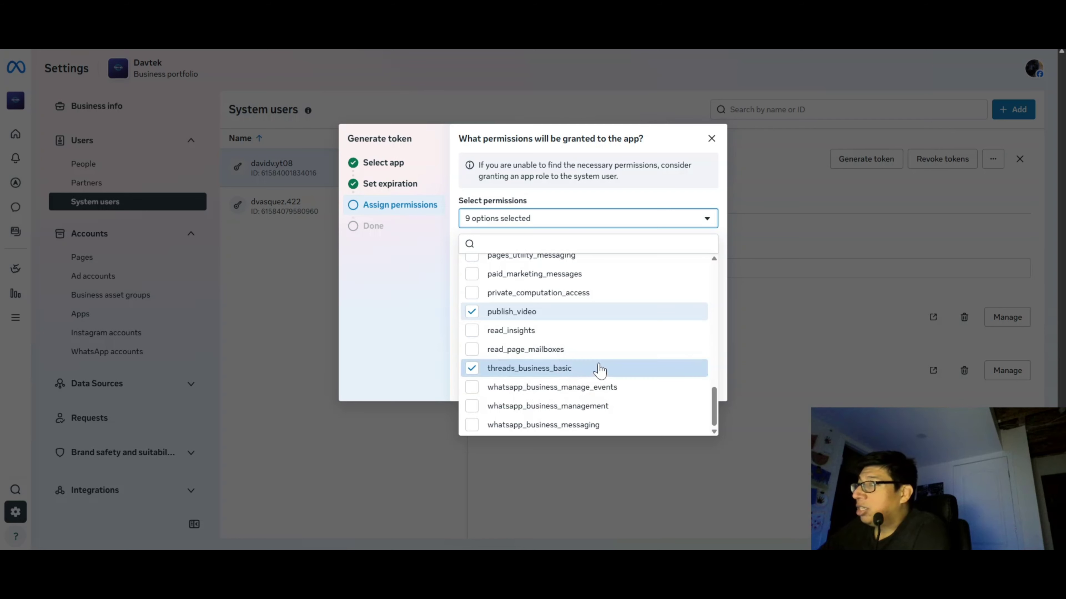
# Review the chosen permissions and request generation of the token.
pyautogui.scroll(1, 574, 359)
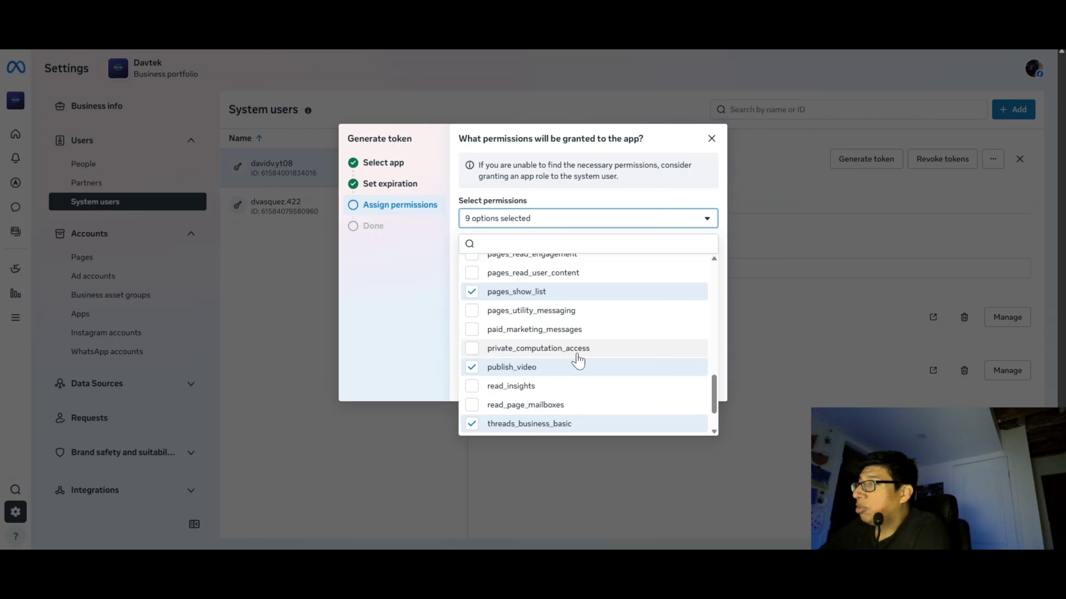
pyautogui.scroll(5, 576, 359)
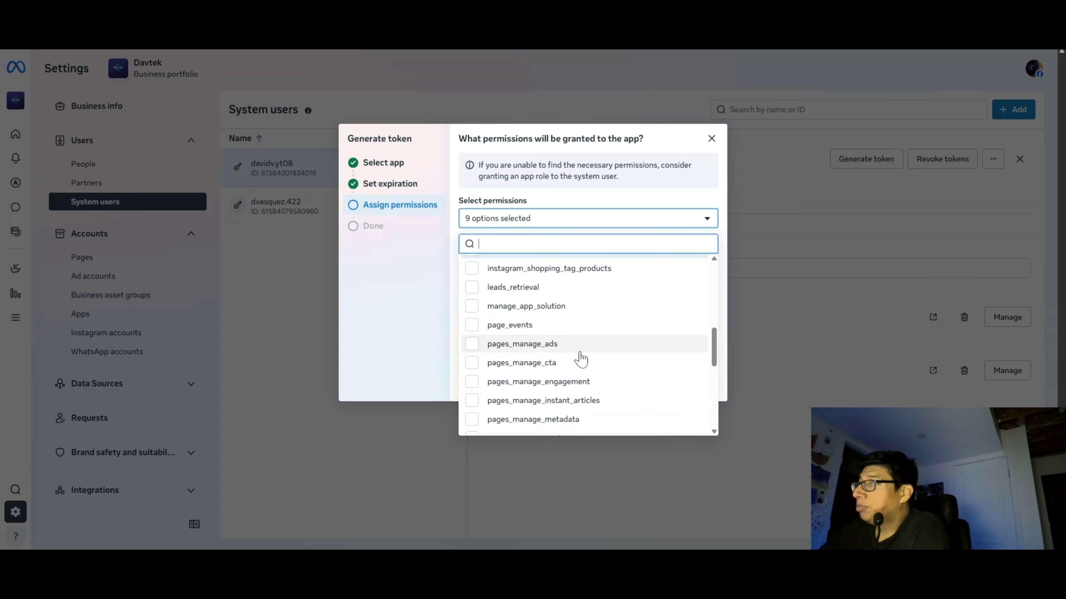
pyautogui.scroll(5, 585, 357)
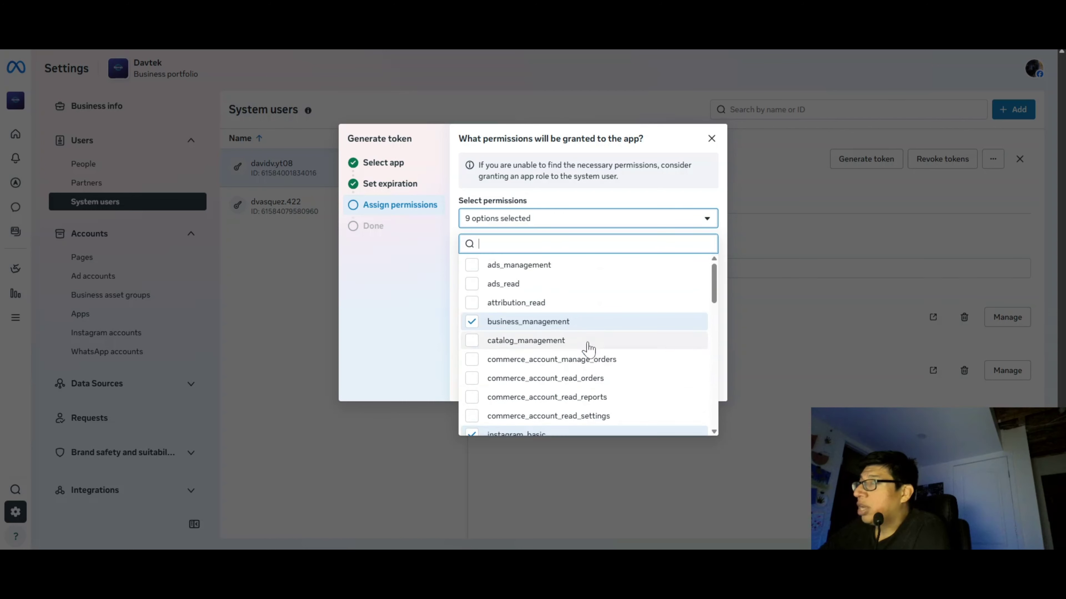
pyautogui.click(701, 219)
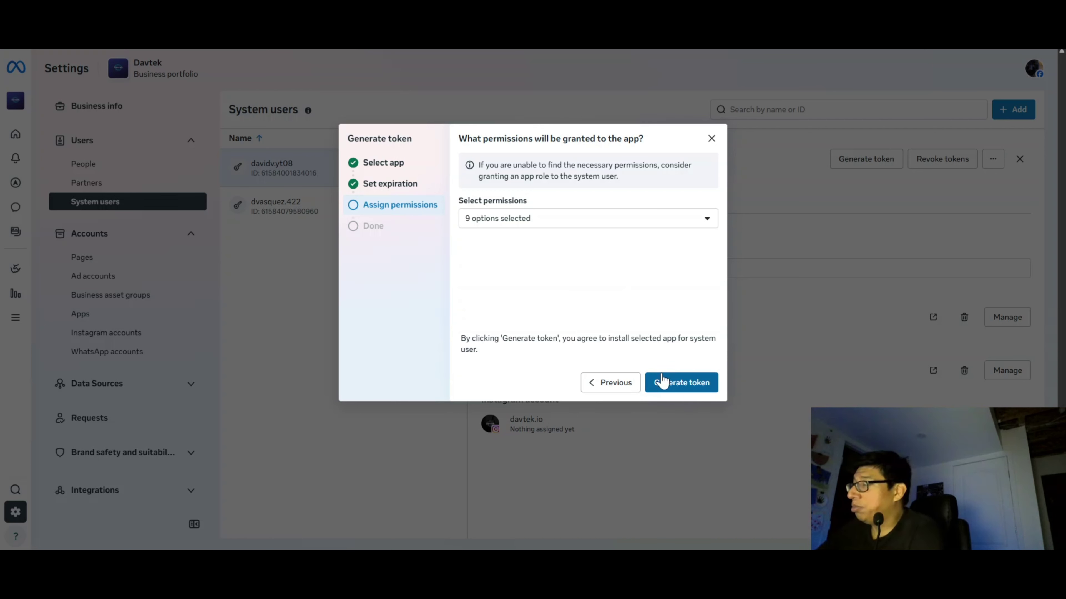
pyautogui.click(670, 391)
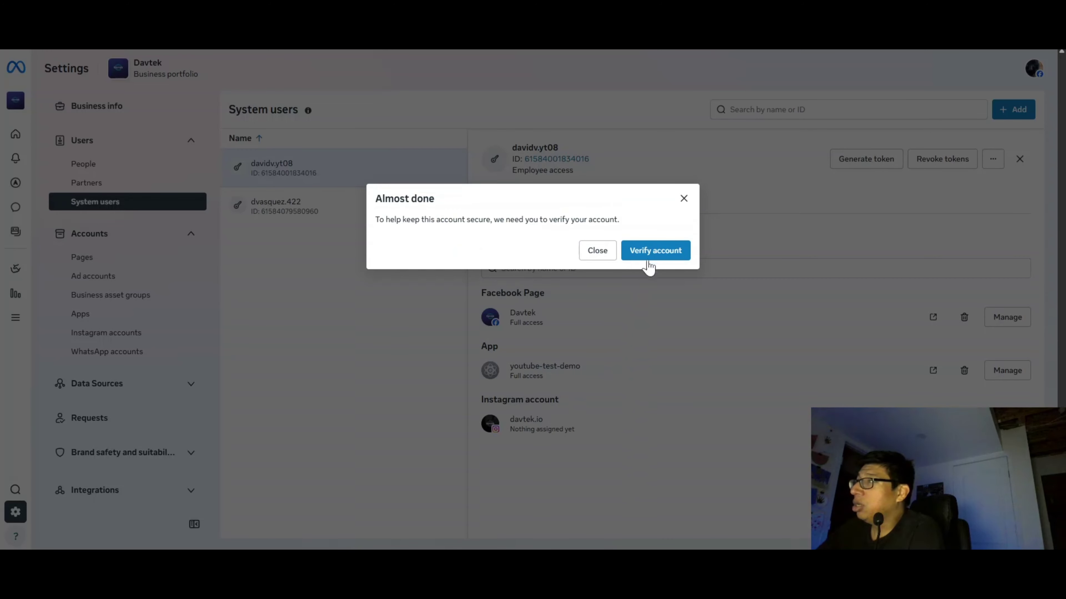
# Verify the account by e-mail, entering and submitting the confirmation code that was sent.
pyautogui.click(651, 252)
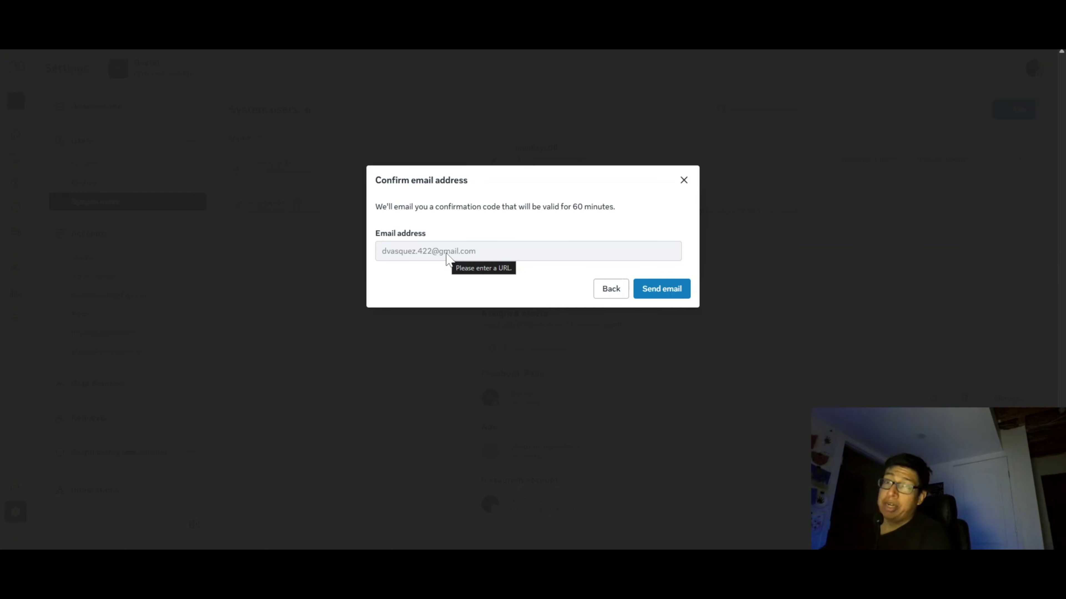
pyautogui.click(659, 291)
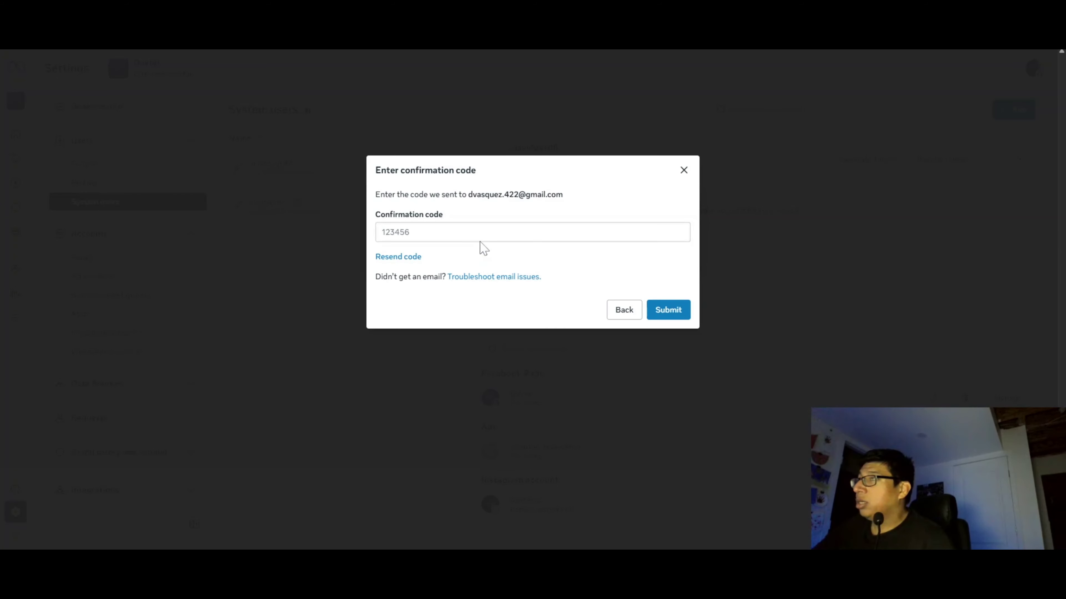
pyautogui.click(478, 240)
pyautogui.hotkey('ctrl', 'v')
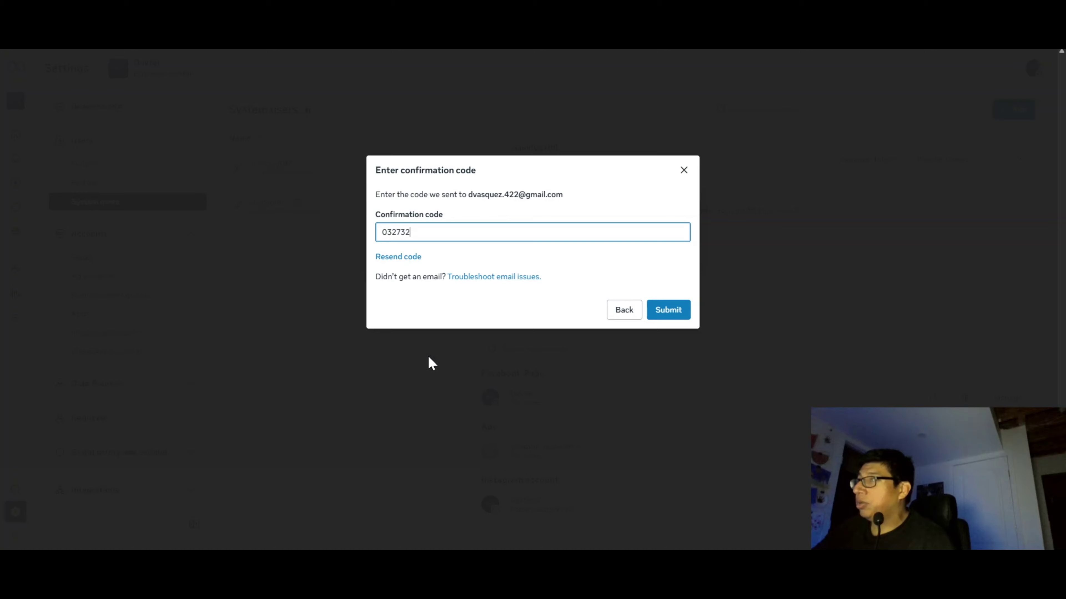
pyautogui.click(667, 310)
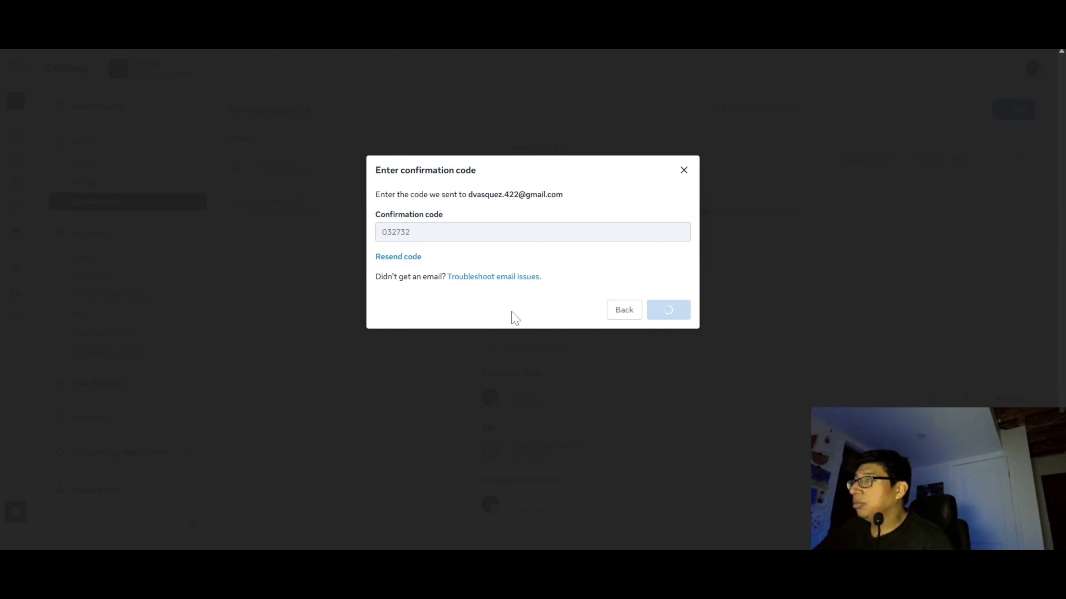
pyautogui.click(667, 274)
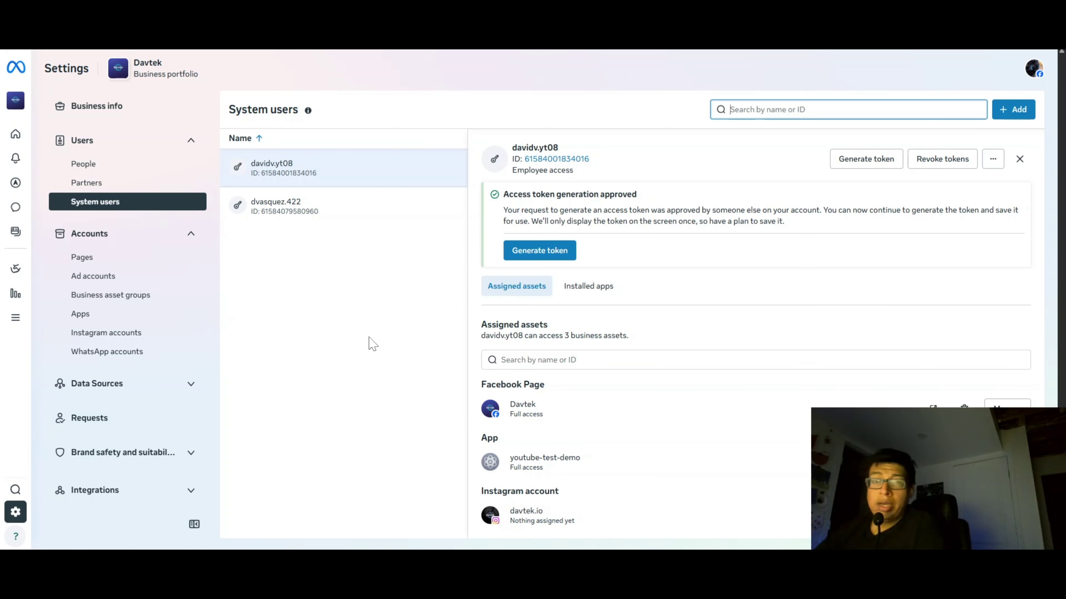
# Generate the approved access token for the Employee-access system user and finish the token dialog.
pyautogui.click(340, 369)
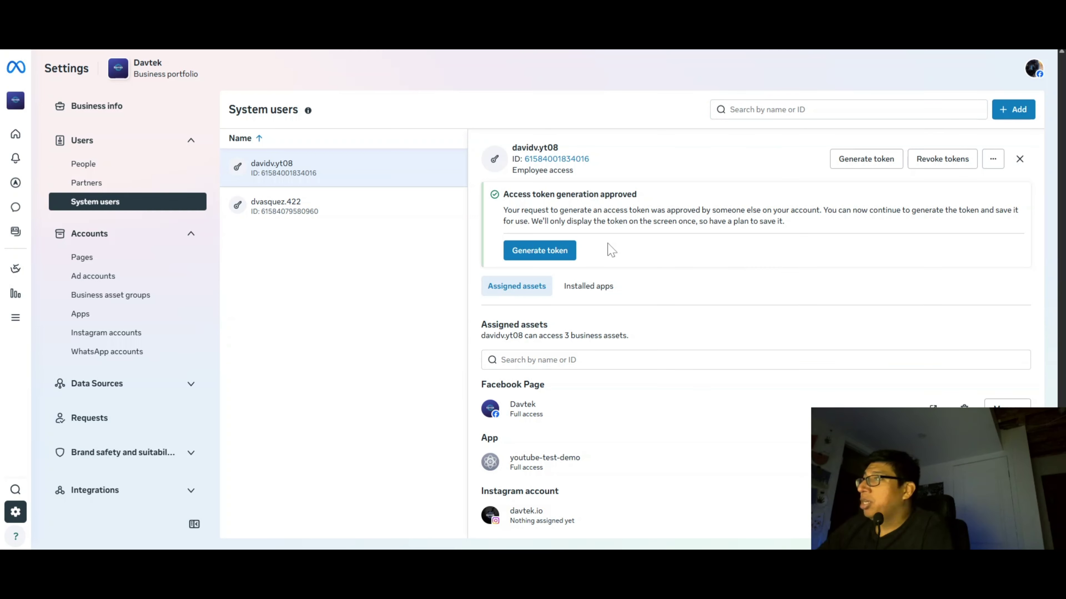
pyautogui.moveTo(502, 194); pyautogui.dragTo(641, 205)
pyautogui.click(641, 203)
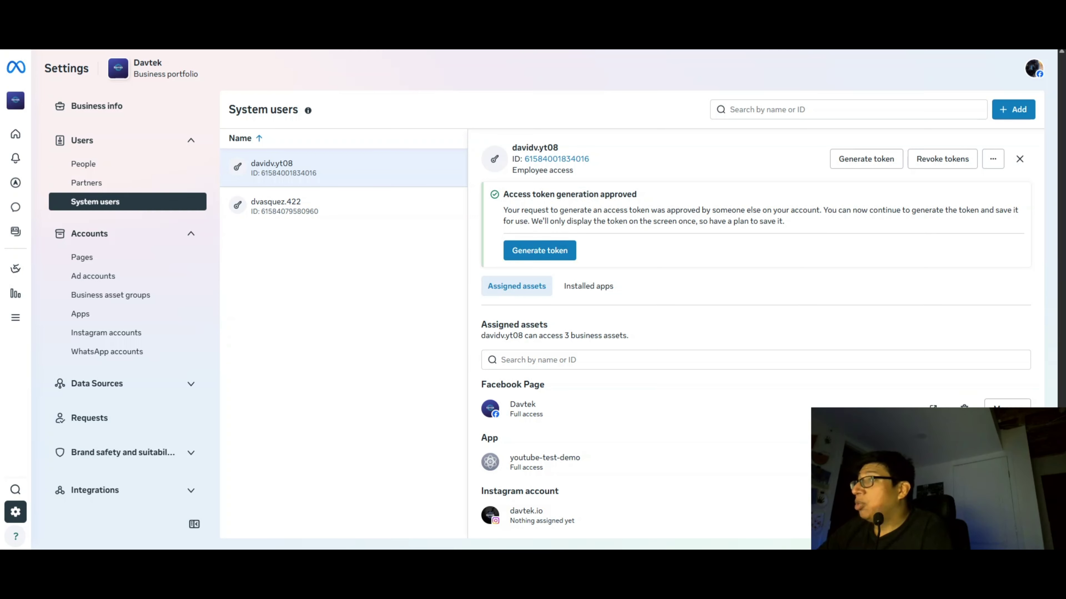
pyautogui.click(553, 252)
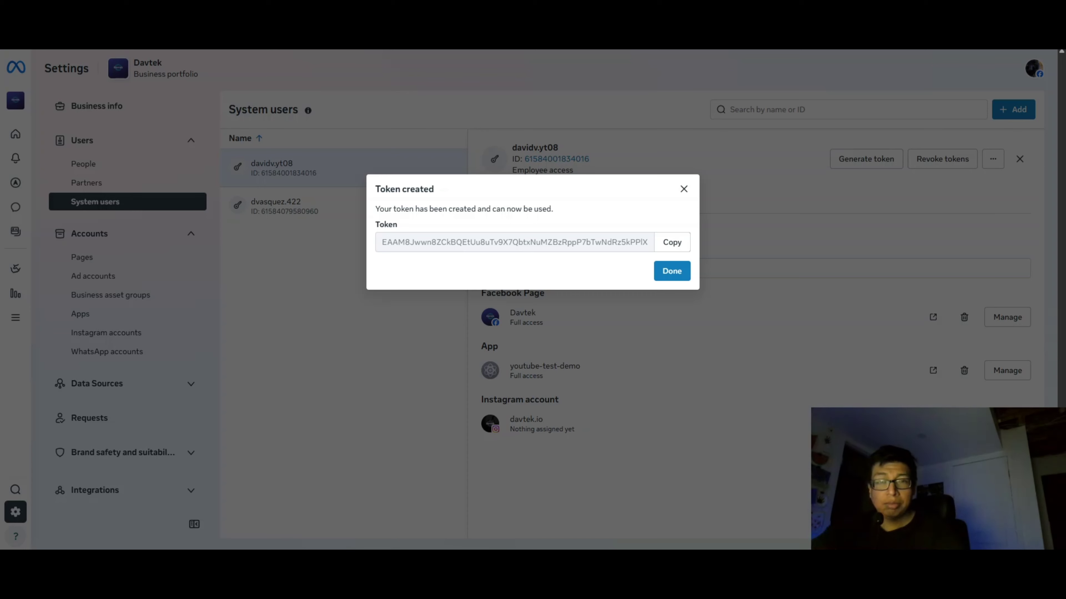
pyautogui.click(669, 270)
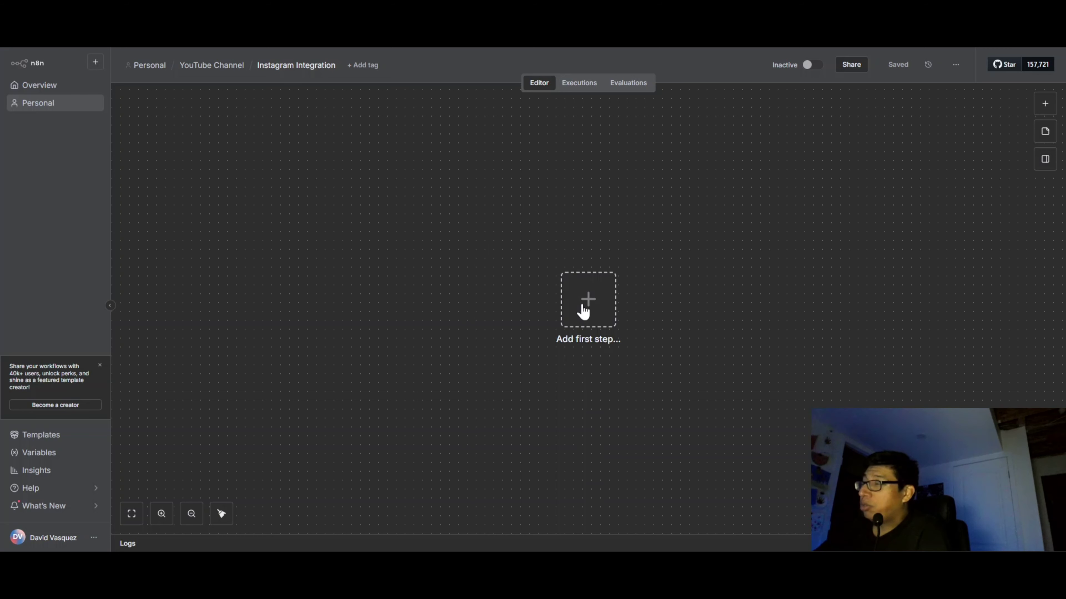
# Switch to the Instagram Integration workflow in n8n and add an On new n8n Form event trigger as its first step.
pyautogui.click(604, 301)
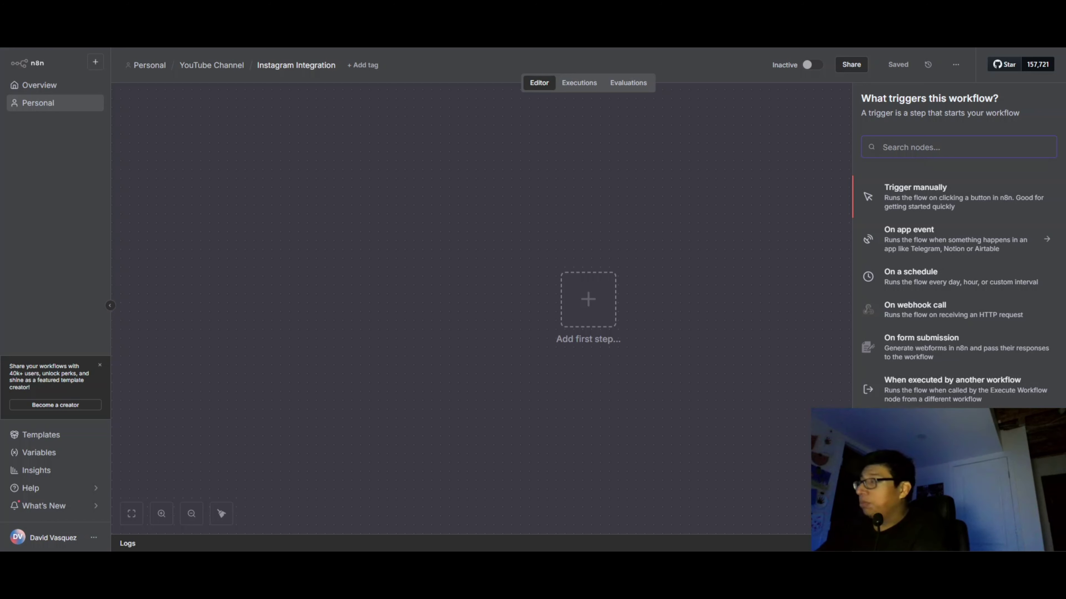
pyautogui.write('form')
pyautogui.click(907, 198)
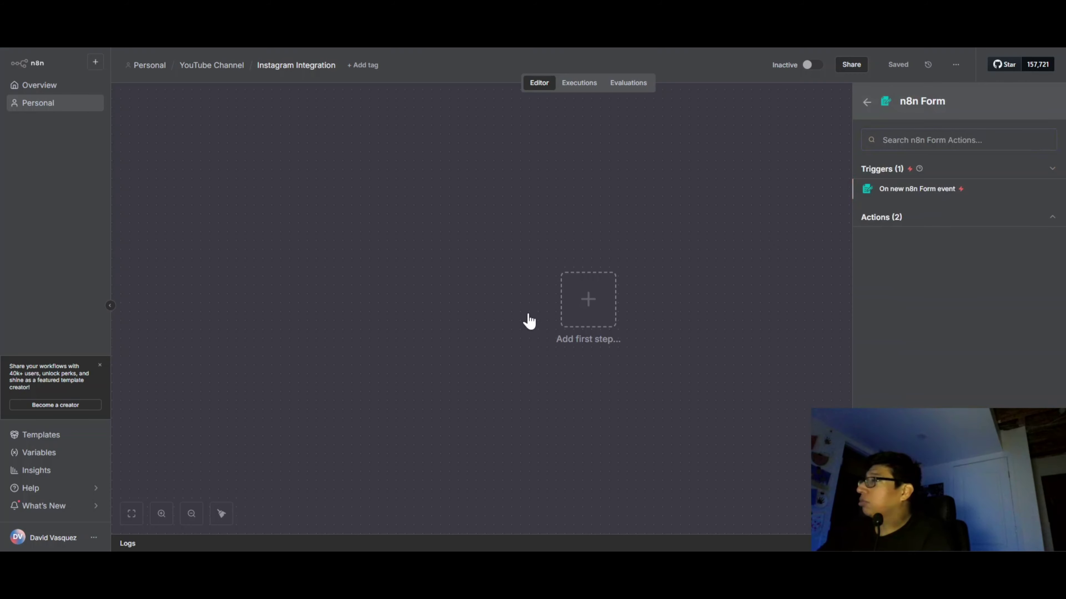
pyautogui.click(916, 189)
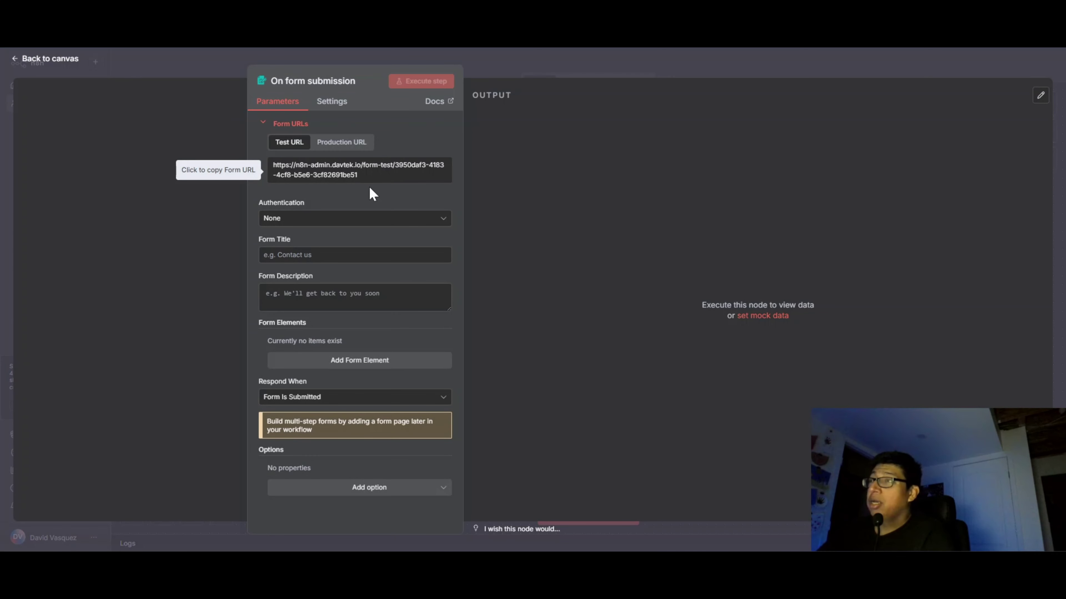
# Set the form trigger's title to YouTube Demo, leaving authentication at None.
pyautogui.click(335, 219)
pyautogui.press('Tab')
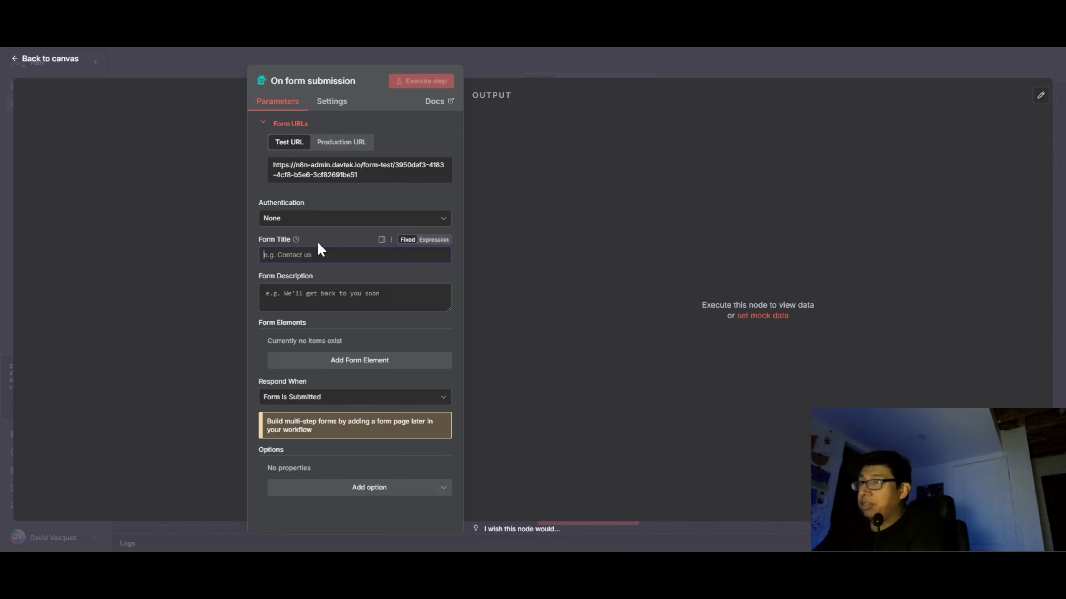
pyautogui.write('Y')
pyautogui.press('BackSpace')
pyautogui.write('Yo')
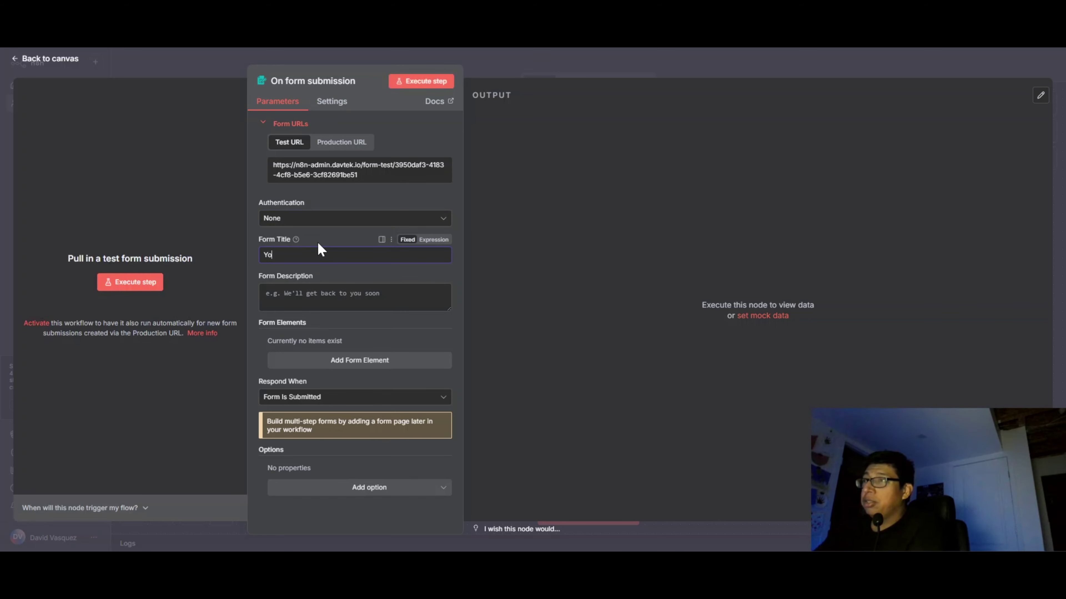
pyautogui.write('uTube Demo')
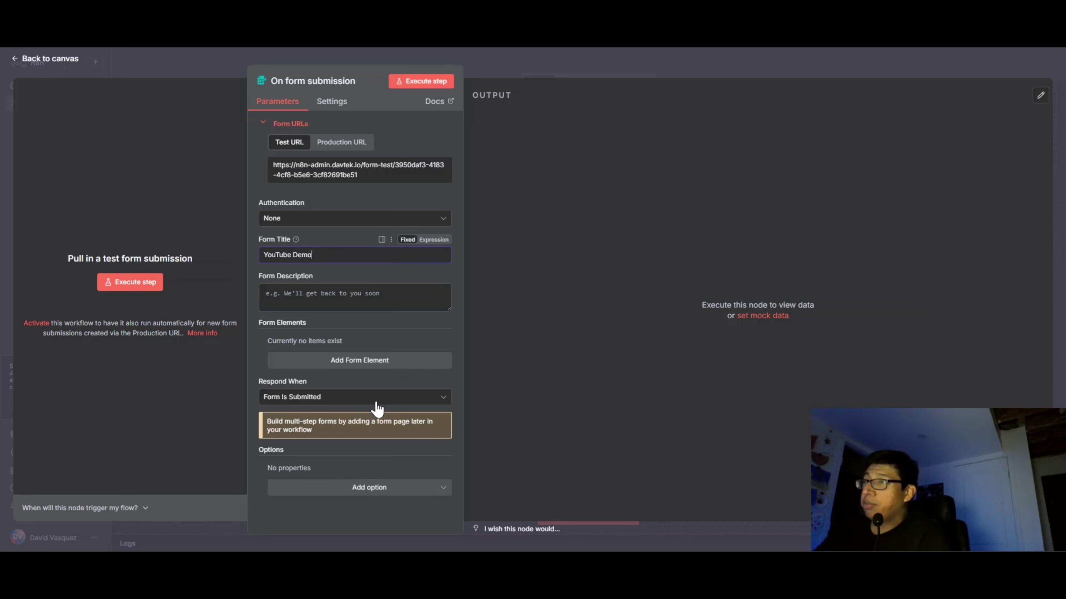
# Add a required text element named Image URL to the form, with the placeholder "Enter url here".
pyautogui.click(364, 367)
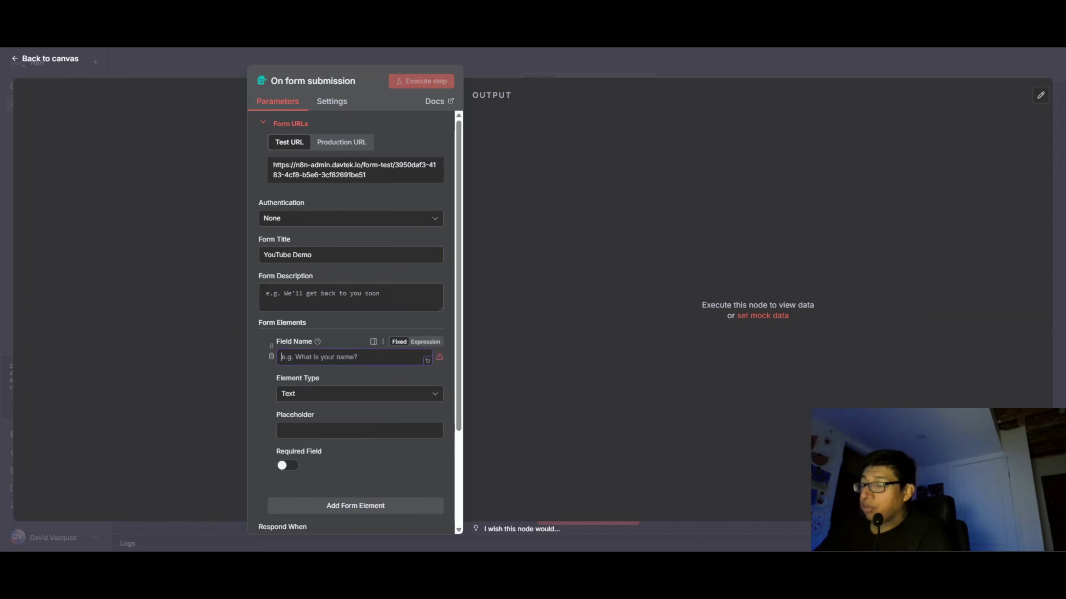
pyautogui.write('Image ')
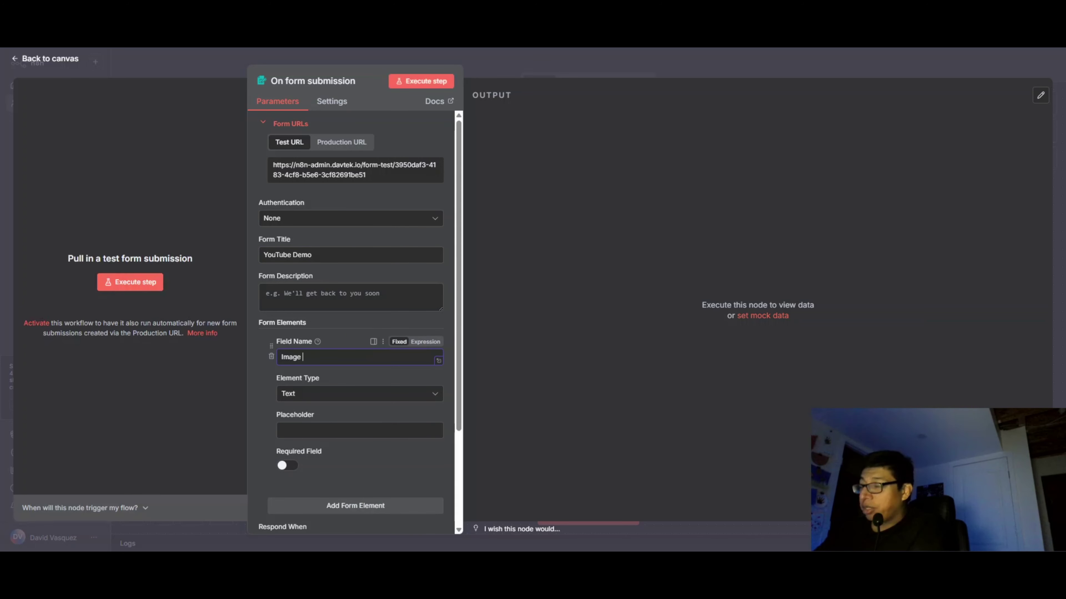
pyautogui.write('URL')
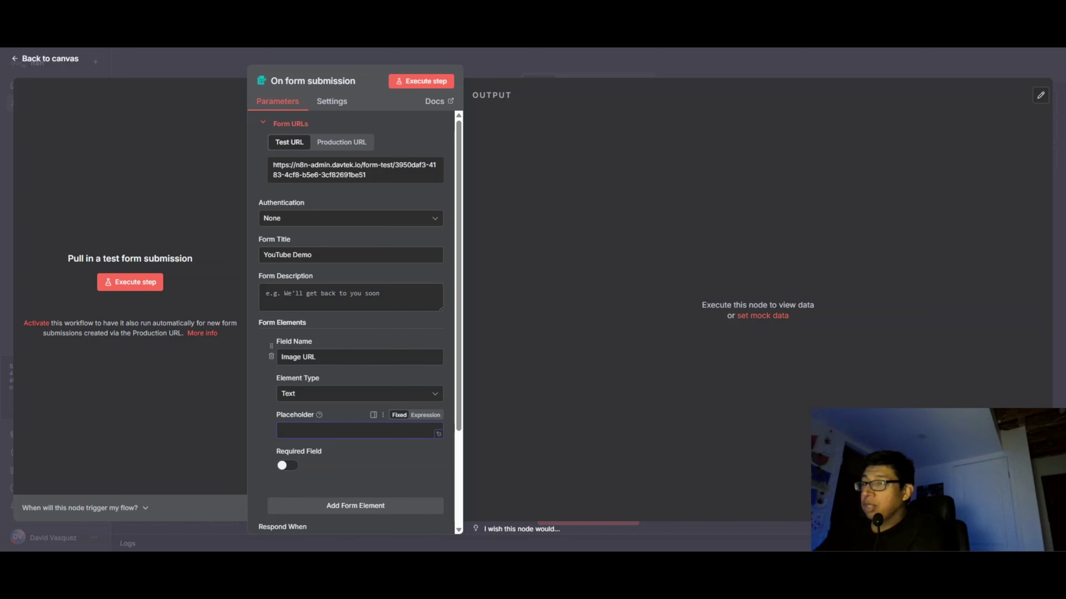
pyautogui.write('KEnter url ')
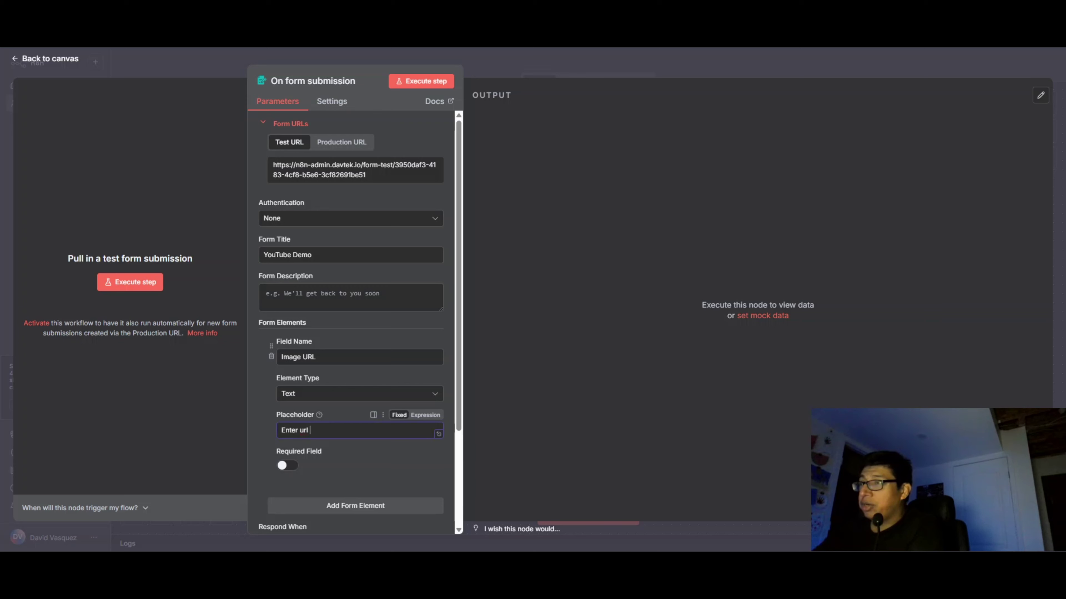
pyautogui.write('here')
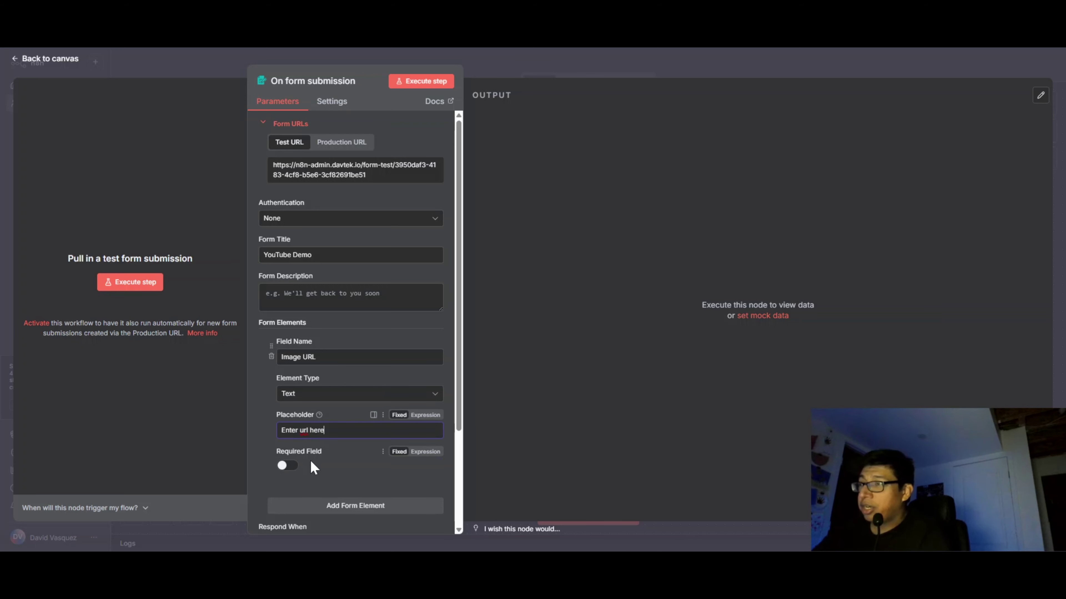
pyautogui.click(287, 465)
pyautogui.scroll(-3, 302, 436)
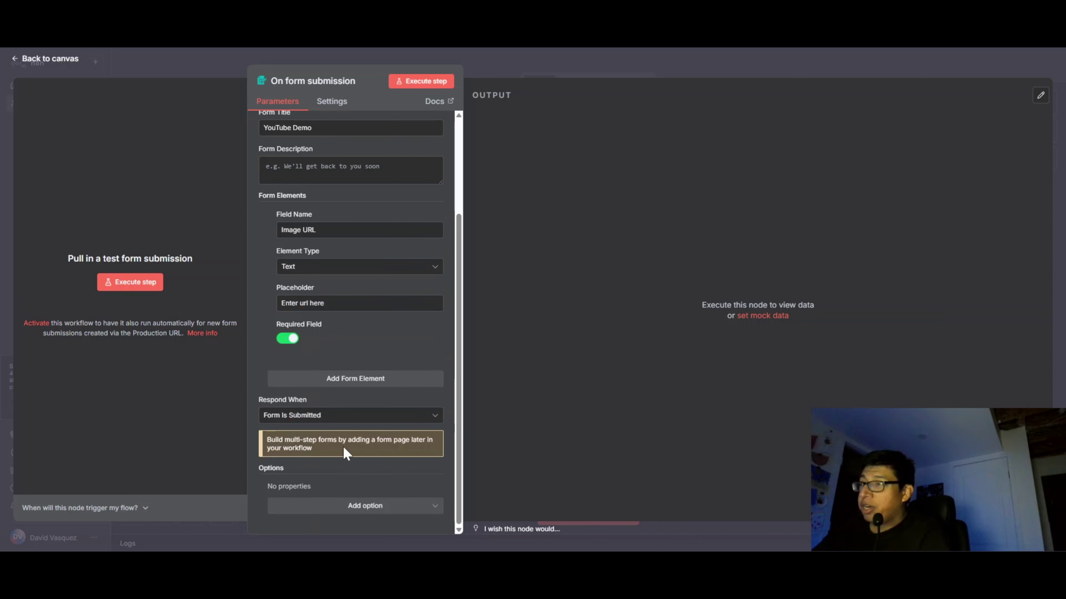
# Add a second required text element named Caption with the placeholder "Enter caption here", and return to the canvas.
pyautogui.click(357, 376)
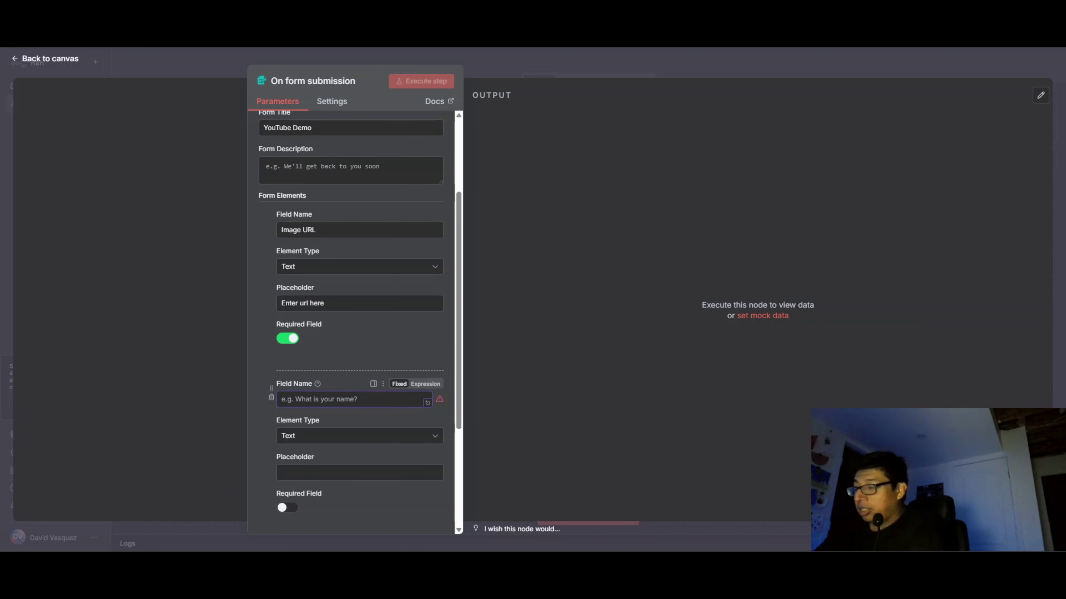
pyautogui.write('Caption')
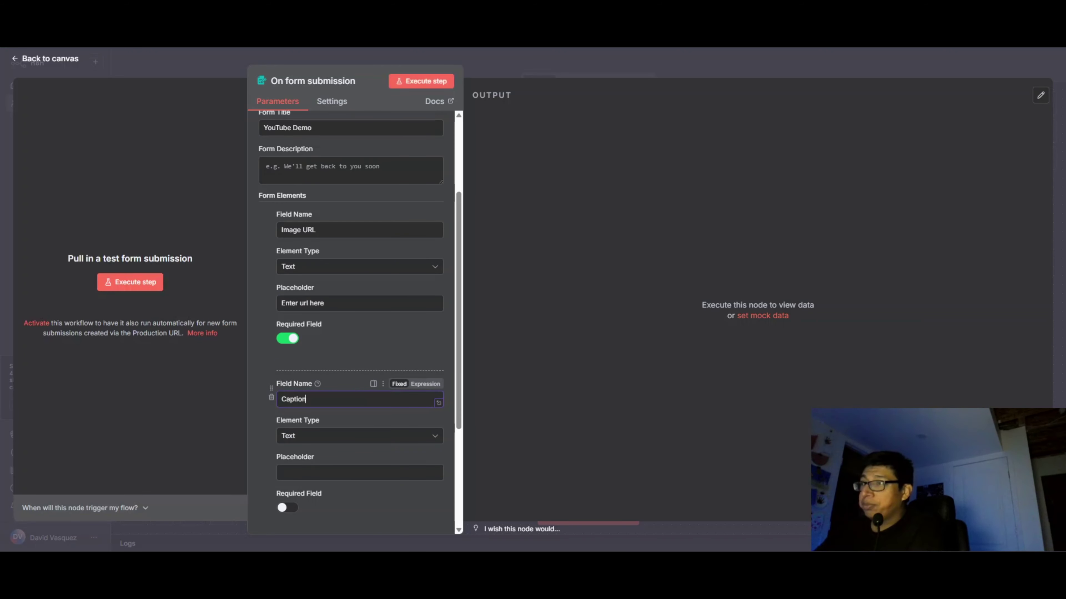
pyautogui.scroll(-4, 354, 391)
pyautogui.click(357, 306)
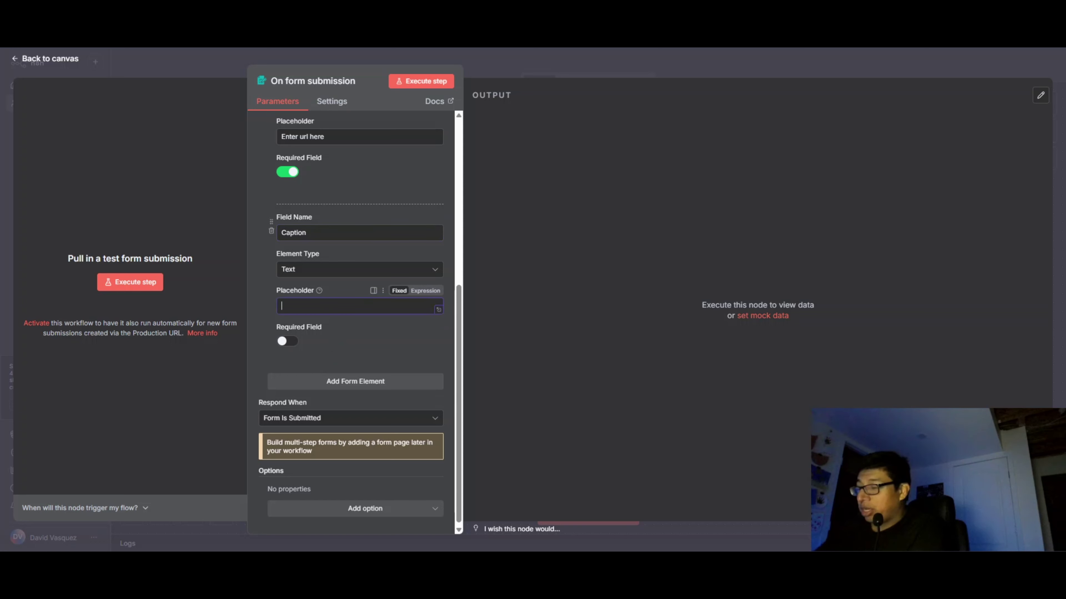
pyautogui.write('Enter ')
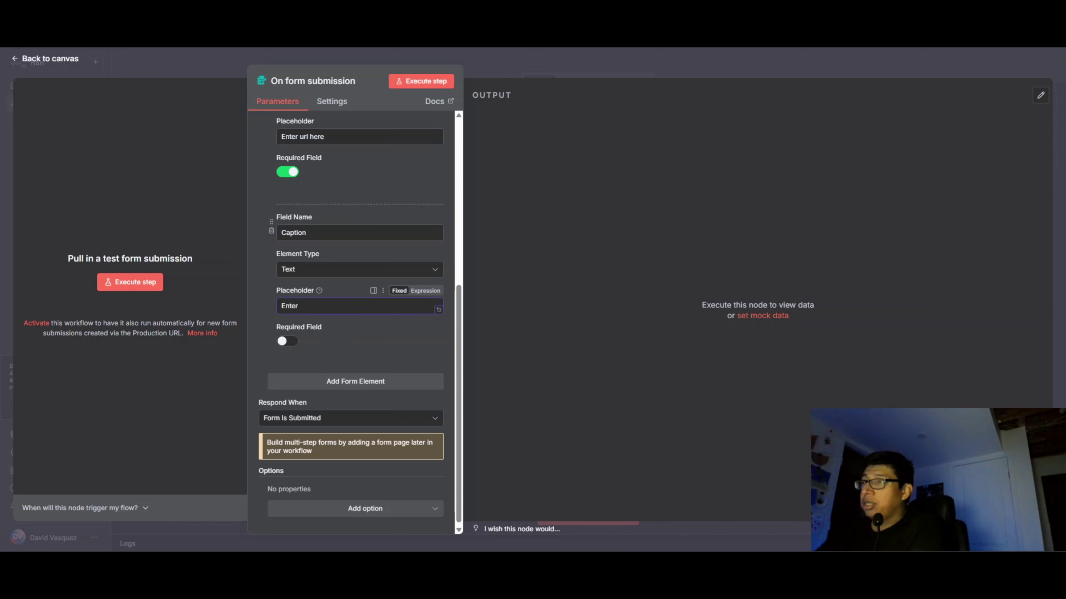
pyautogui.write('caption here')
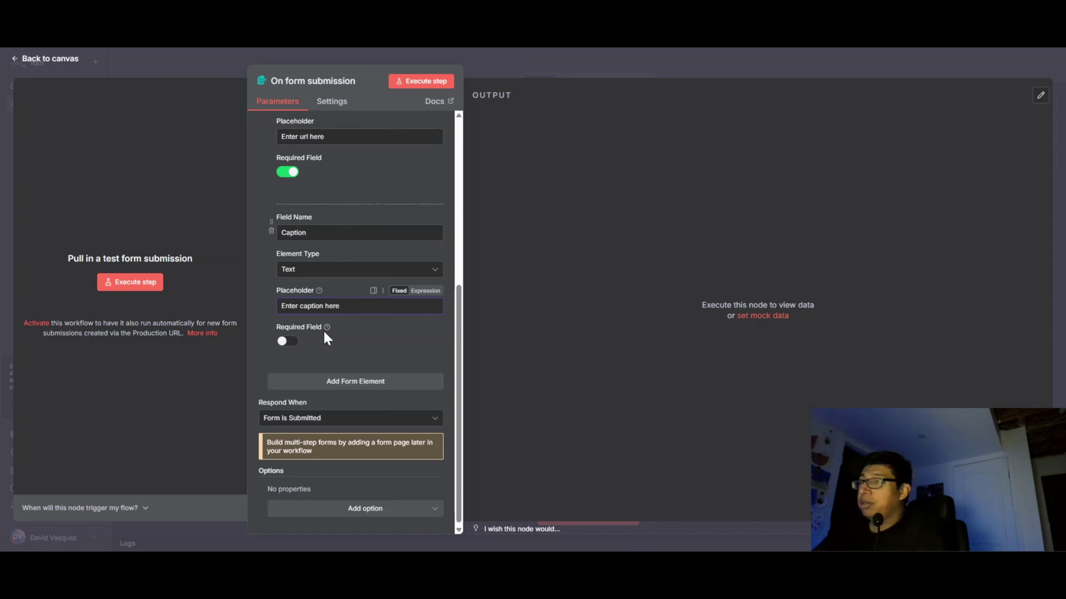
pyautogui.click(287, 340)
pyautogui.scroll(7, 354, 324)
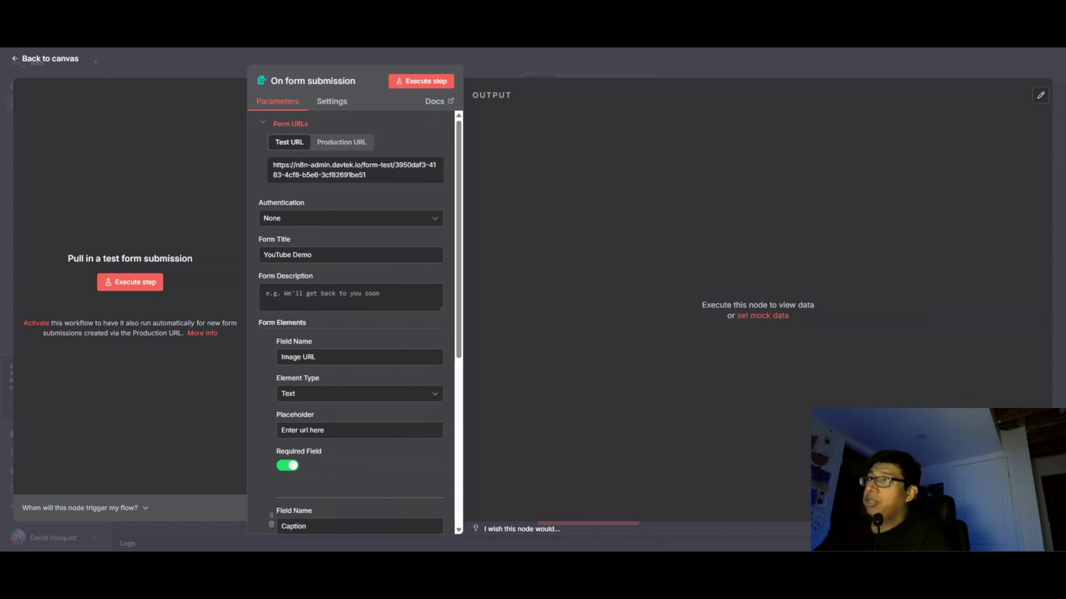
pyautogui.click(56, 58)
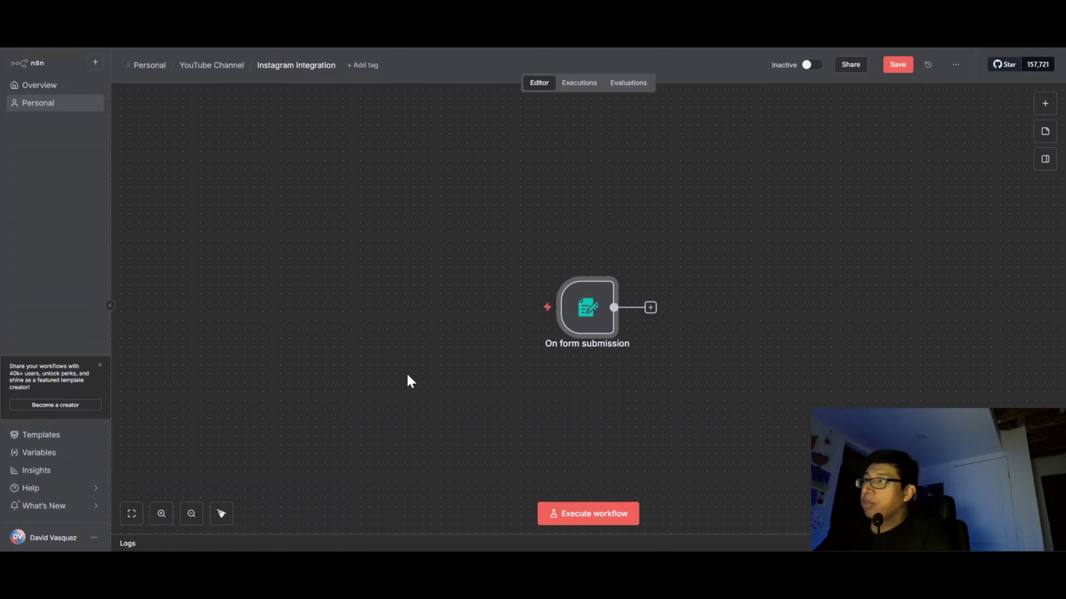
# Execute the workflow from the form trigger, check the Image URL and Caption fields in the test form, and close it.
pyautogui.moveTo(592, 320); pyautogui.dragTo(398, 301)
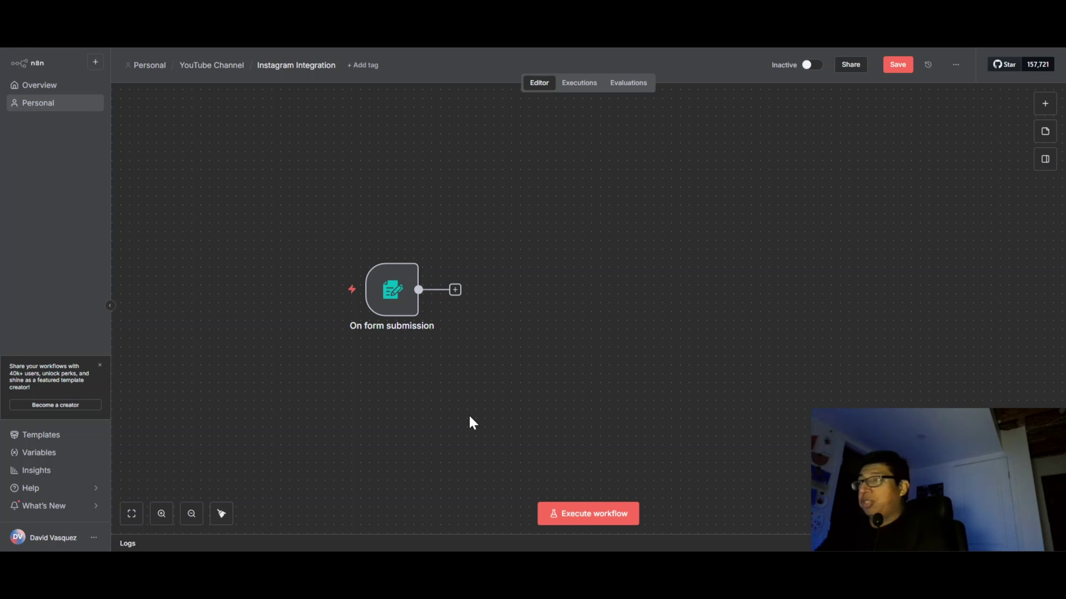
pyautogui.moveTo(396, 302)
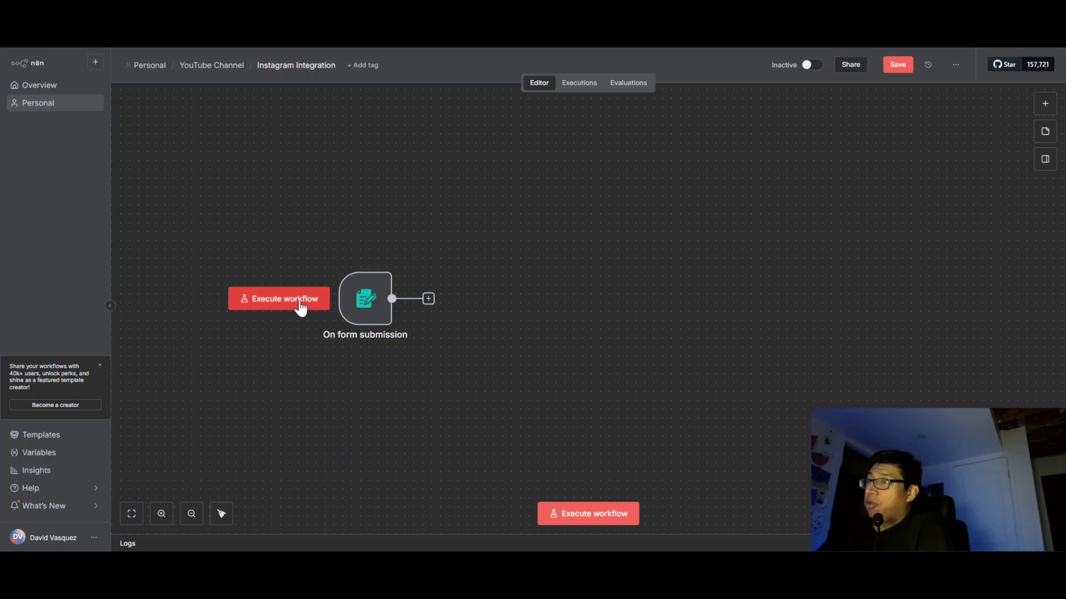
pyautogui.click(274, 300)
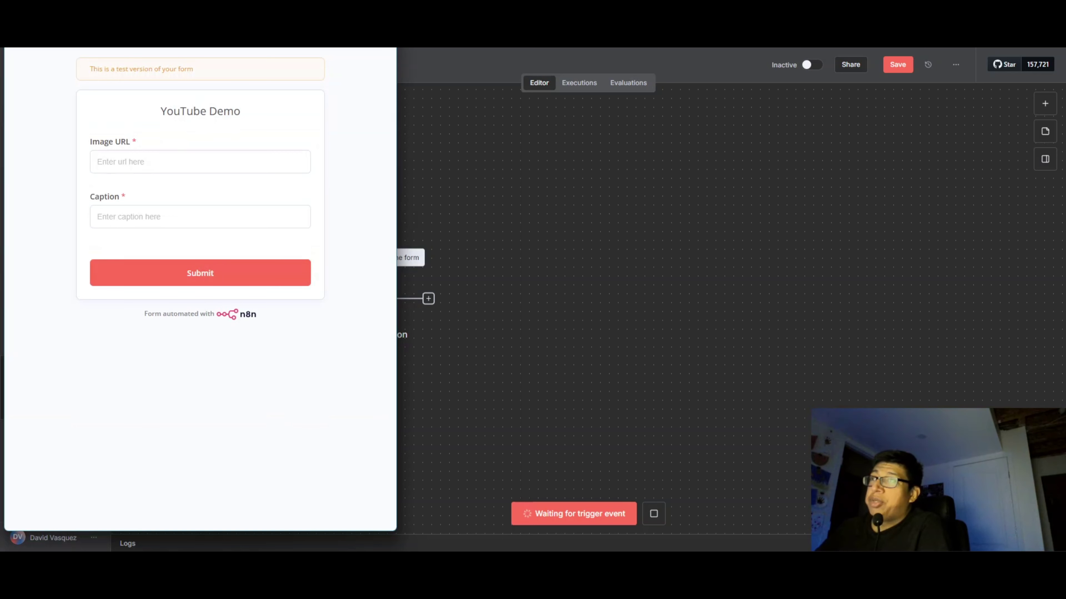
pyautogui.click(143, 163)
pyautogui.click(147, 218)
pyautogui.click(169, 164)
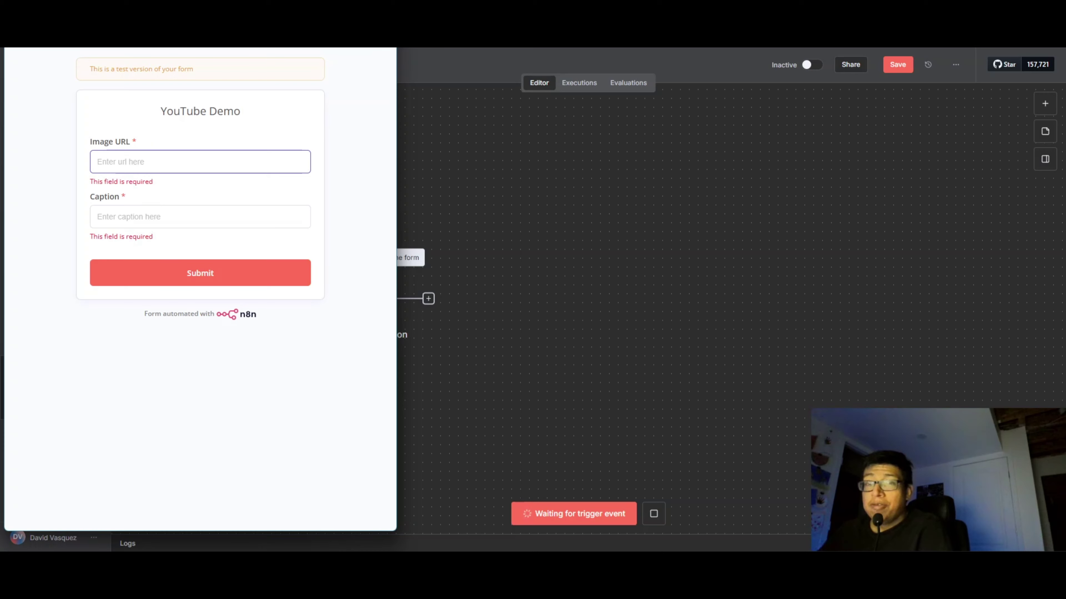
pyautogui.click(383, 37)
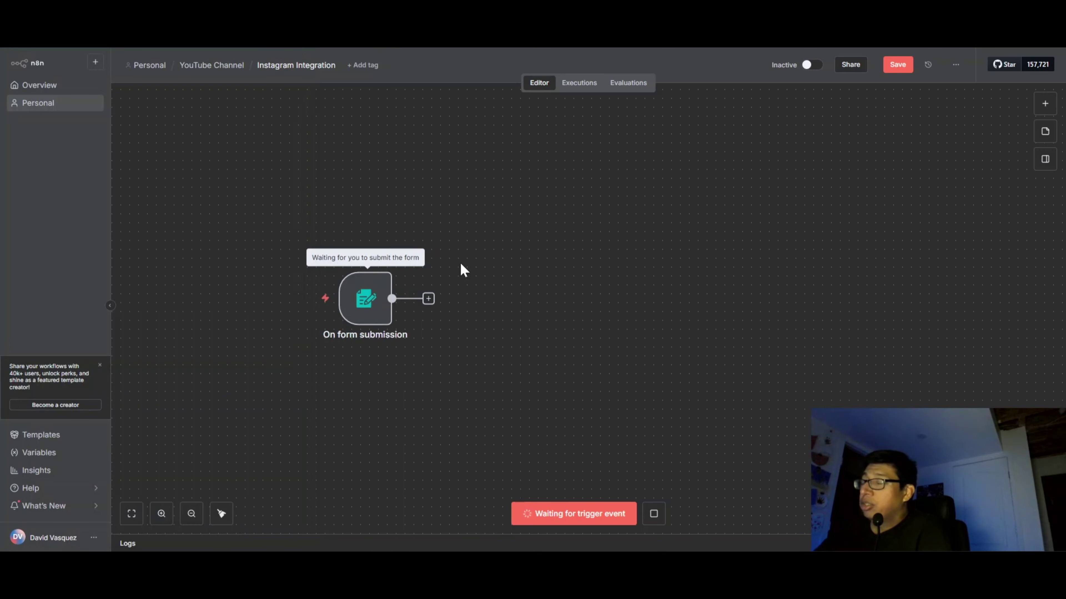
# Add a Facebook Graph API node after the form submission trigger.
pyautogui.click(428, 298)
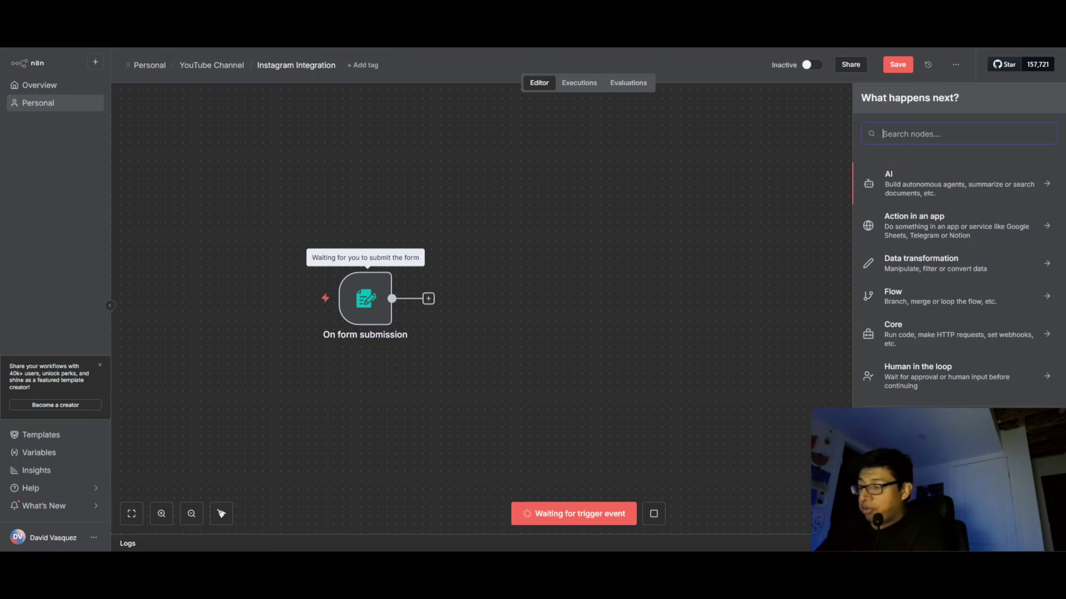
pyautogui.write('Face')
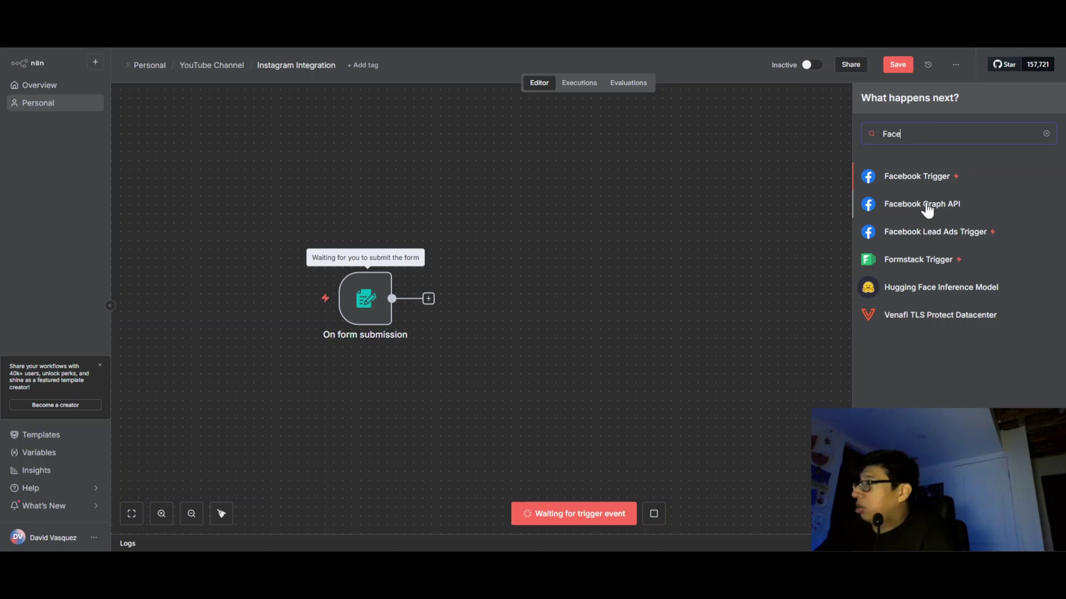
pyautogui.click(927, 205)
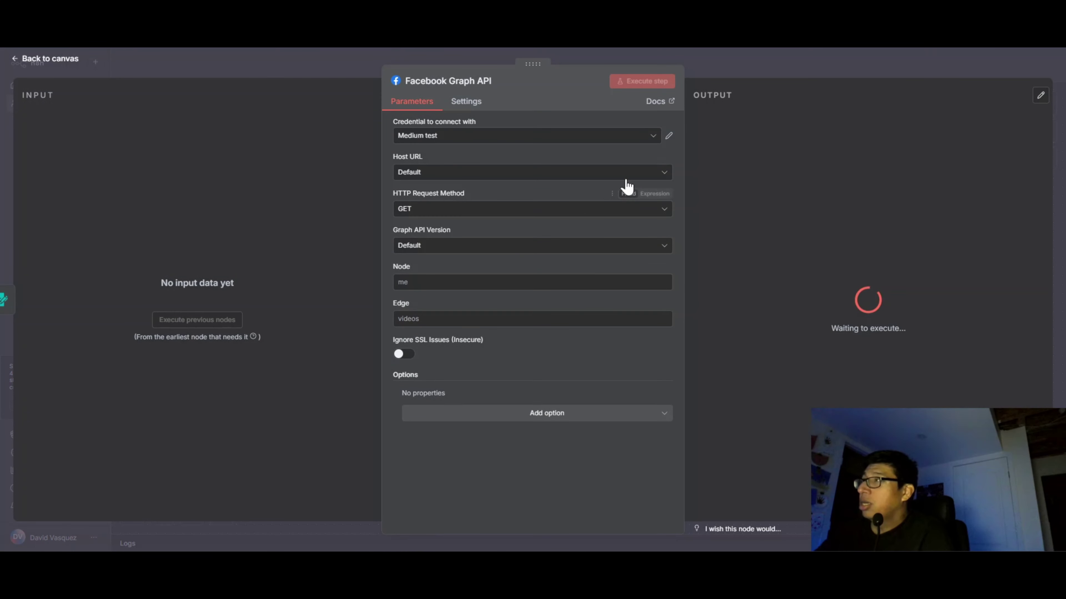
# Create a new Facebook Graph API credential for the node and name it YouTube Demo.
pyautogui.click(649, 137)
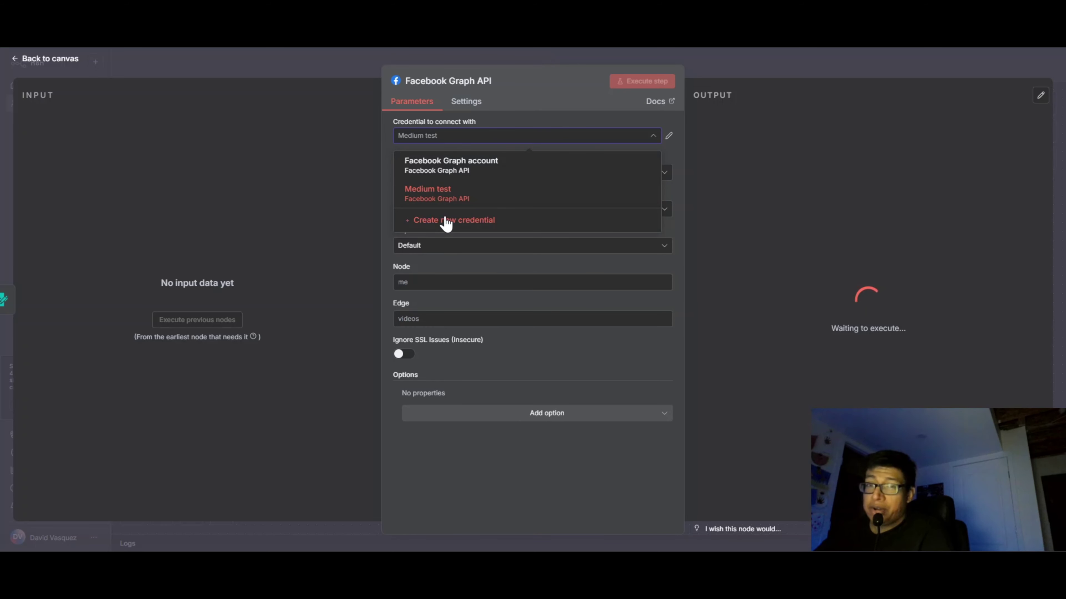
pyautogui.click(446, 222)
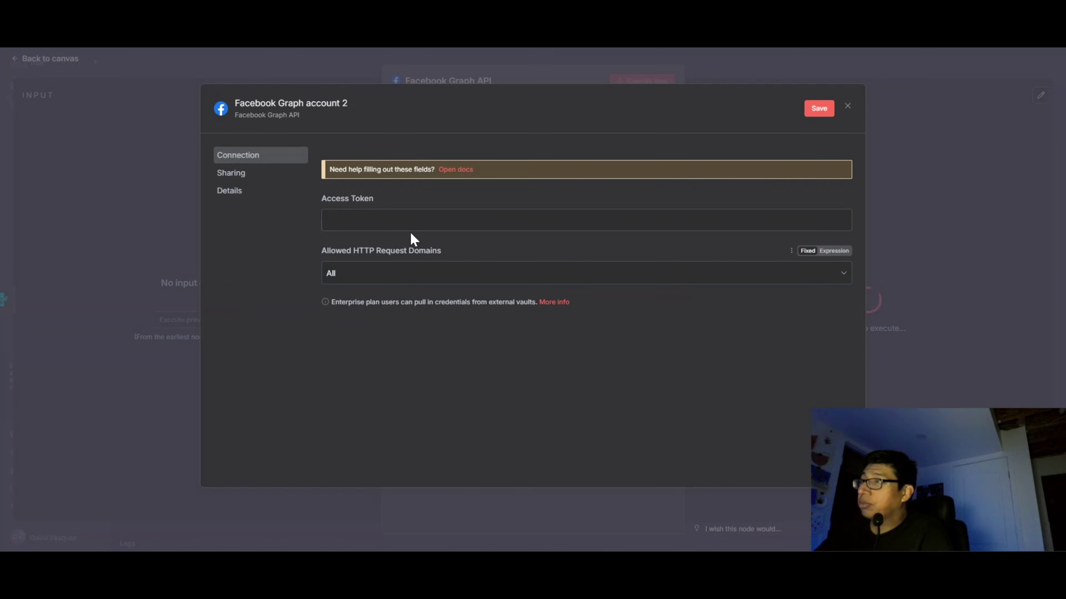
pyautogui.click(445, 220)
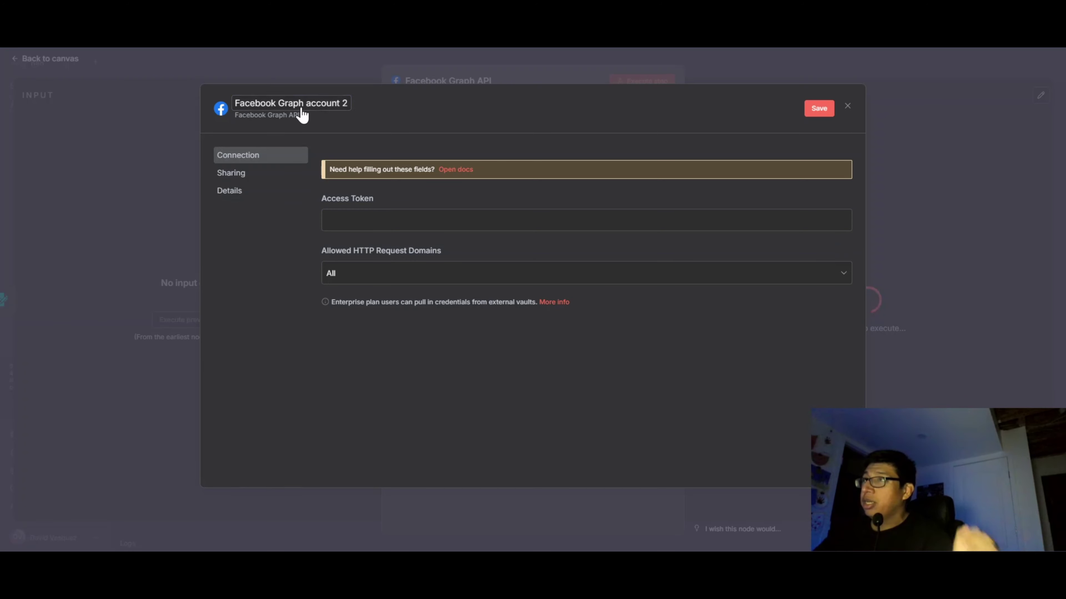
pyautogui.click(299, 105)
pyautogui.write('YouT')
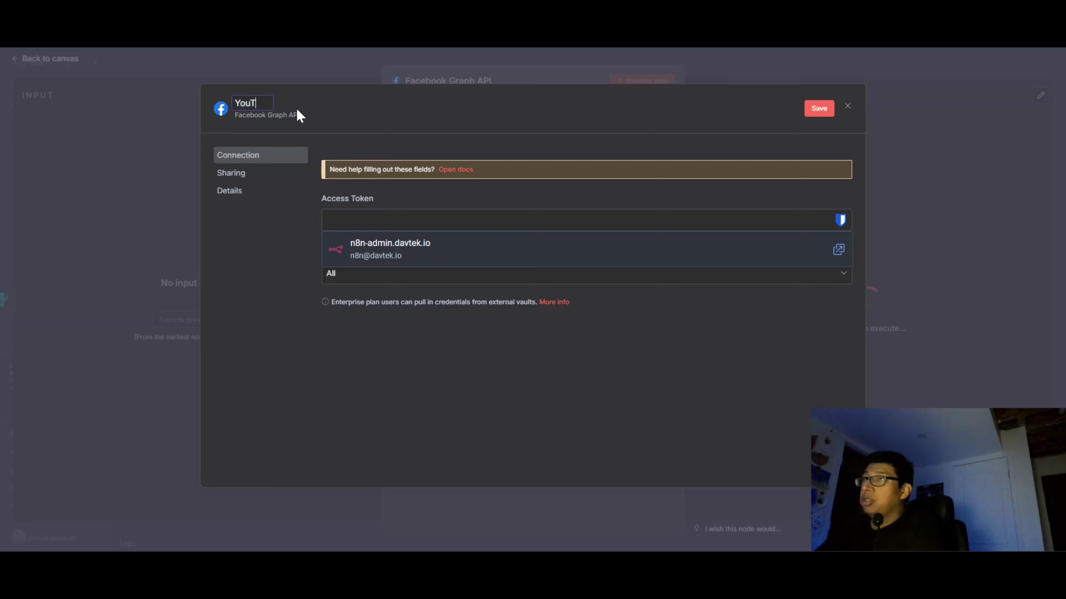
pyautogui.write('ube Demo')
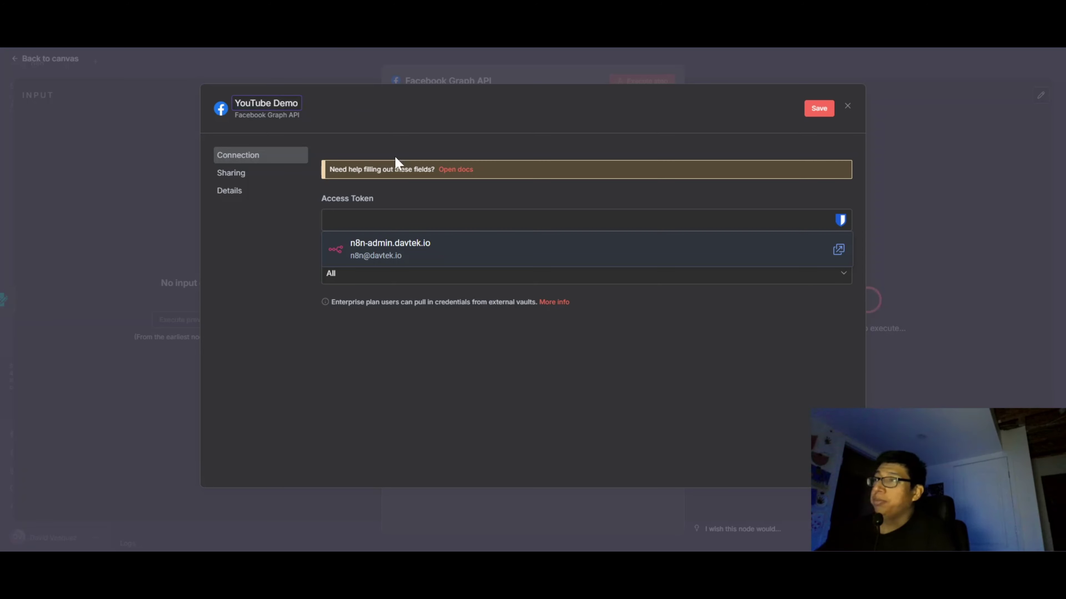
pyautogui.click(397, 385)
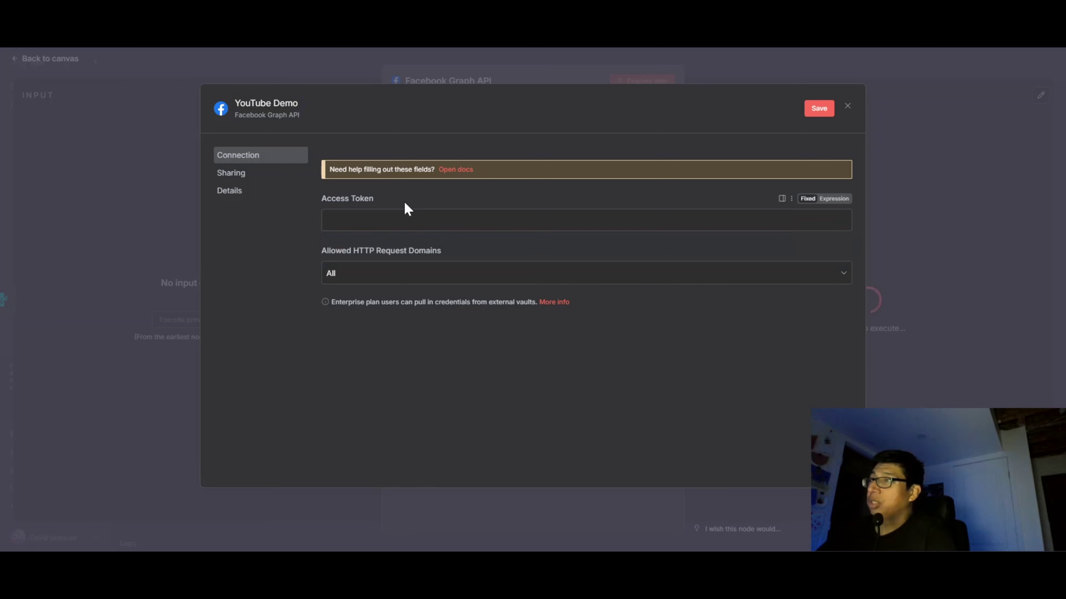
# Paste the generated access token into the credential, save it with all HTTP request domains allowed, and close the dialog.
pyautogui.rightClick(397, 222)
pyautogui.click(456, 371)
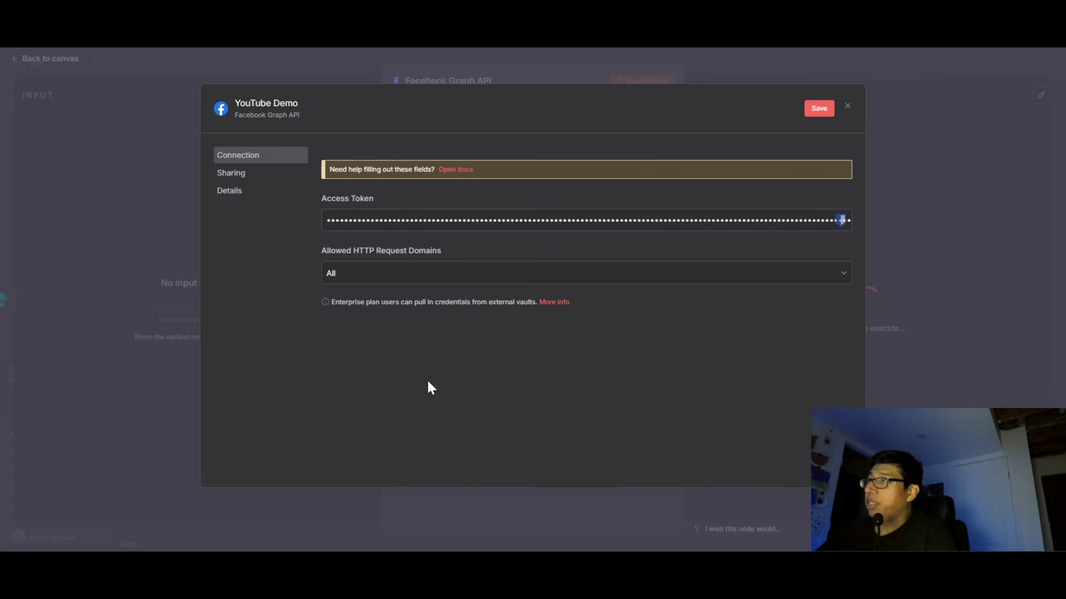
pyautogui.click(819, 110)
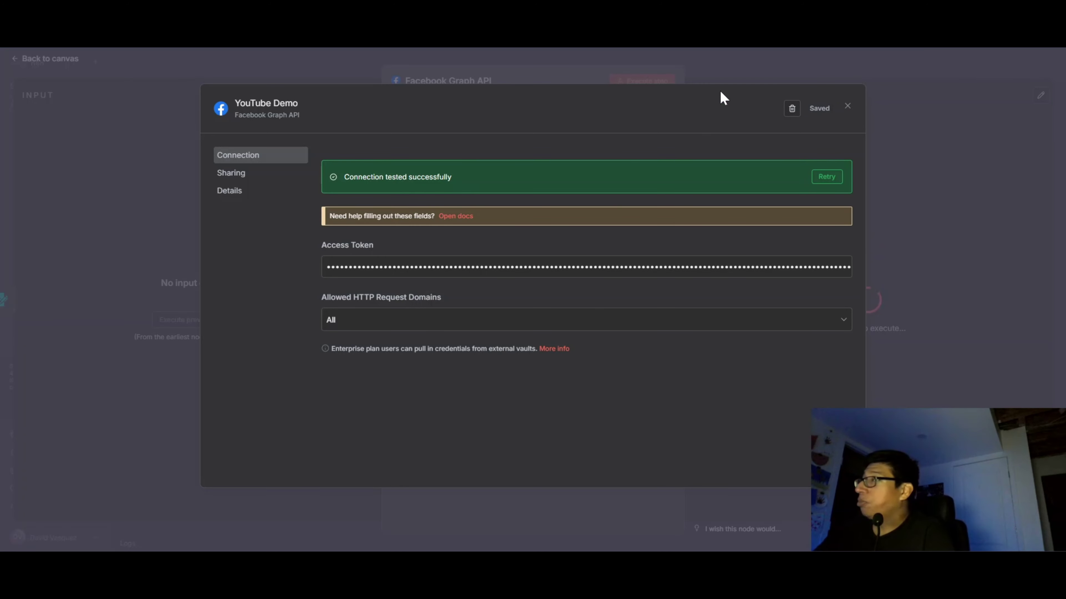
pyautogui.click(848, 110)
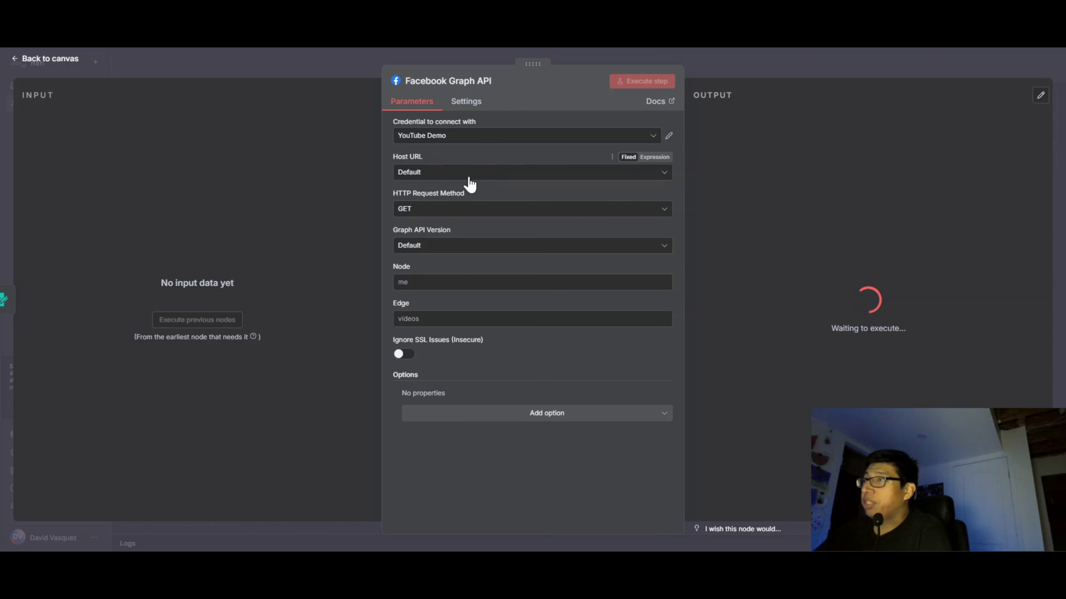
# Set the Facebook Graph API node's request method to POST, its Graph API version to v23.0 and its edge to media.
pyautogui.click(431, 210)
pyautogui.click(420, 255)
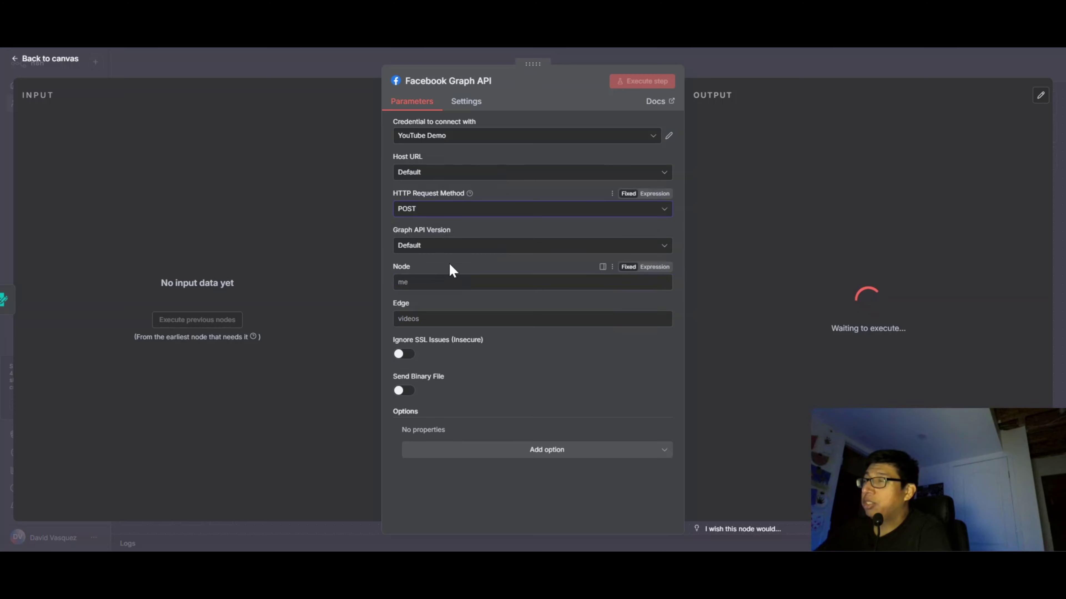
pyautogui.click(449, 248)
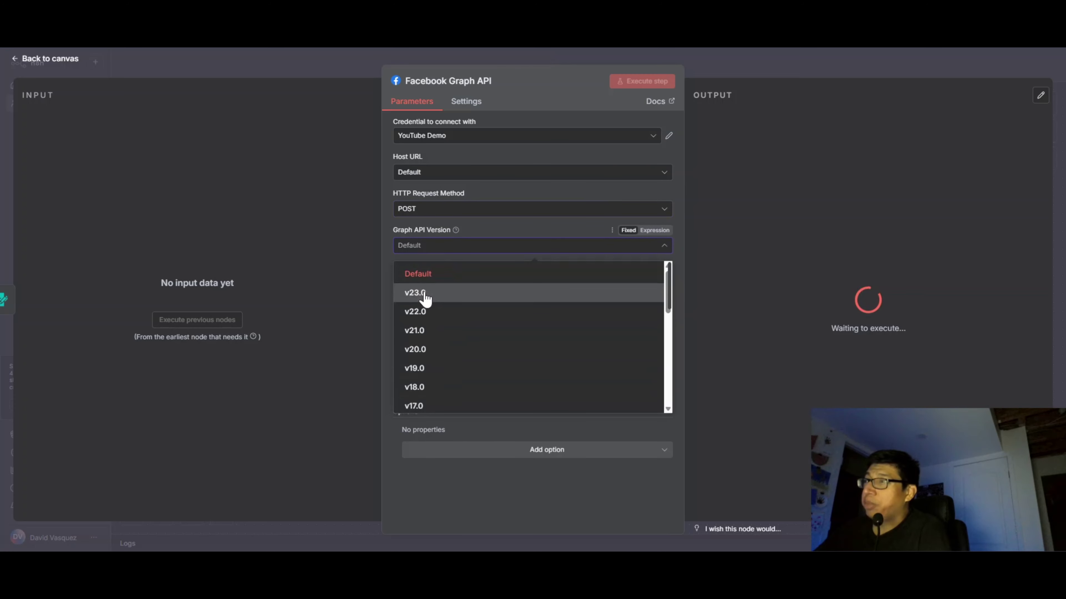
pyautogui.click(425, 295)
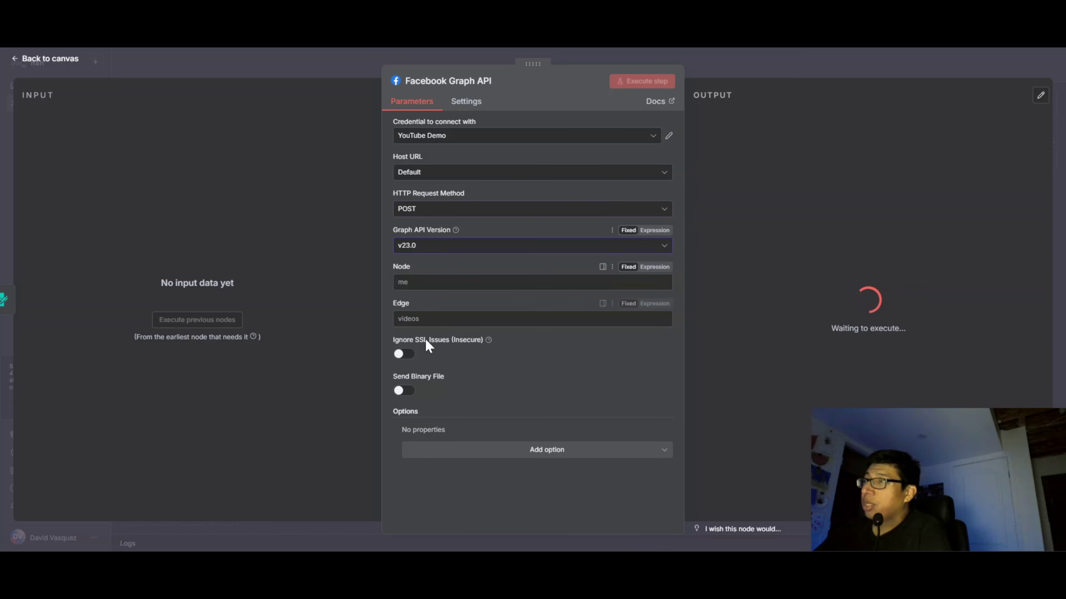
pyautogui.click(386, 295)
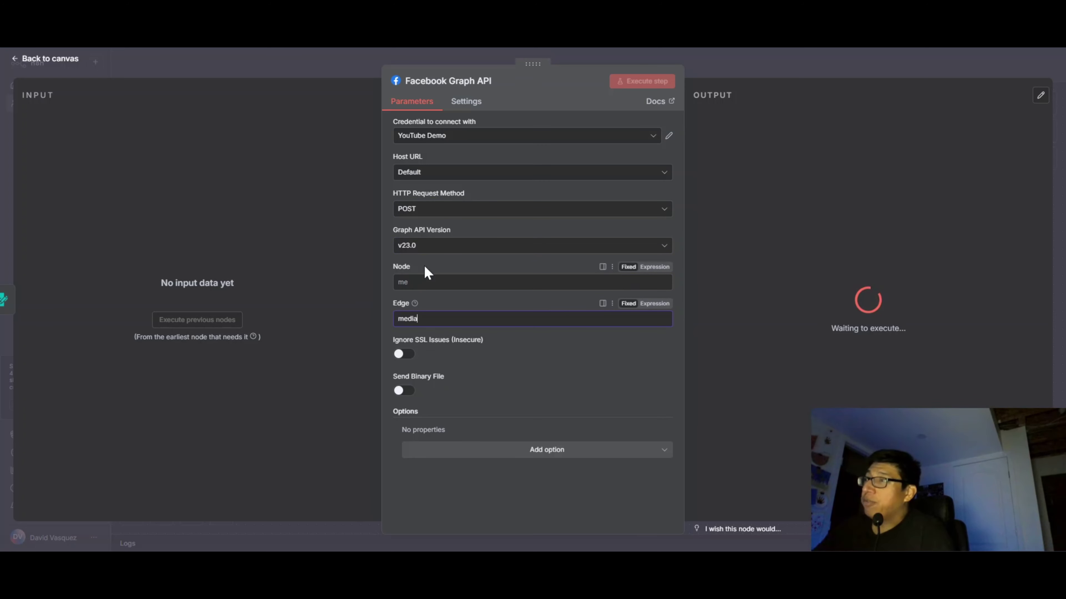
# Copy the Instagram account's ID from the Instagram accounts settings in the Meta business portfolio for the node's Node field.
pyautogui.click(422, 282)
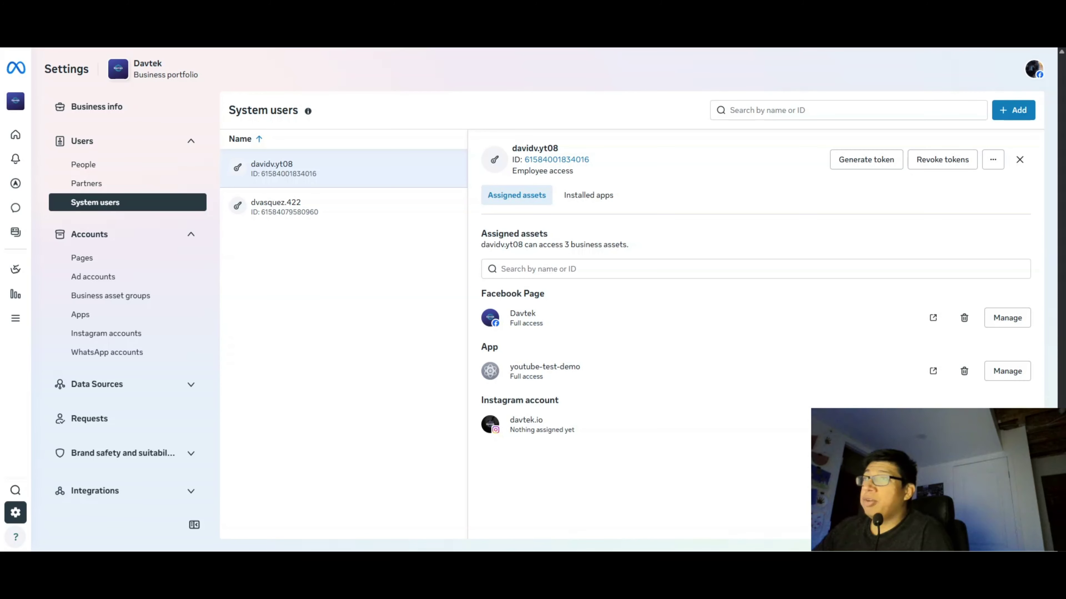
pyautogui.click(95, 338)
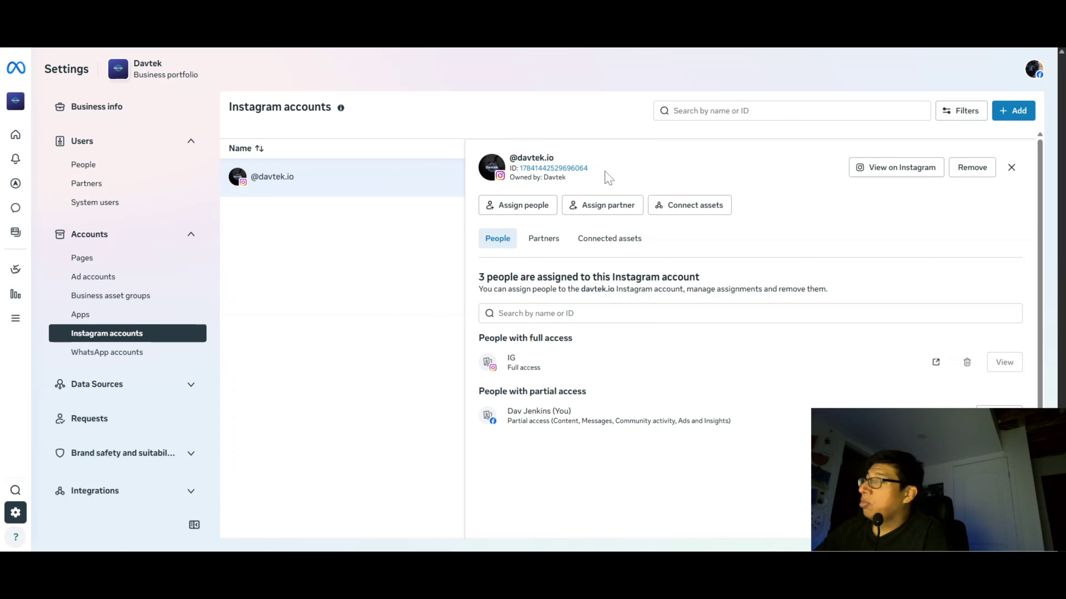
pyautogui.moveTo(588, 169); pyautogui.dragTo(529, 168)
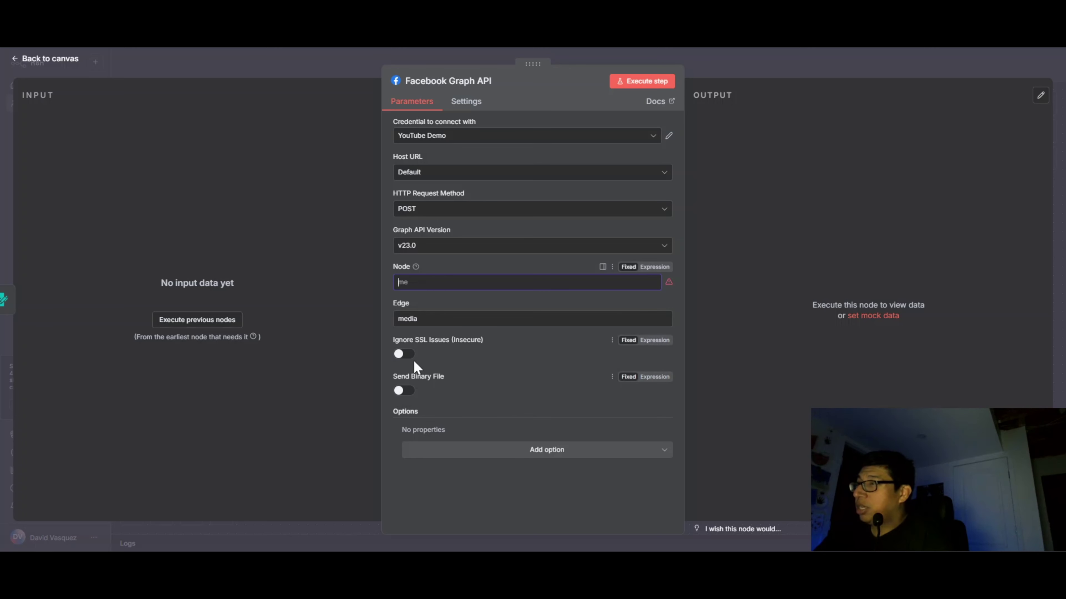
# Add two query parameters named image_url and caption, and enter the copied Instagram account ID as the Node.
pyautogui.click(548, 458)
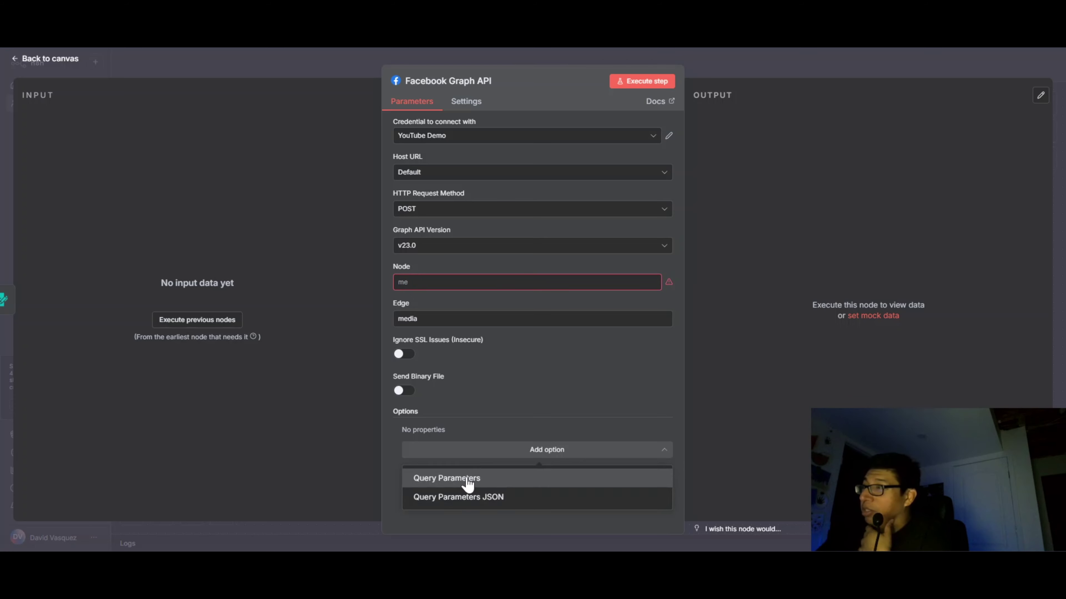
pyautogui.click(467, 484)
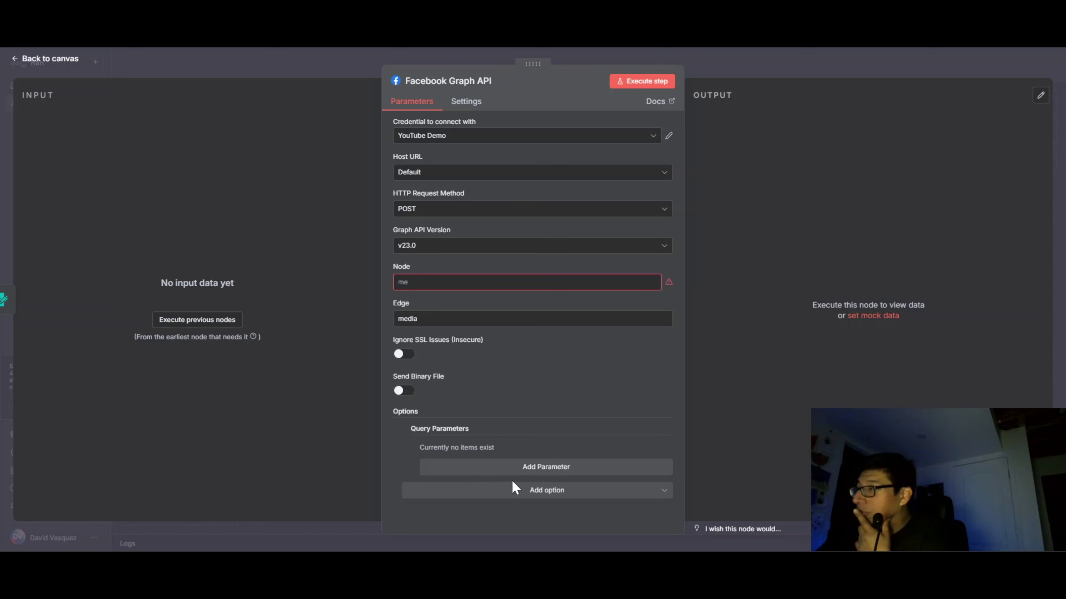
pyautogui.click(533, 472)
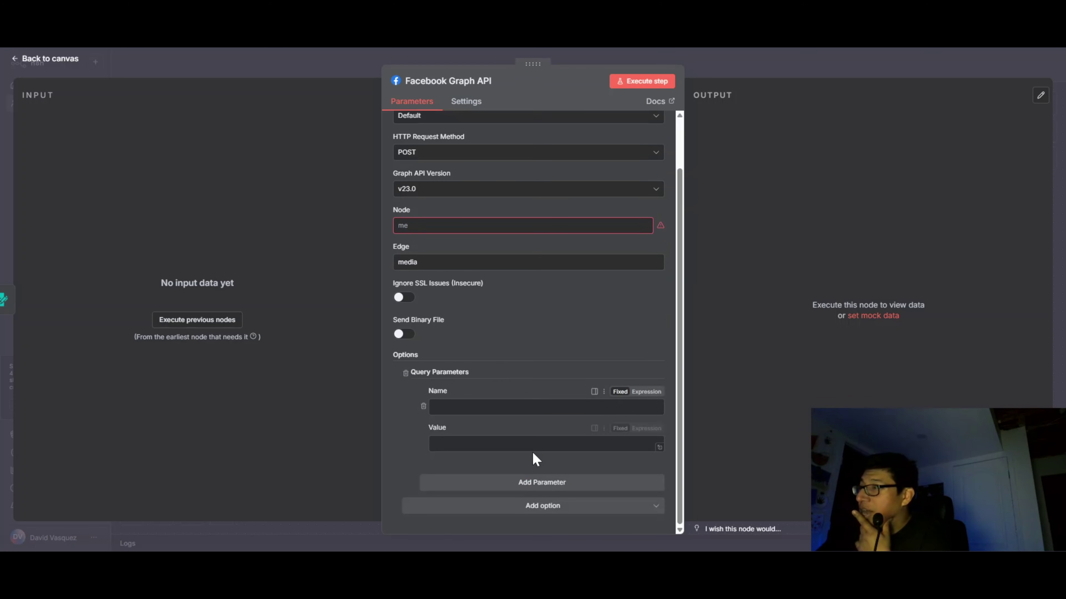
pyautogui.click(526, 481)
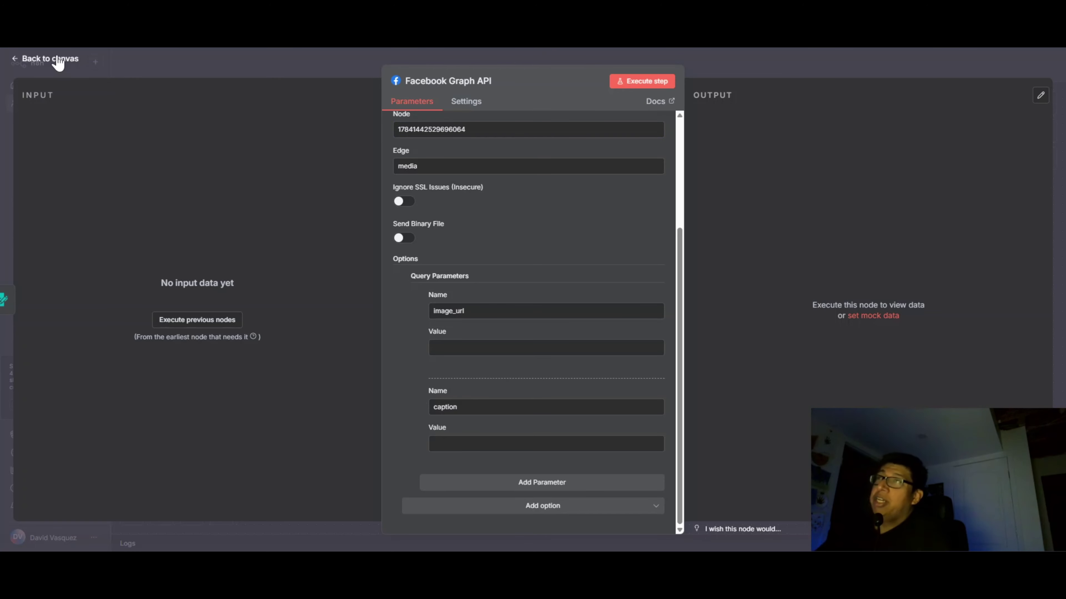
# Start a workflow test, stop it from the form submission trigger, and execute only that trigger to open its test form.
pyautogui.click(58, 64)
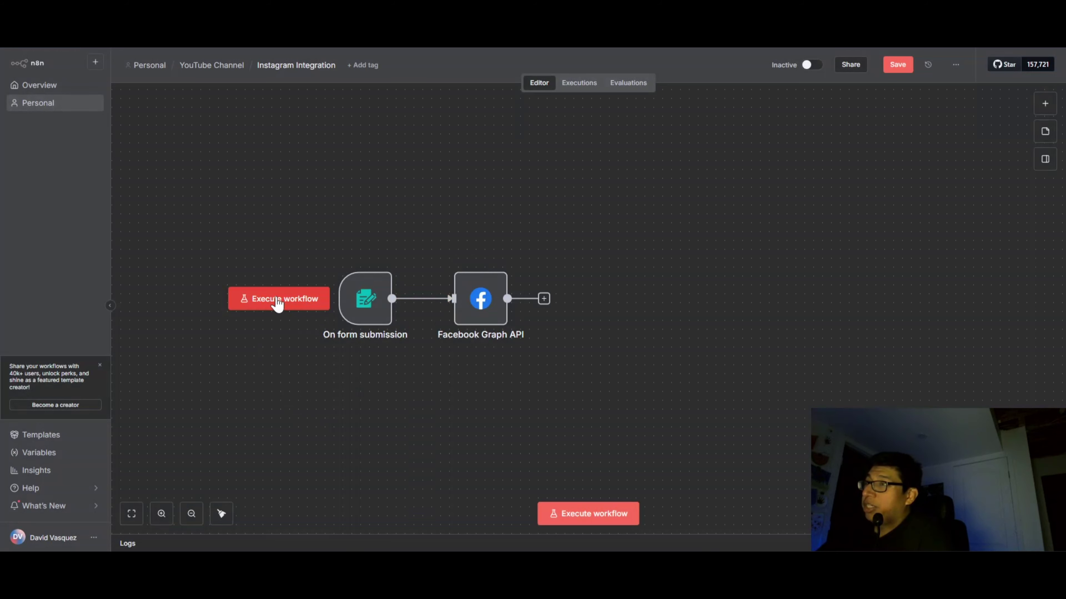
pyautogui.click(278, 304)
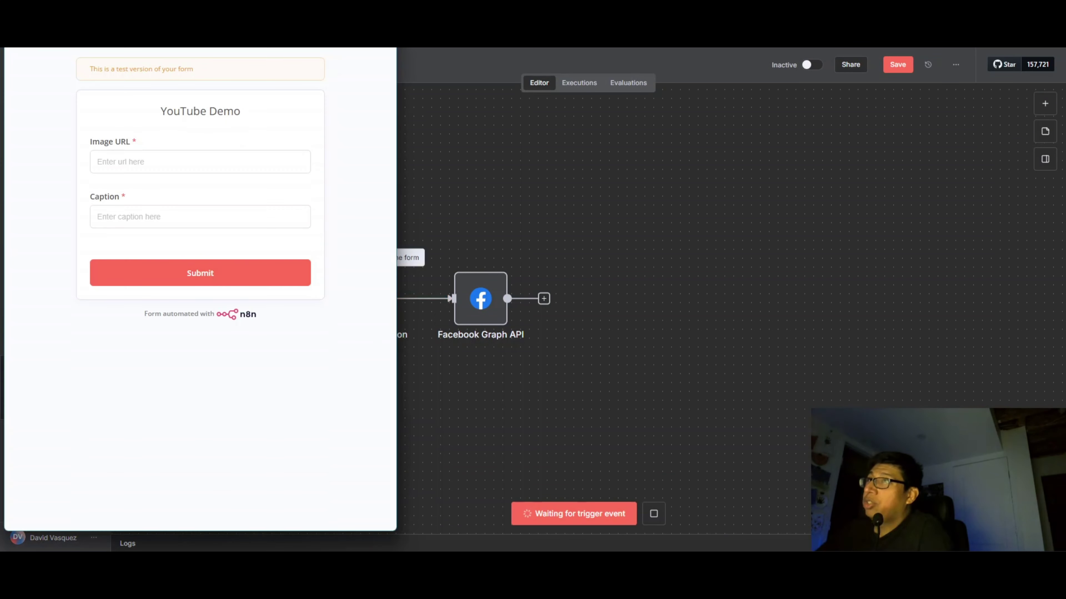
pyautogui.click(416, 356)
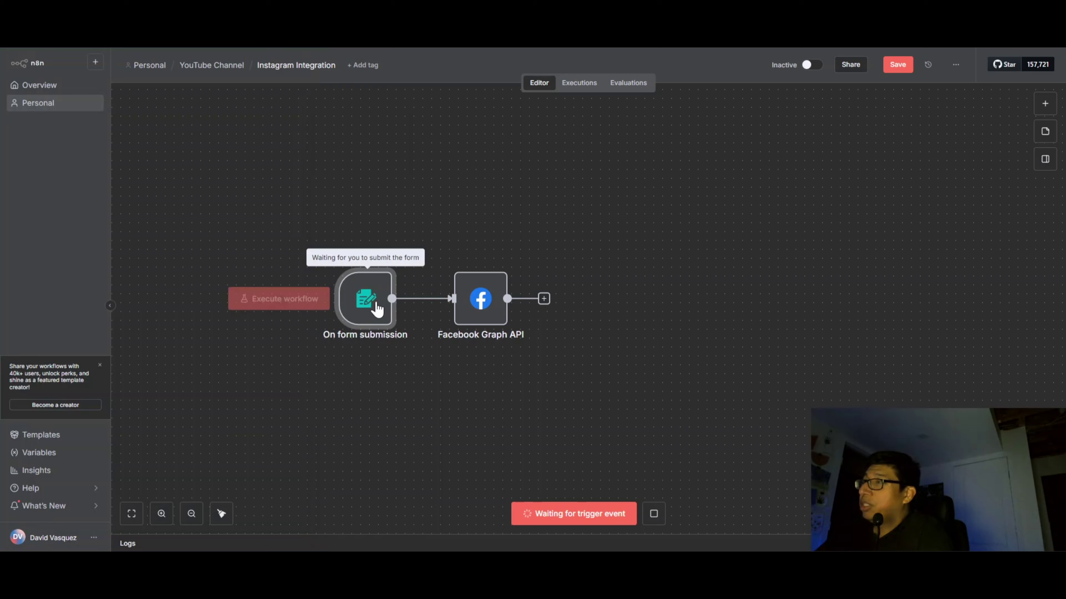
pyautogui.doubleClick(374, 306)
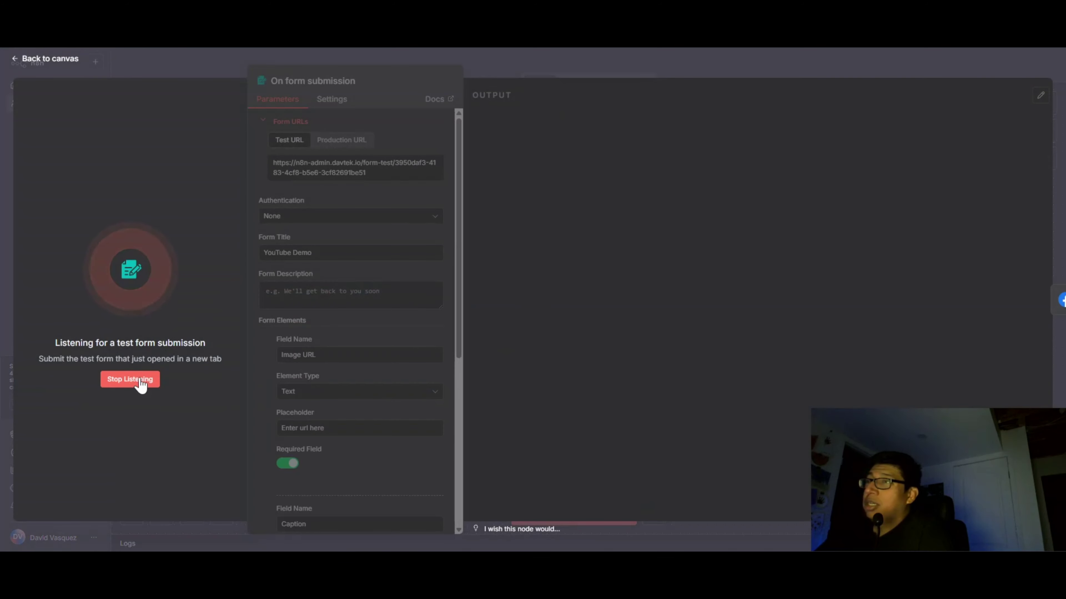
pyautogui.click(140, 381)
pyautogui.click(439, 84)
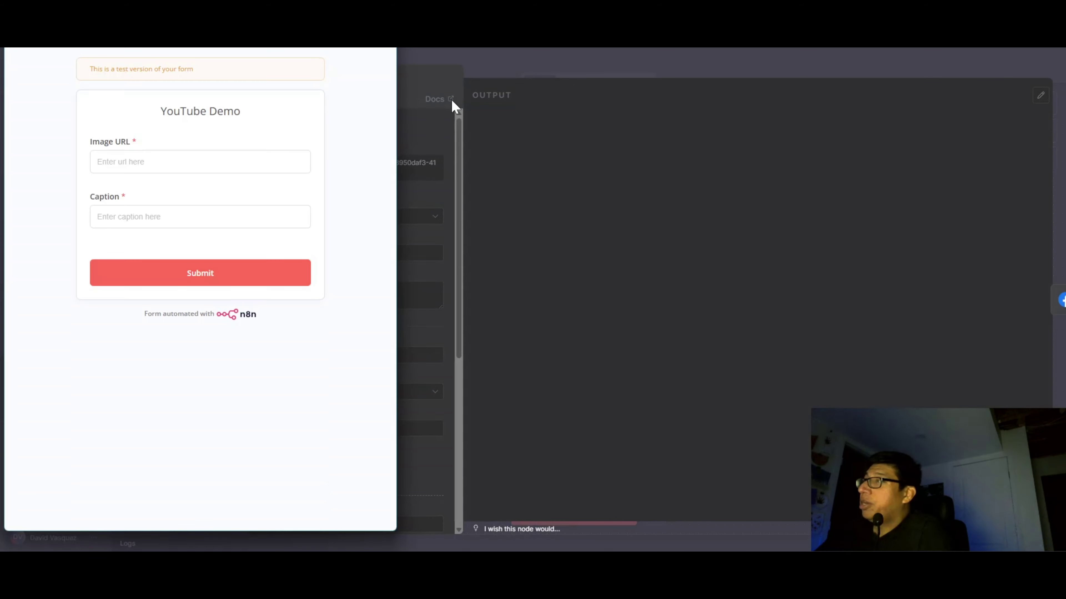
# Submit the test form with the copied Unsplash image URL and the caption "This is a test", and return to the canvas.
pyautogui.click(272, 112)
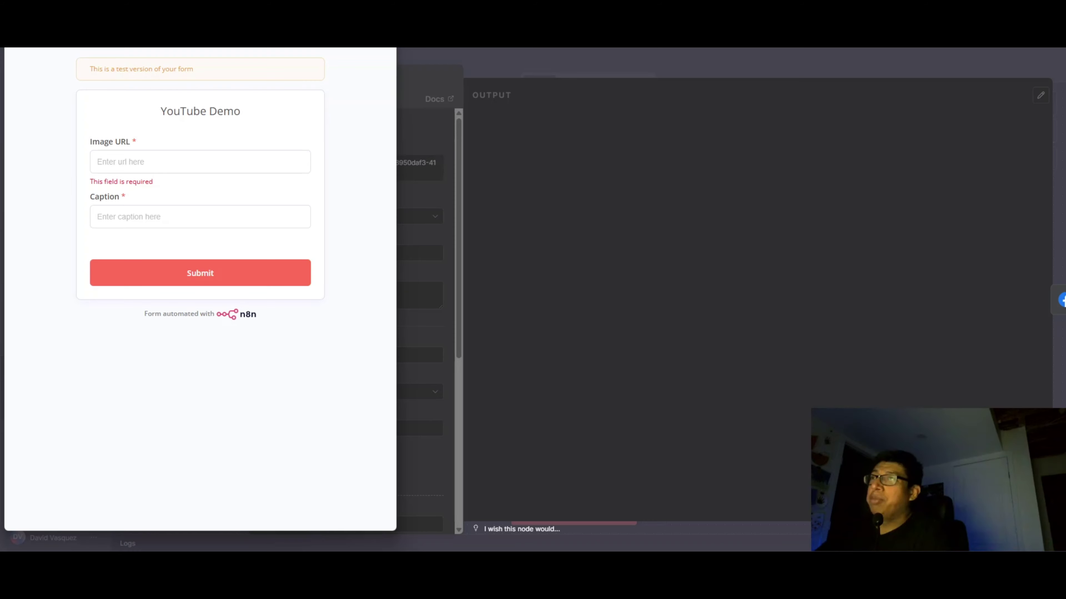
pyautogui.click(138, 124)
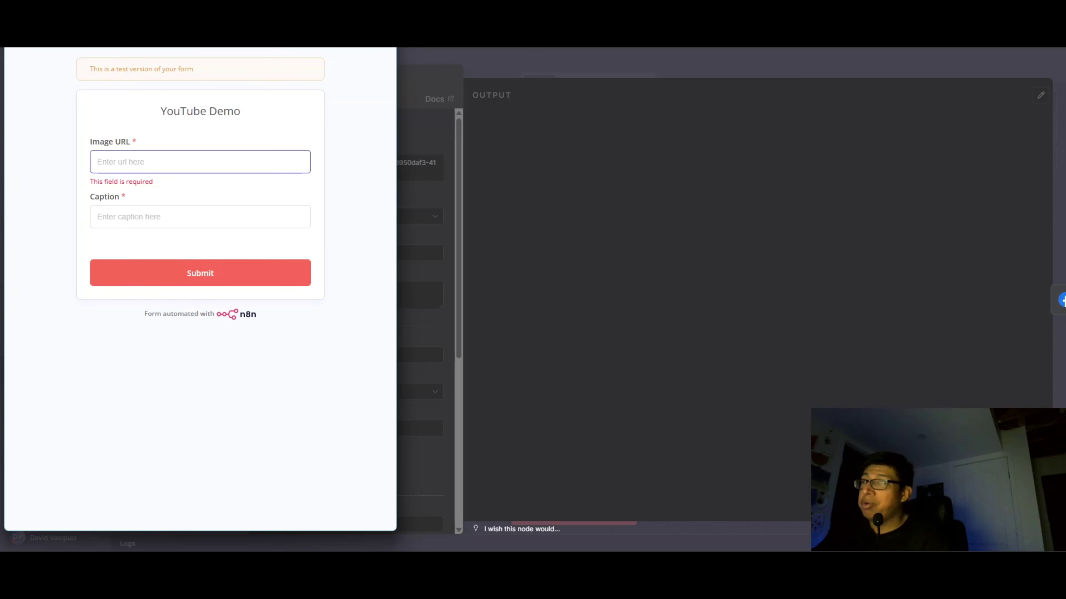
pyautogui.hotkey('ctrl', 'v')
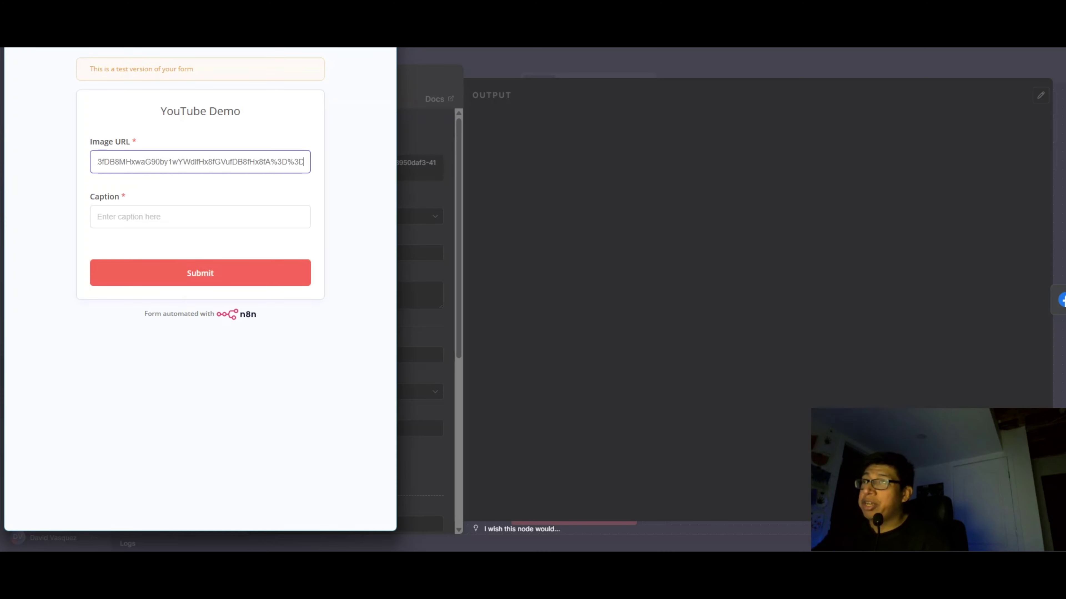
pyautogui.press('Tab')
pyautogui.write('This is')
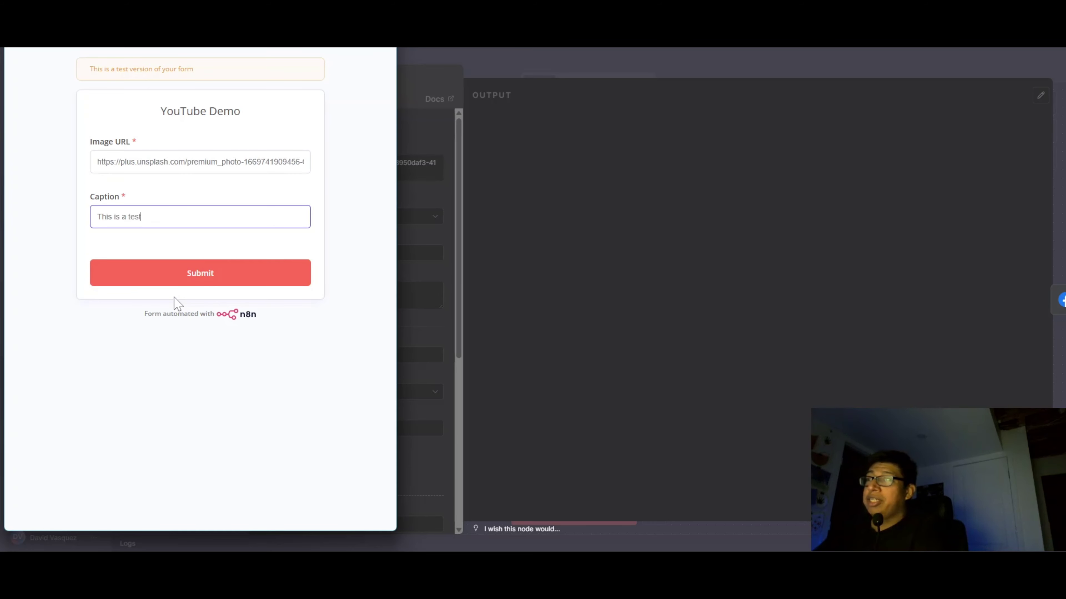
pyautogui.click(196, 277)
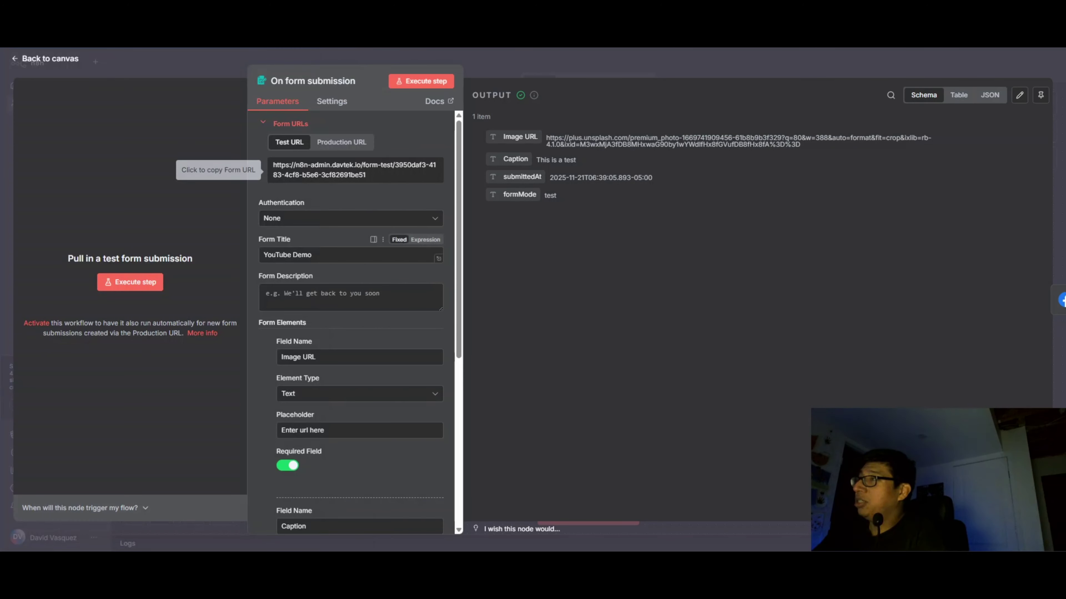
pyautogui.click(49, 59)
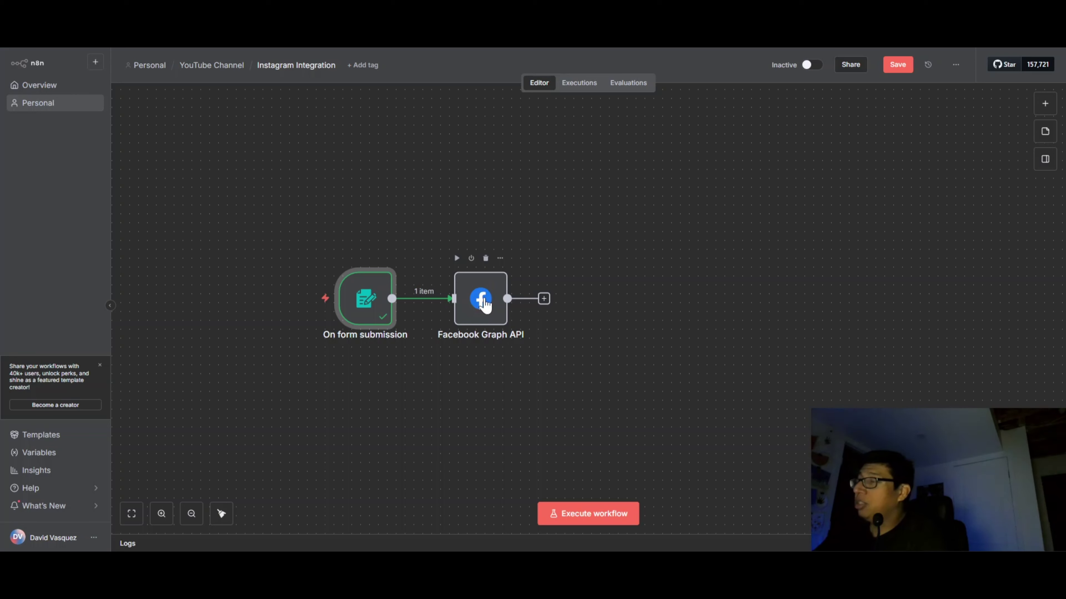
# Map the form's Image URL and Caption fields to the image_url and caption values in the Facebook Graph API node and execute it.
pyautogui.doubleClick(485, 306)
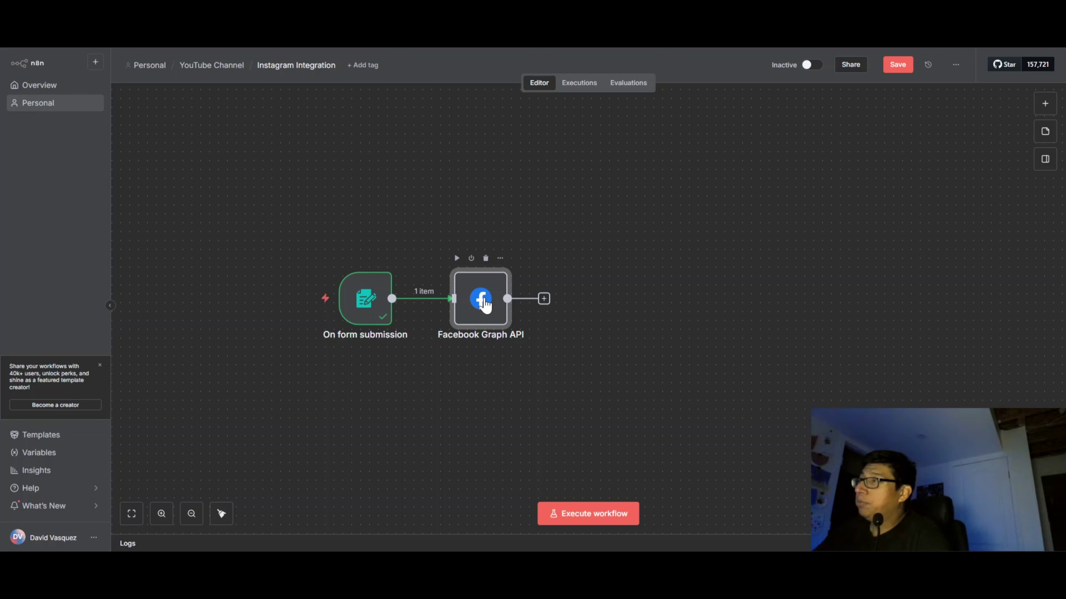
pyautogui.scroll(-4, 654, 426)
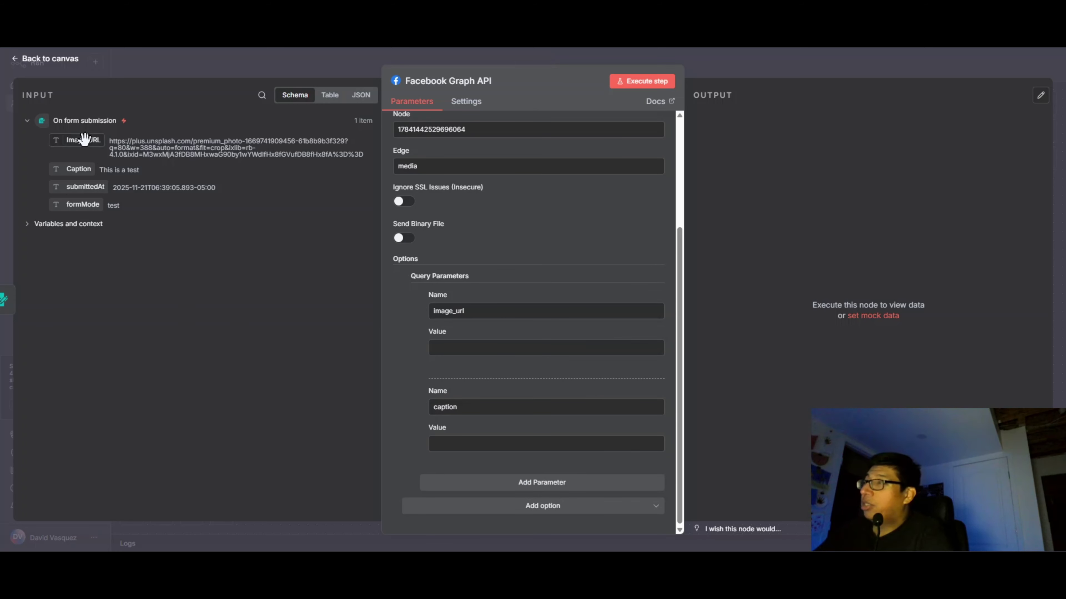
pyautogui.moveTo(84, 139); pyautogui.dragTo(466, 348)
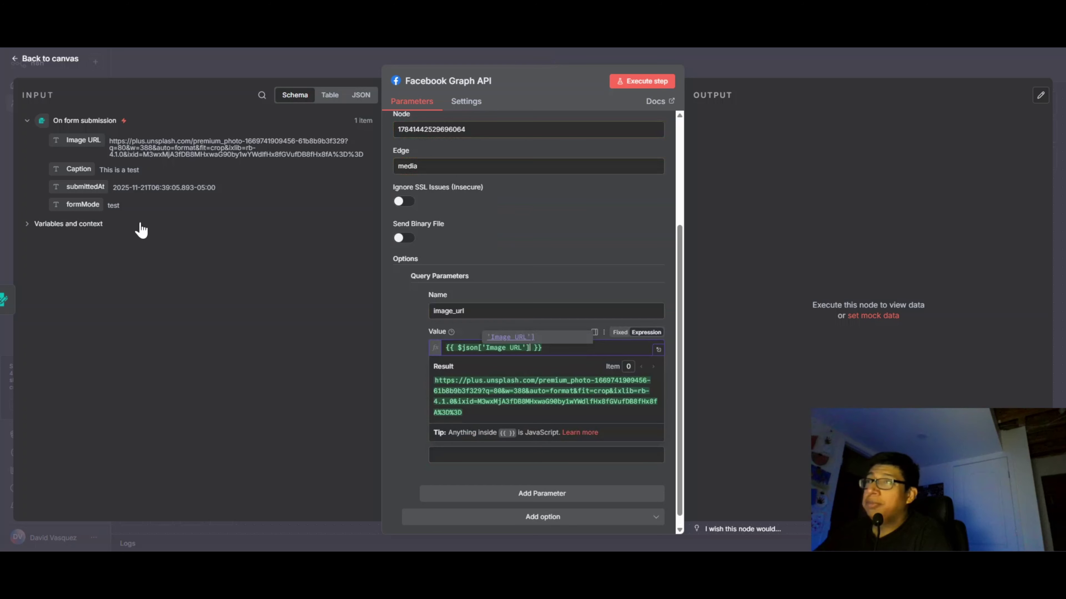
pyautogui.click(241, 351)
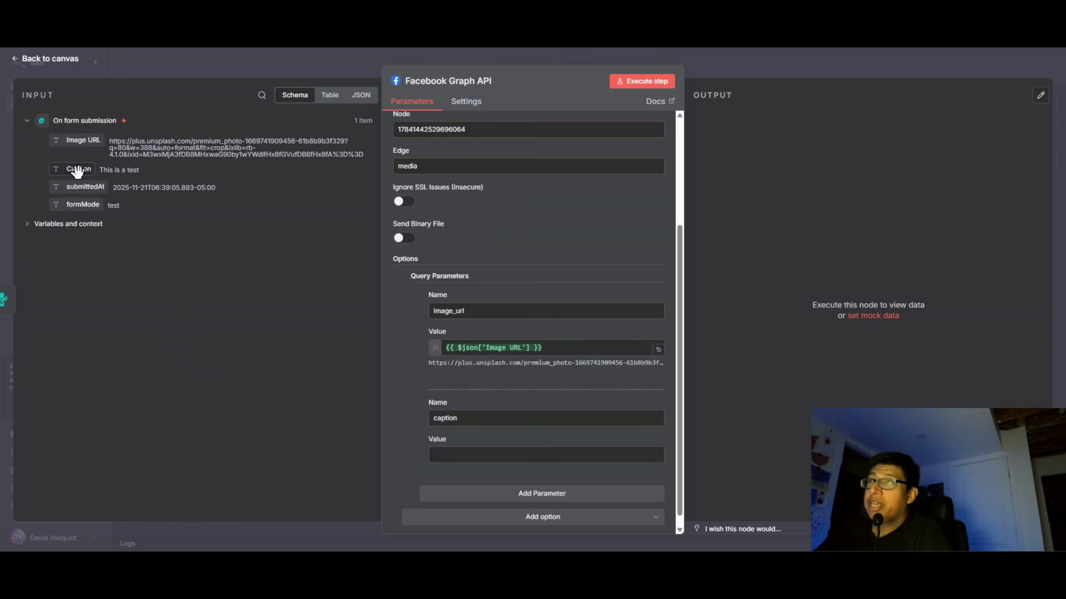
pyautogui.moveTo(79, 170); pyautogui.dragTo(484, 465)
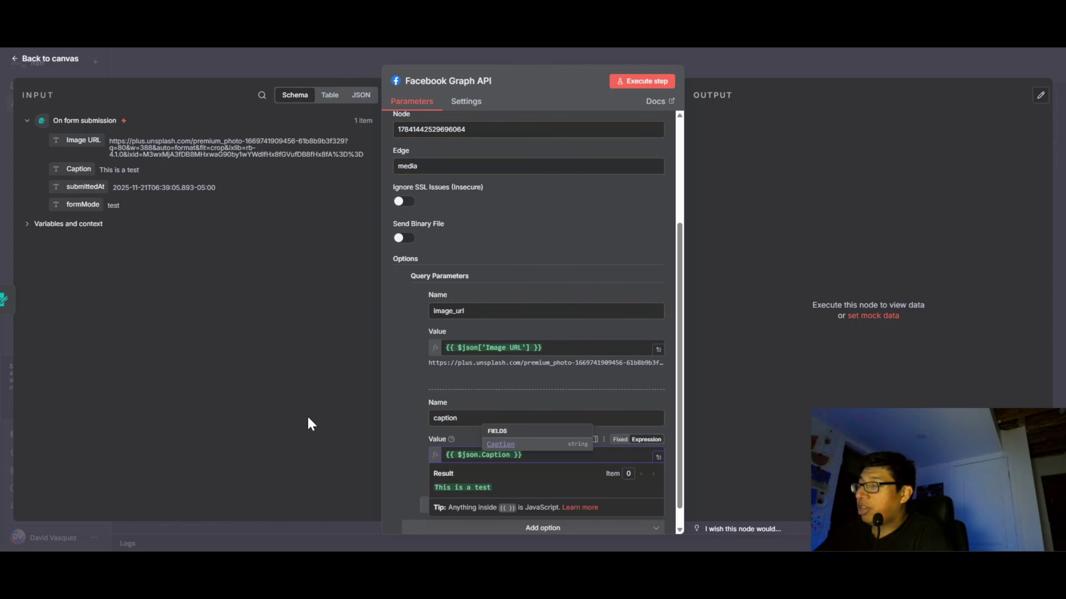
pyautogui.click(279, 406)
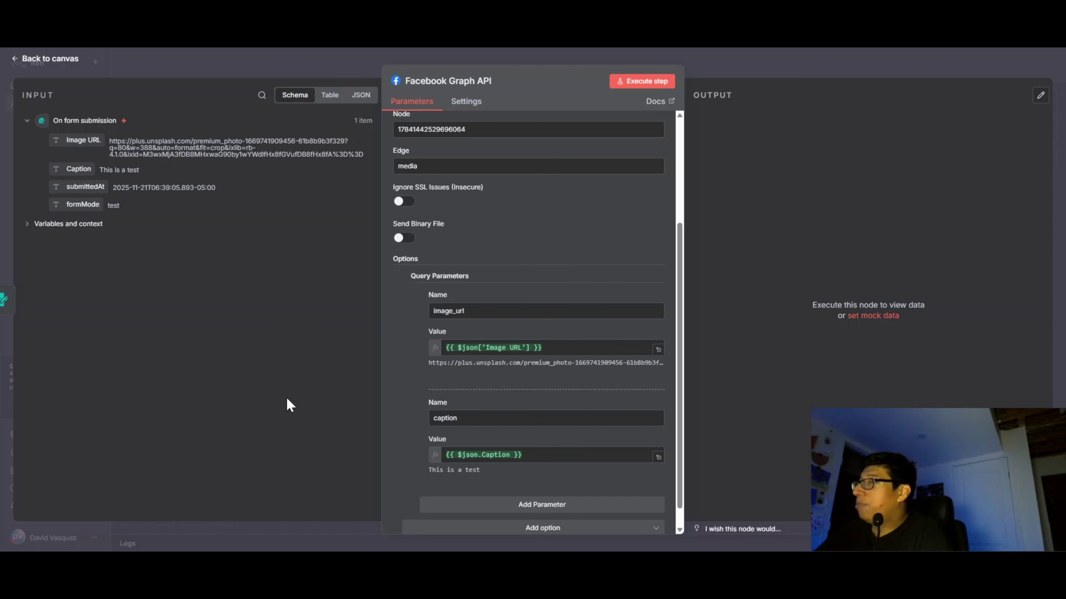
pyautogui.click(636, 85)
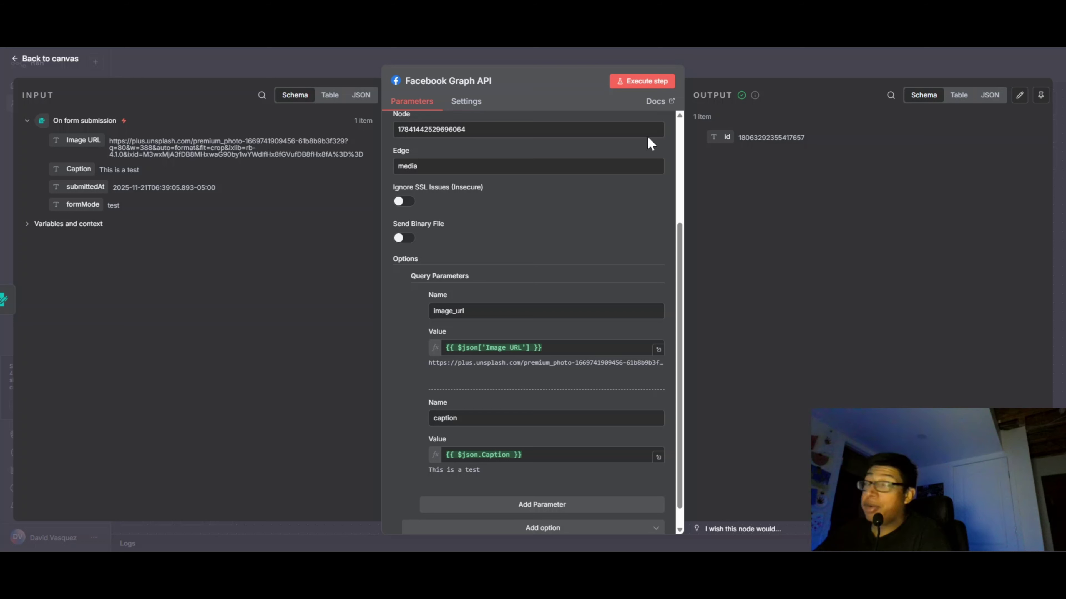
# Rename the Facebook Graph API node to Create Container ID and return to the canvas.
pyautogui.click(449, 81)
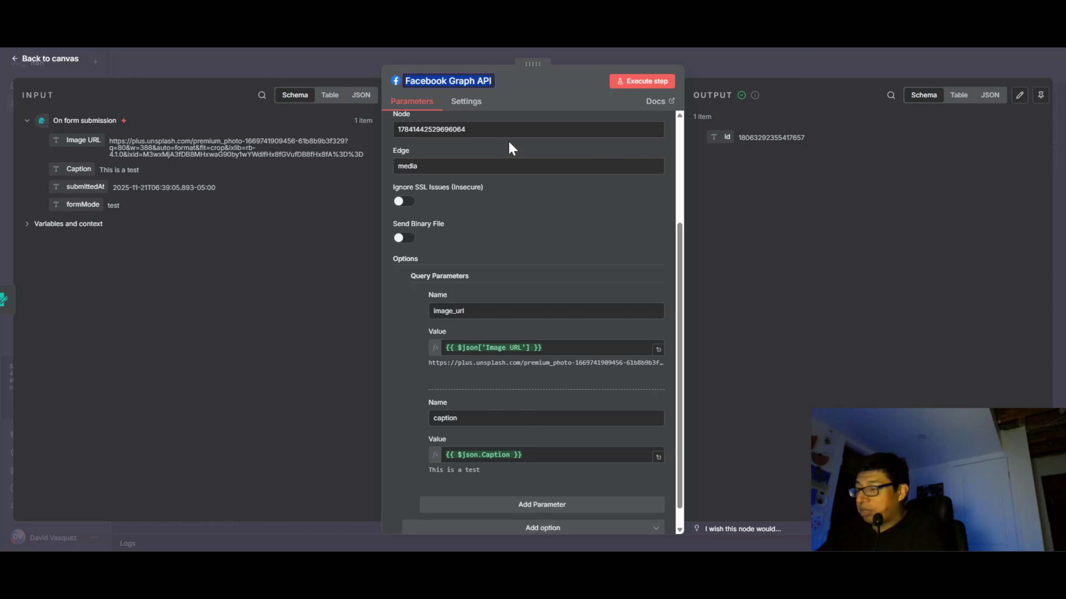
pyautogui.write('Cr')
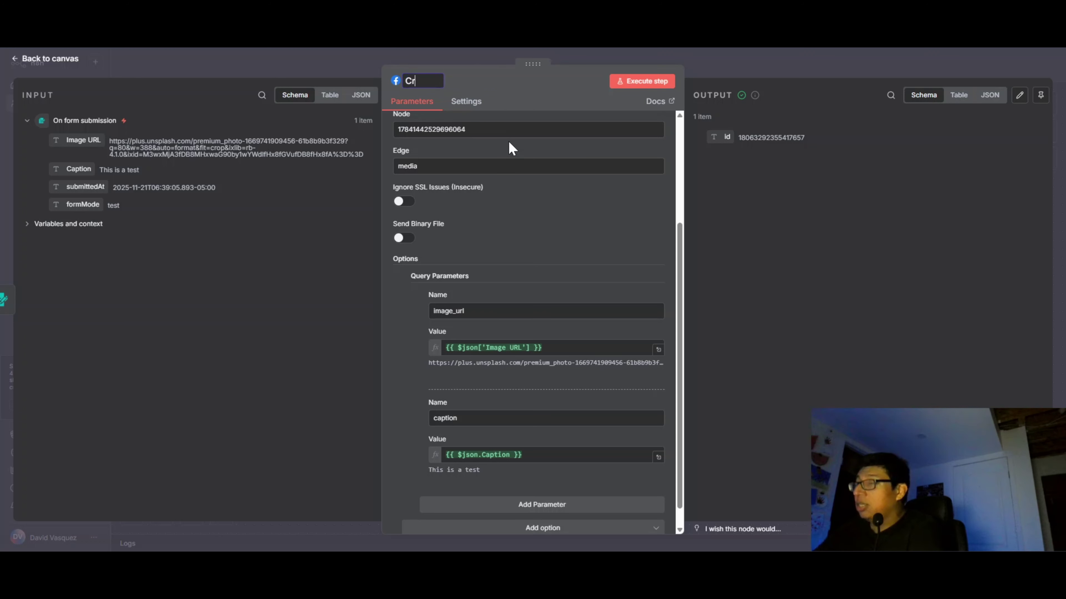
pyautogui.press('BackSpace')
pyautogui.press('BackSpace')
pyautogui.write('Create C')
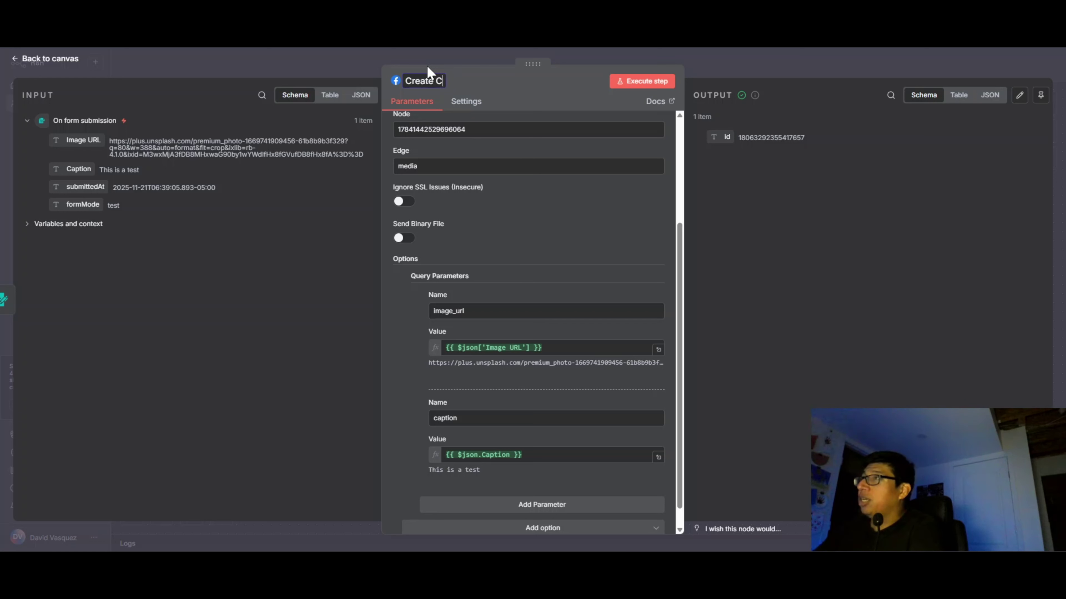
pyautogui.write('ontainer ID')
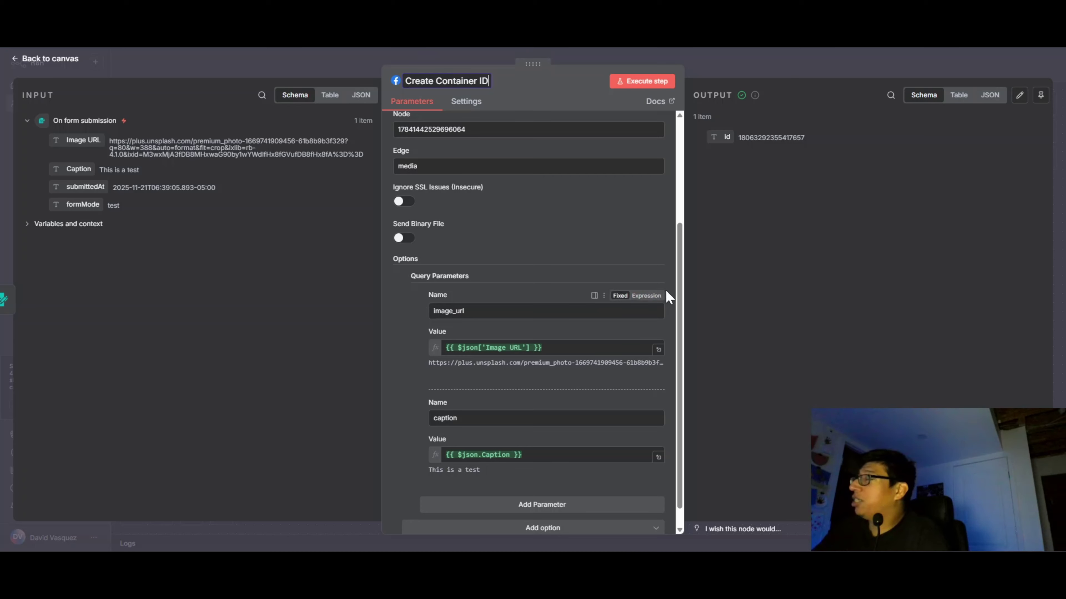
pyautogui.click(541, 77)
pyautogui.click(86, 59)
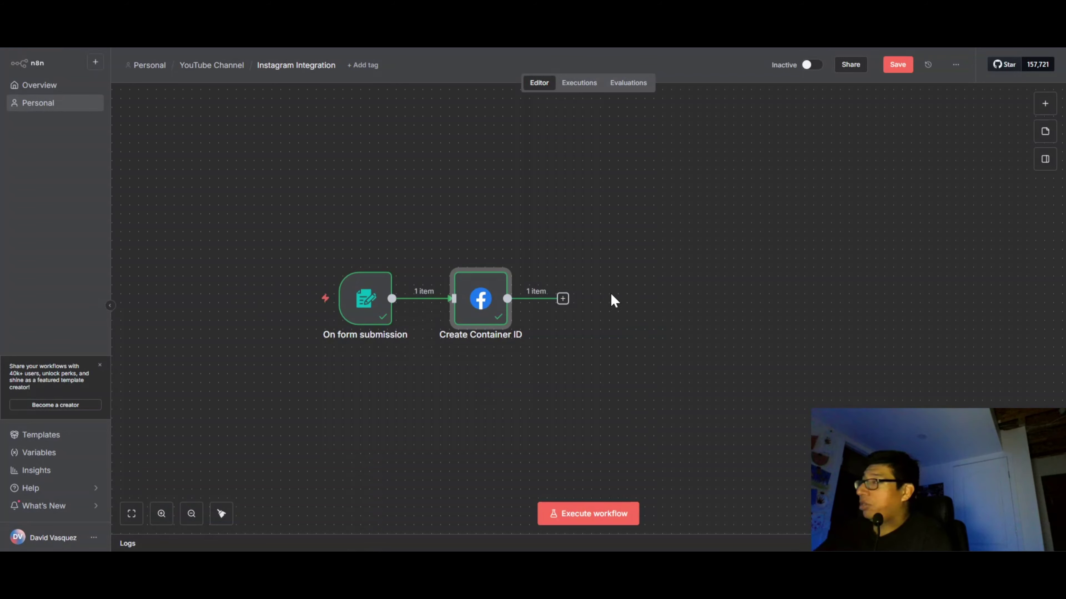
# Add a second Facebook Graph API node after the Create Container ID node.
pyautogui.click(563, 299)
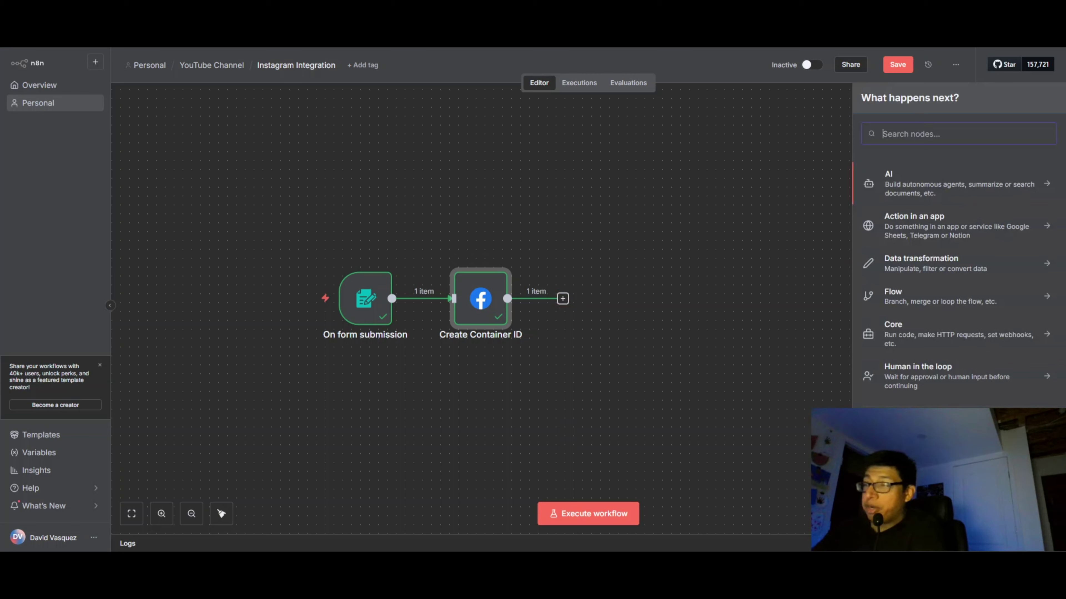
pyautogui.write('face')
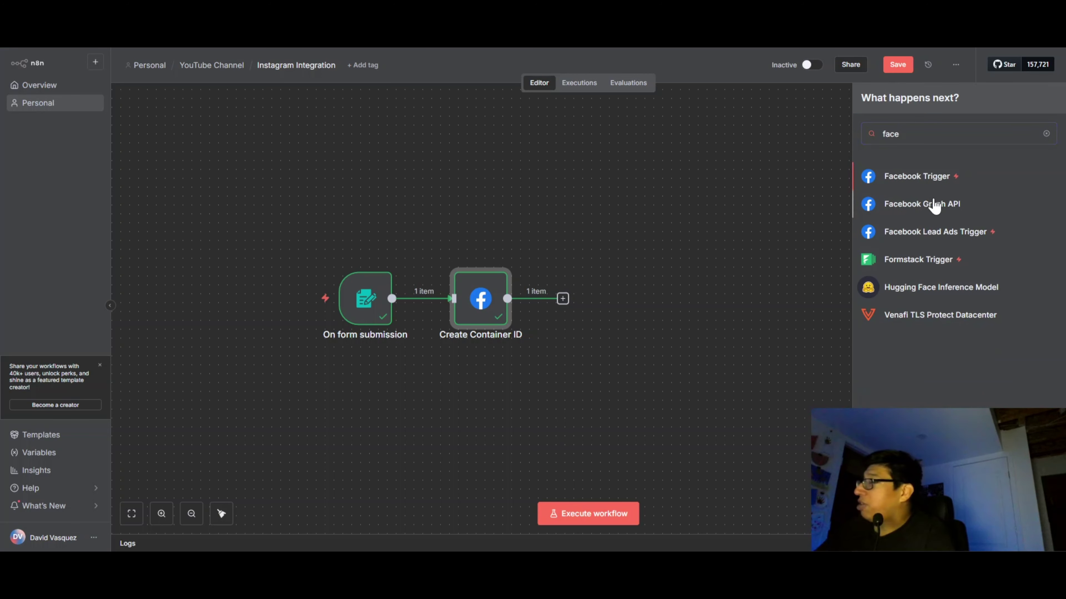
pyautogui.click(919, 205)
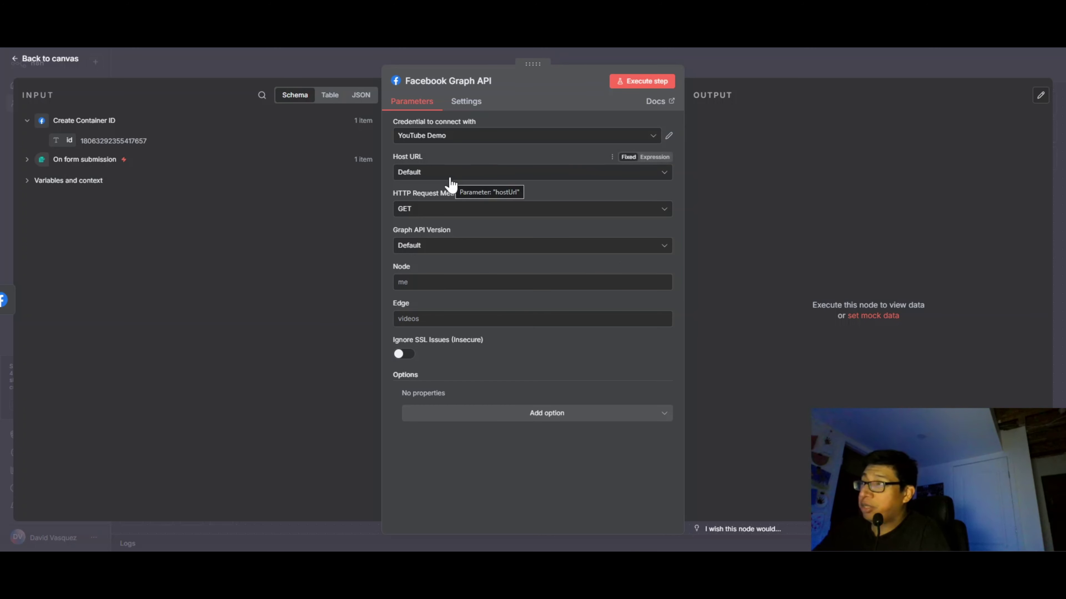
# Set the second Facebook Graph API node to a POST request with Graph API version v23.0 and the edge media_publish.
pyautogui.click(443, 212)
pyautogui.click(438, 262)
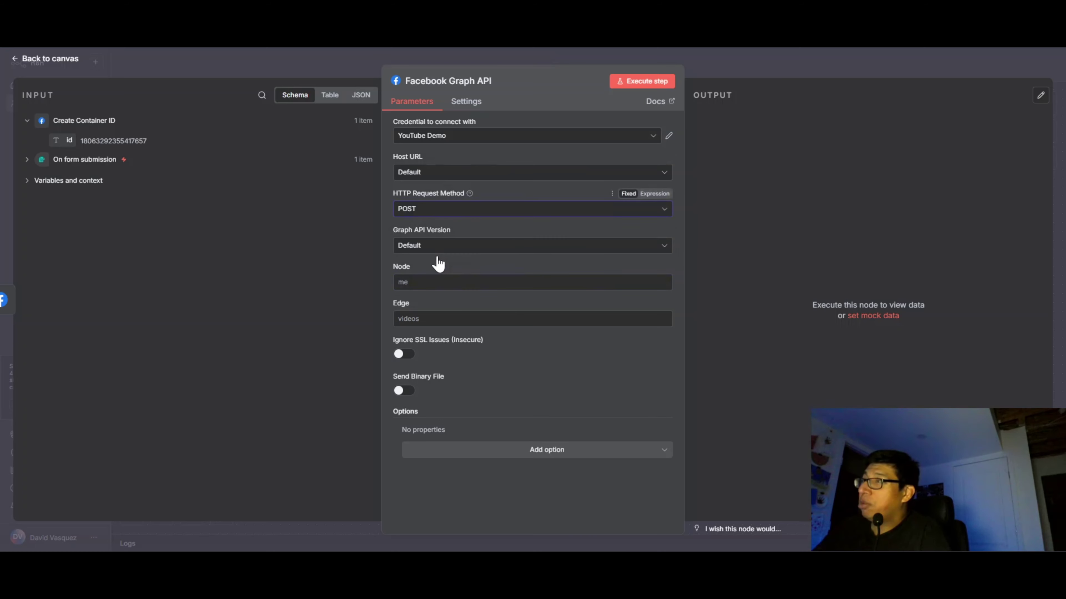
pyautogui.click(436, 248)
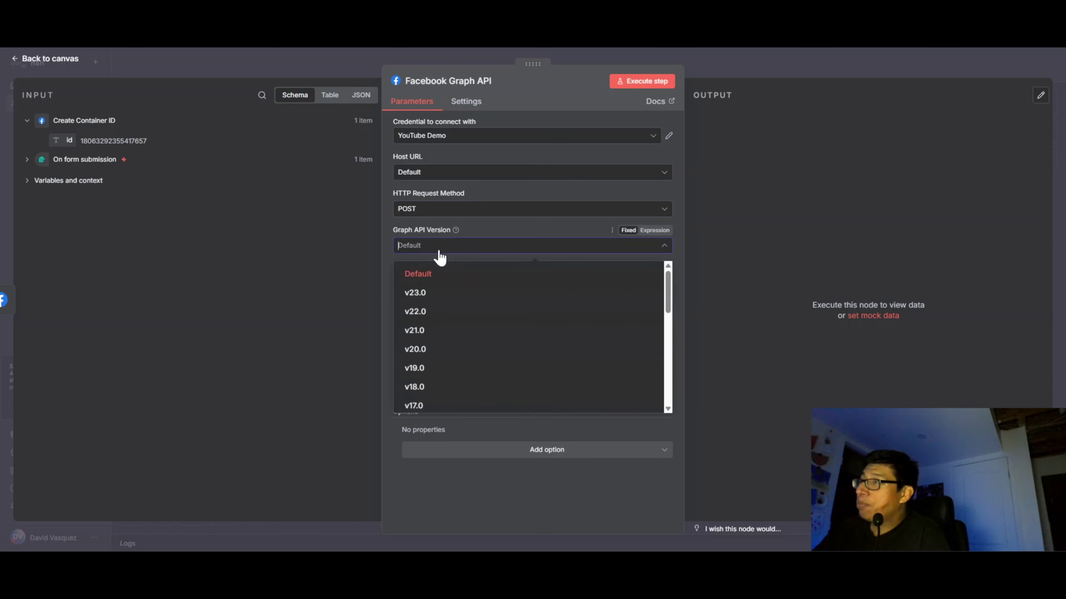
pyautogui.click(432, 293)
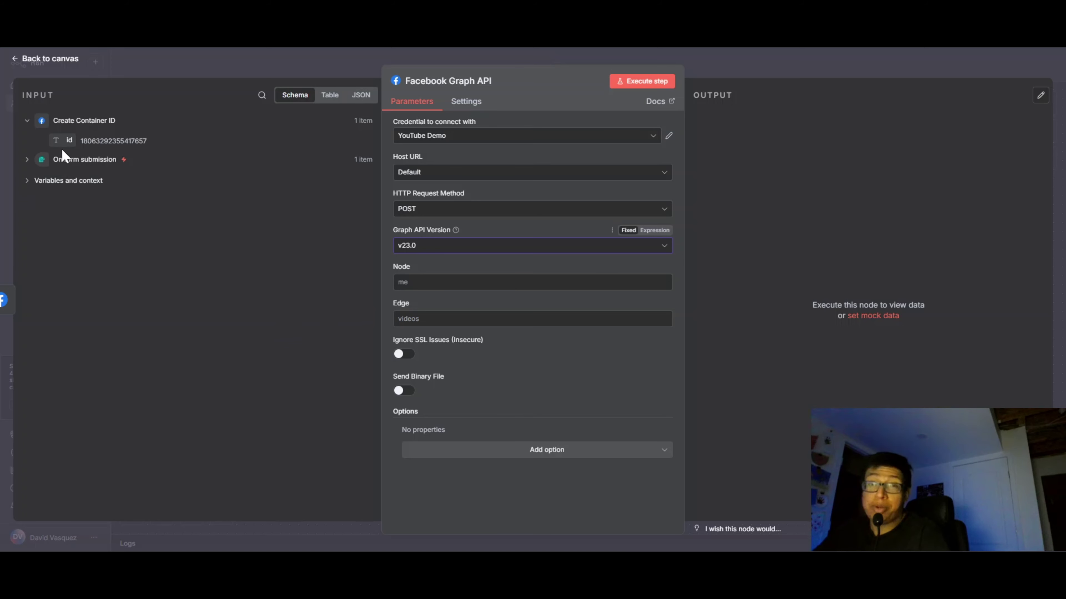
pyautogui.click(483, 320)
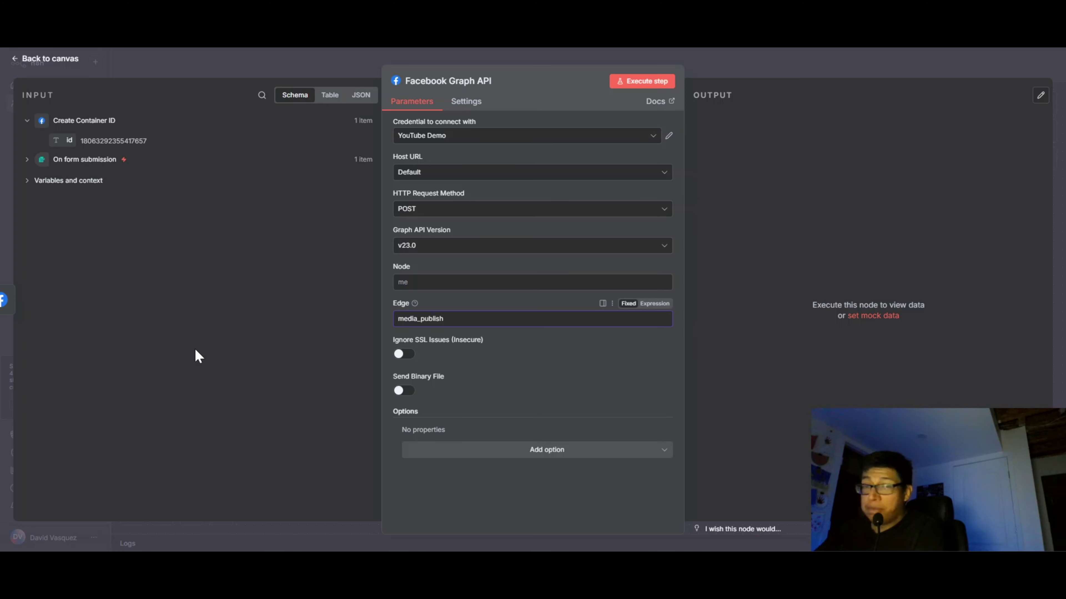
pyautogui.click(197, 356)
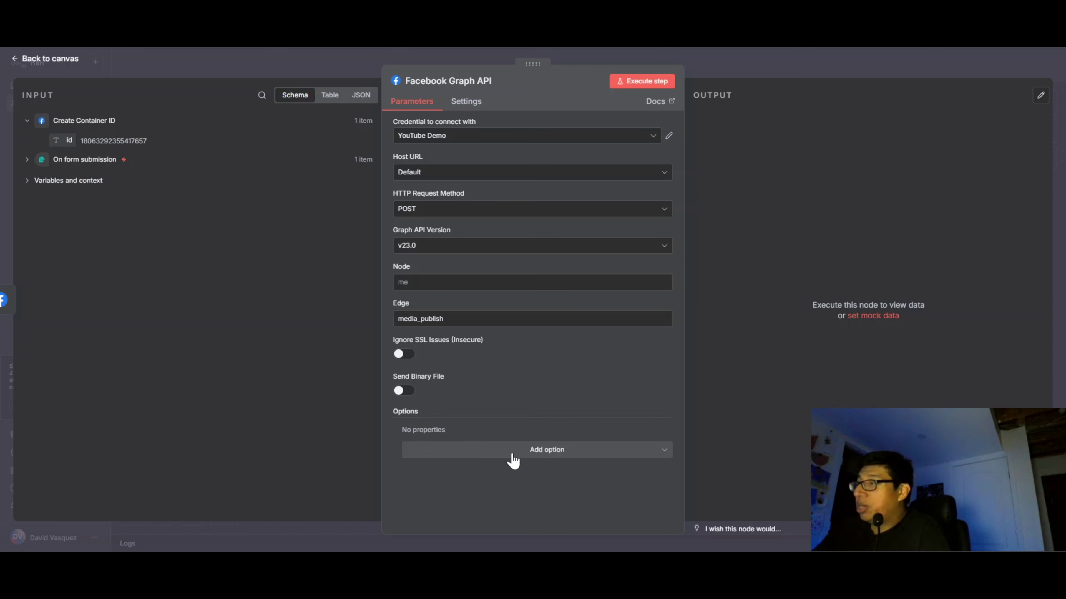
# Add the Query Parameters option to the Facebook Graph API node with three empty parameters.
pyautogui.click(522, 457)
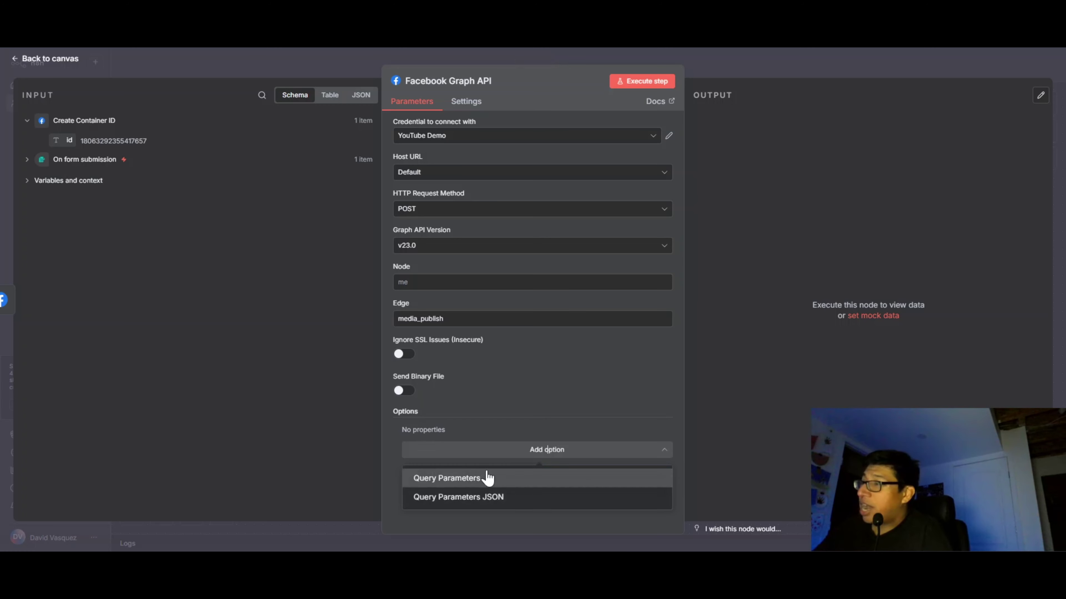
pyautogui.click(479, 476)
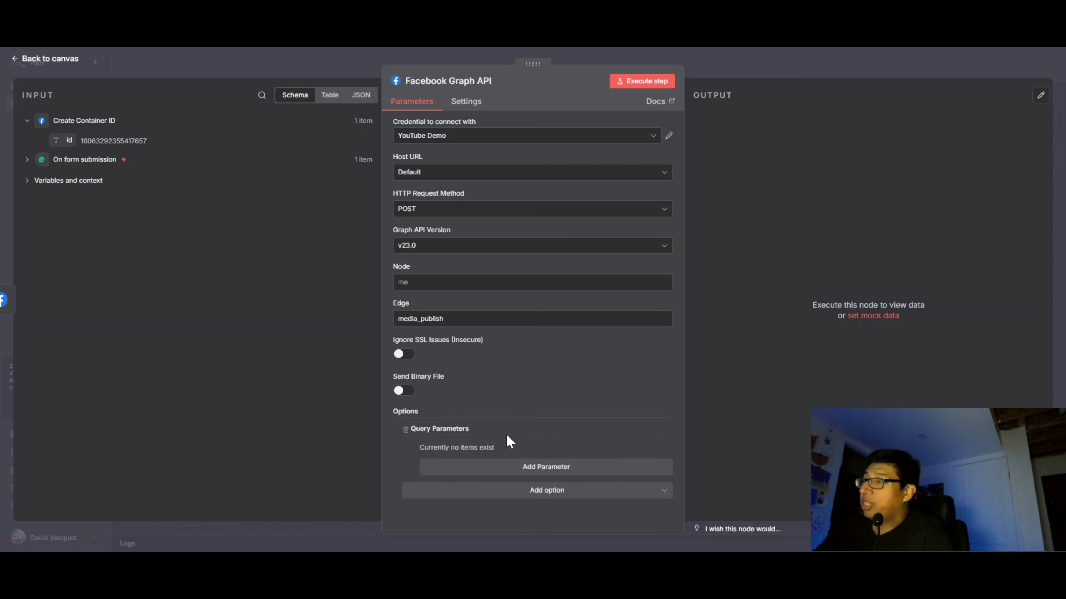
pyautogui.click(541, 469)
pyautogui.scroll(-1, 532, 465)
pyautogui.click(524, 484)
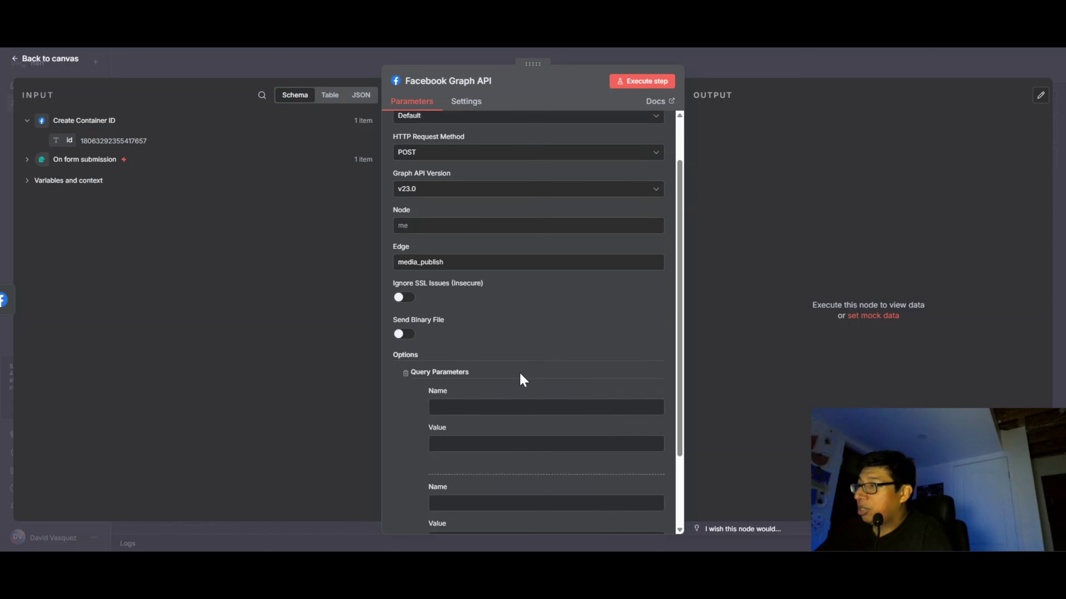
pyautogui.scroll(-2, 521, 374)
pyautogui.click(499, 481)
pyautogui.scroll(-2, 510, 366)
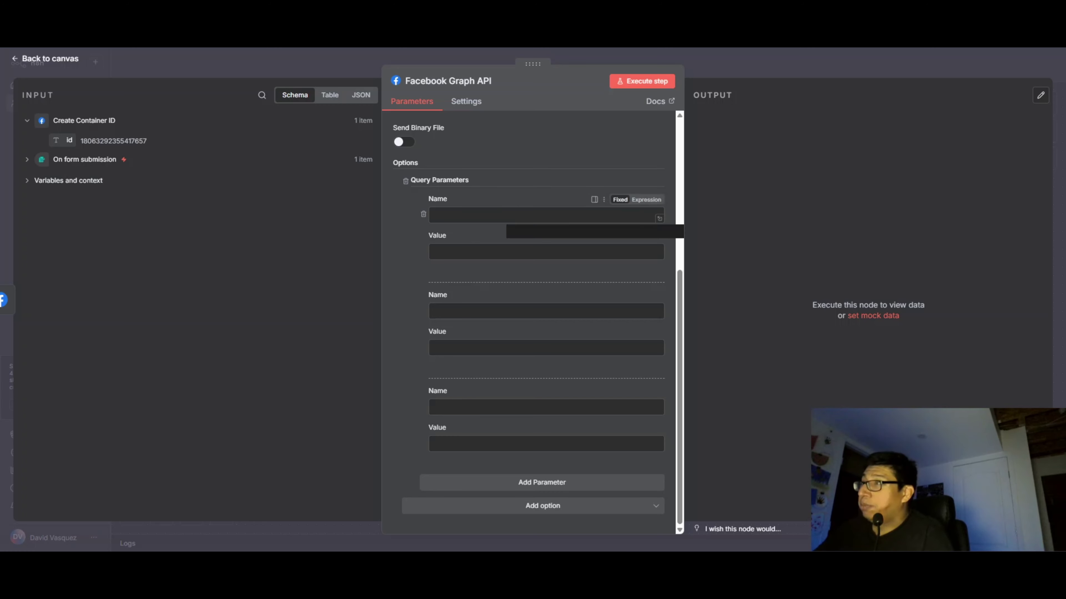
# Name the three query parameters creation_id, image_url and caption.
pyautogui.click(527, 214)
pyautogui.write('cr')
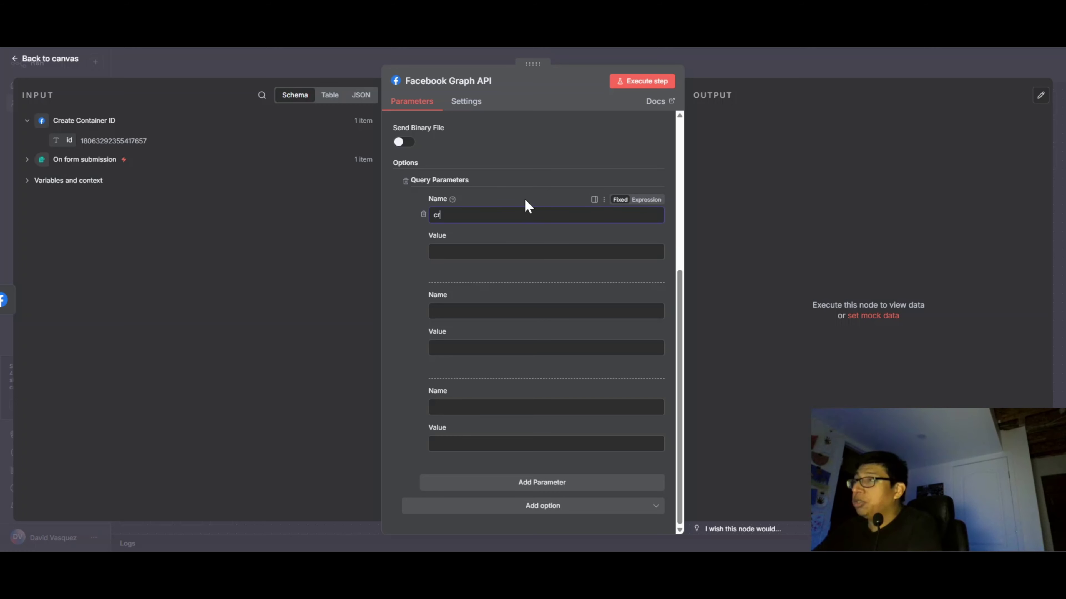
pyautogui.write('eation_id')
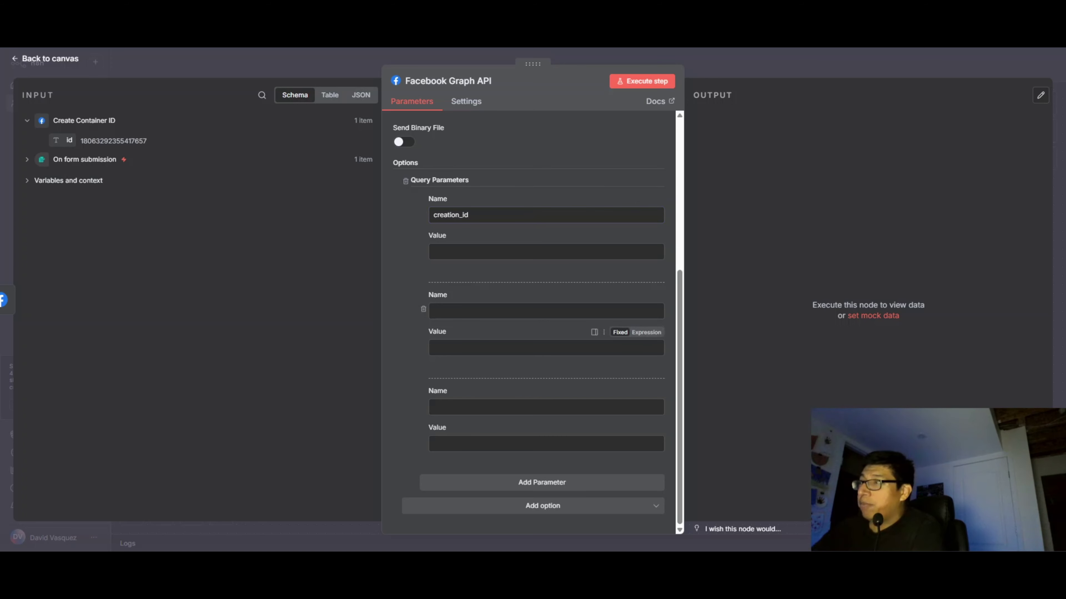
pyautogui.click(525, 311)
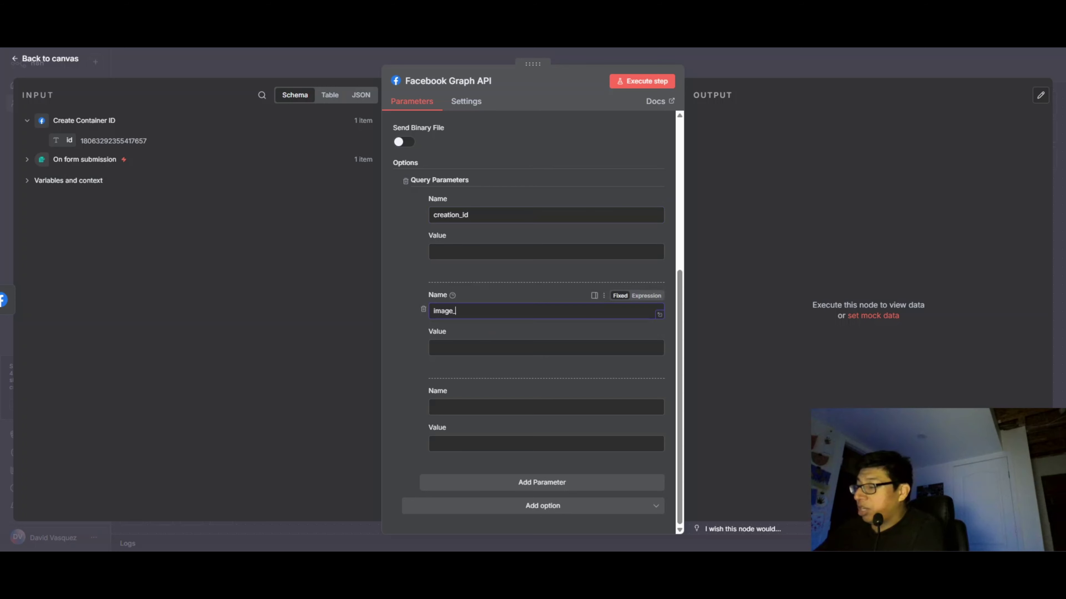
pyautogui.click(541, 407)
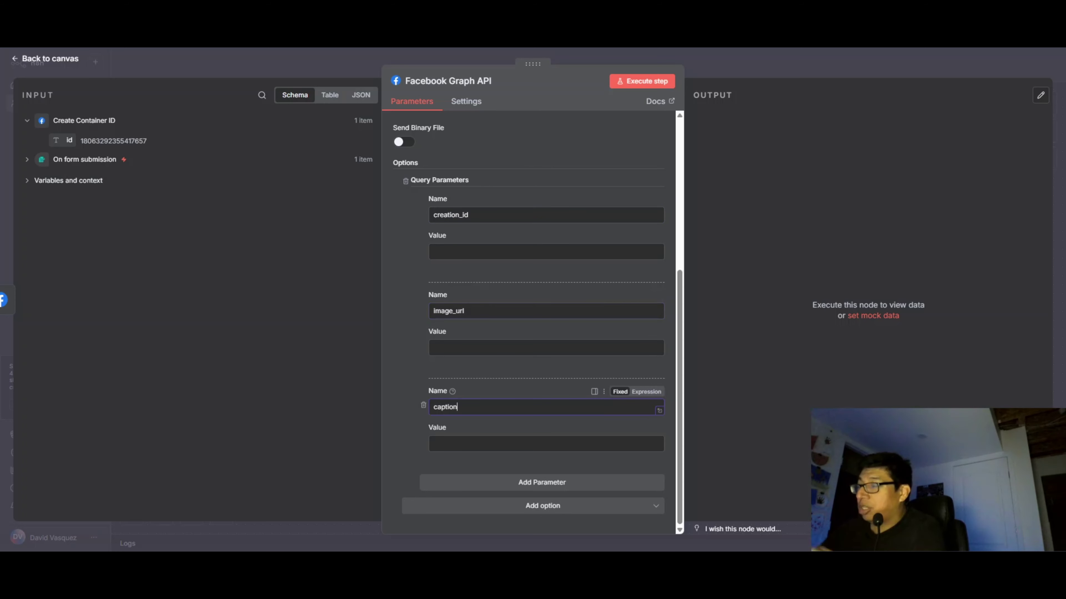
pyautogui.click(155, 248)
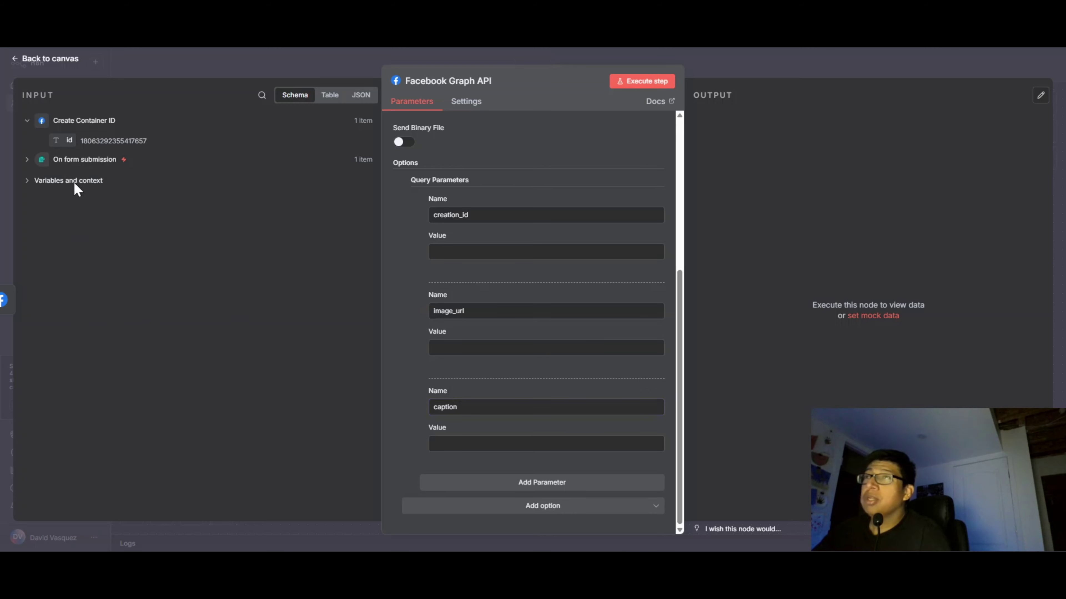
# Map the container's id to creation_id, and the form's Image URL and Caption to the image_url and caption values.
pyautogui.click(27, 160)
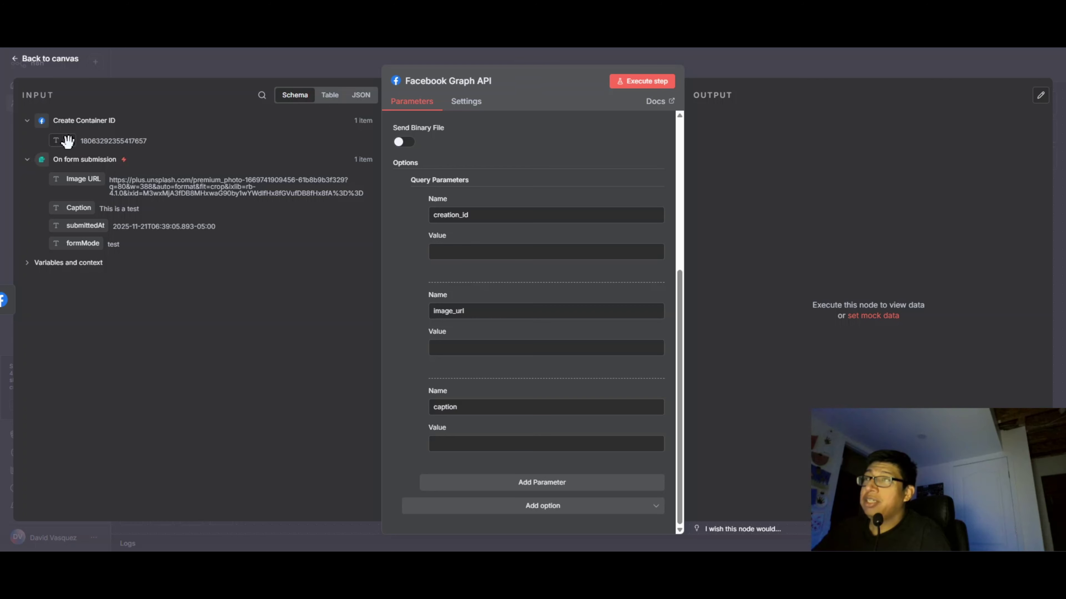
pyautogui.moveTo(67, 142); pyautogui.dragTo(474, 252)
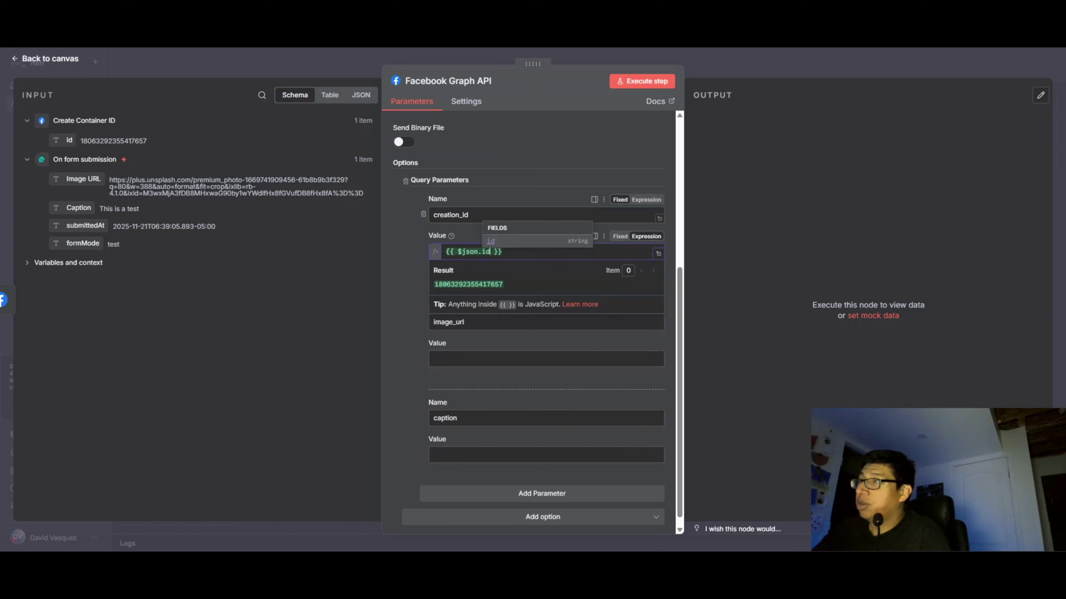
pyautogui.click(217, 334)
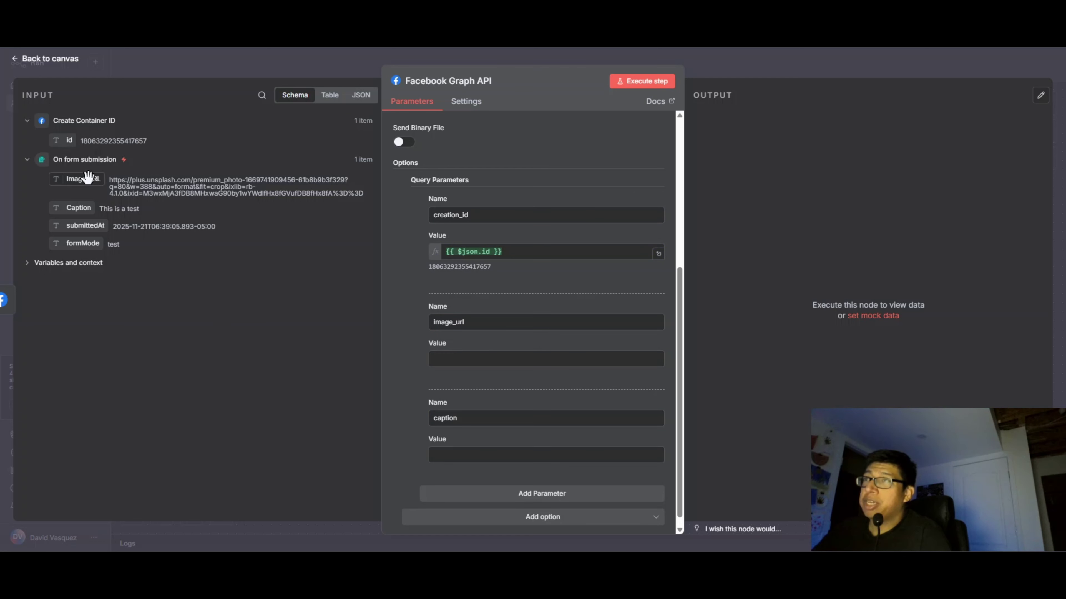
pyautogui.moveTo(80, 178); pyautogui.dragTo(439, 358)
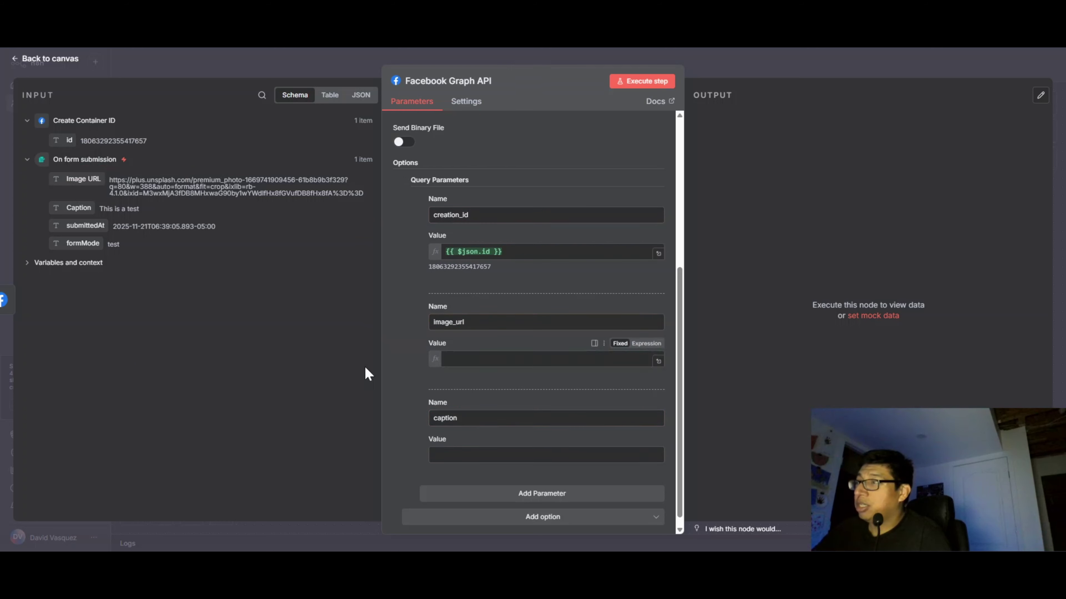
pyautogui.click(275, 386)
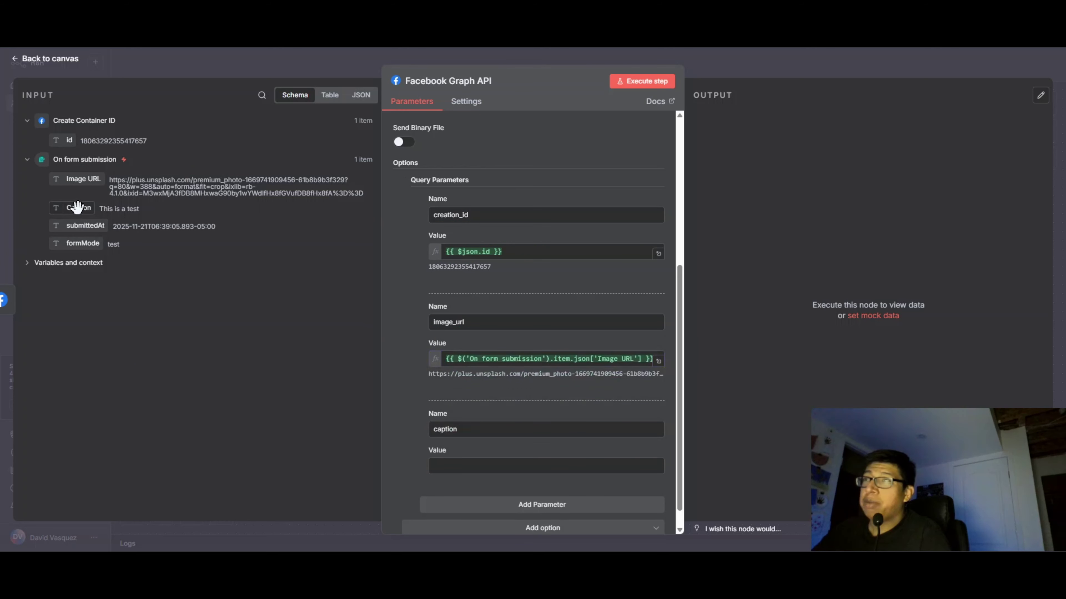
pyautogui.moveTo(77, 207); pyautogui.dragTo(446, 465)
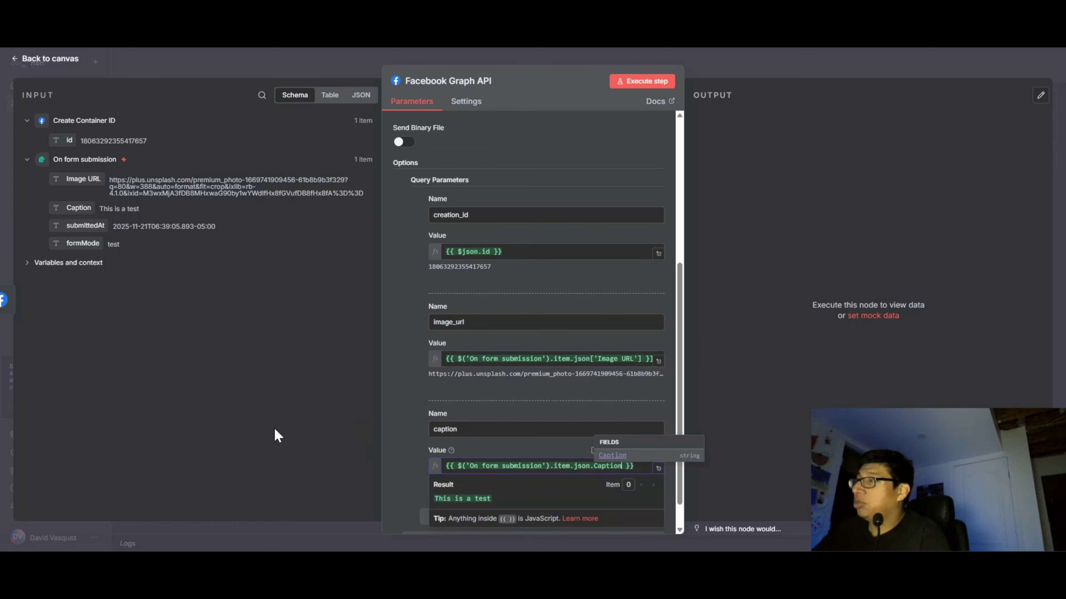
pyautogui.click(278, 386)
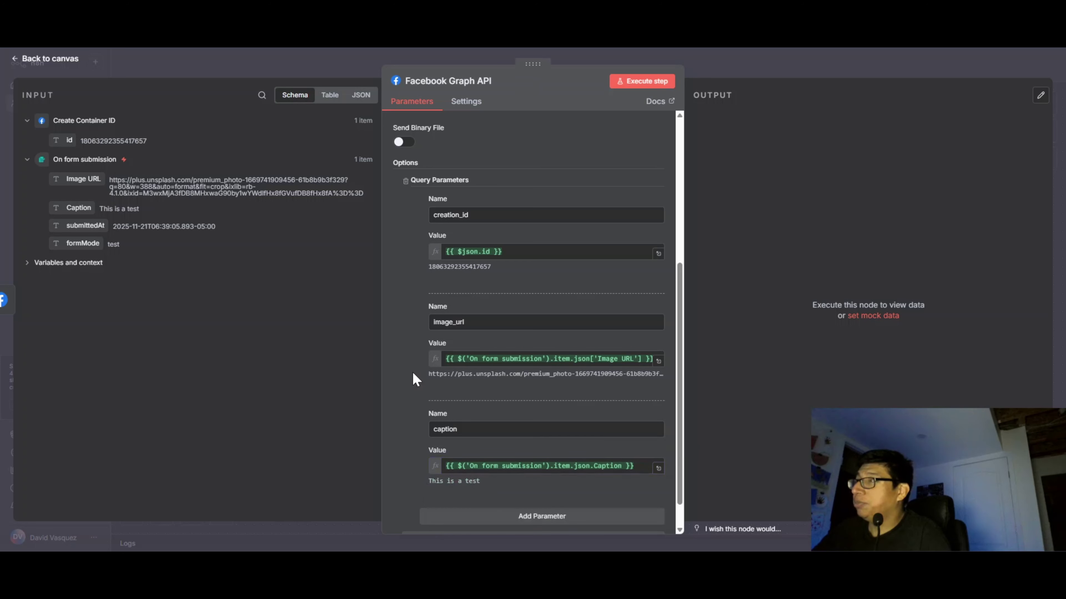
# Review the publishing node's settings and the form's input values, and execute the node.
pyautogui.scroll(5, 416, 387)
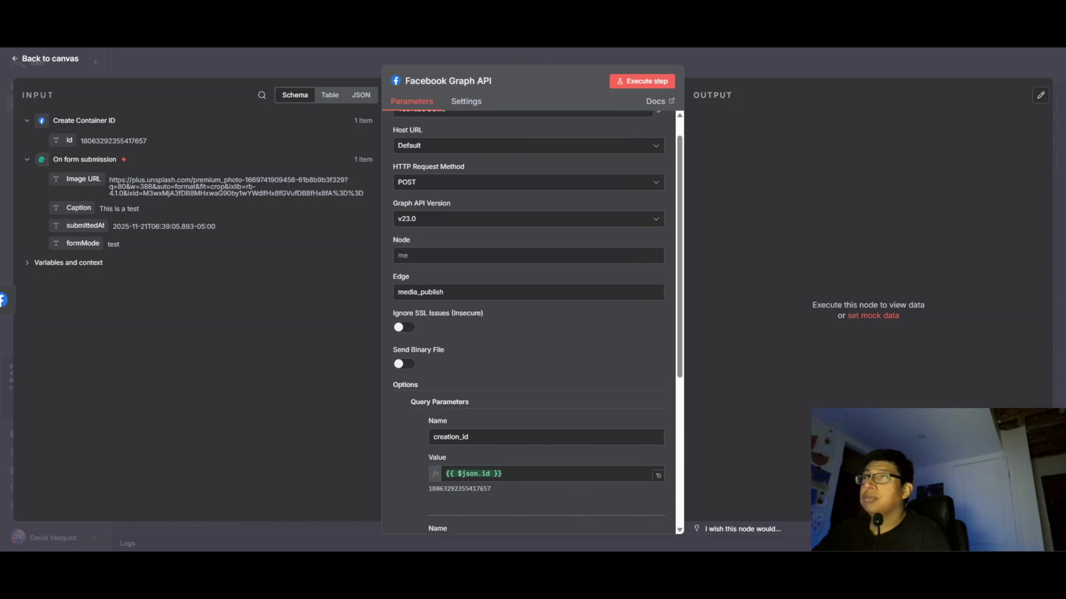
pyautogui.scroll(-5, 418, 378)
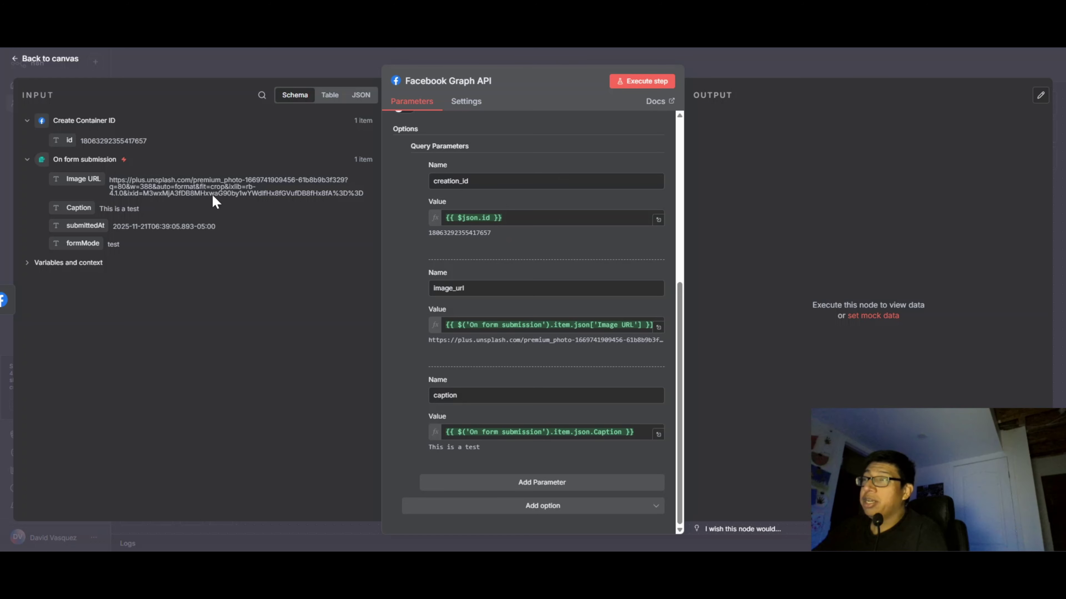
pyautogui.moveTo(367, 194); pyautogui.dragTo(109, 181)
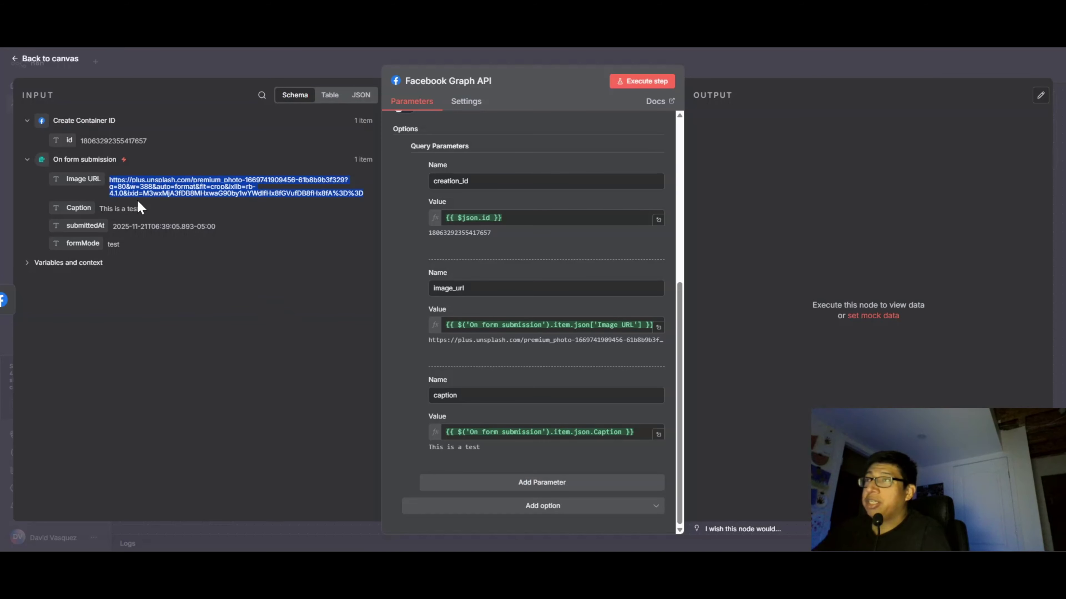
pyautogui.moveTo(143, 209); pyautogui.dragTo(100, 210)
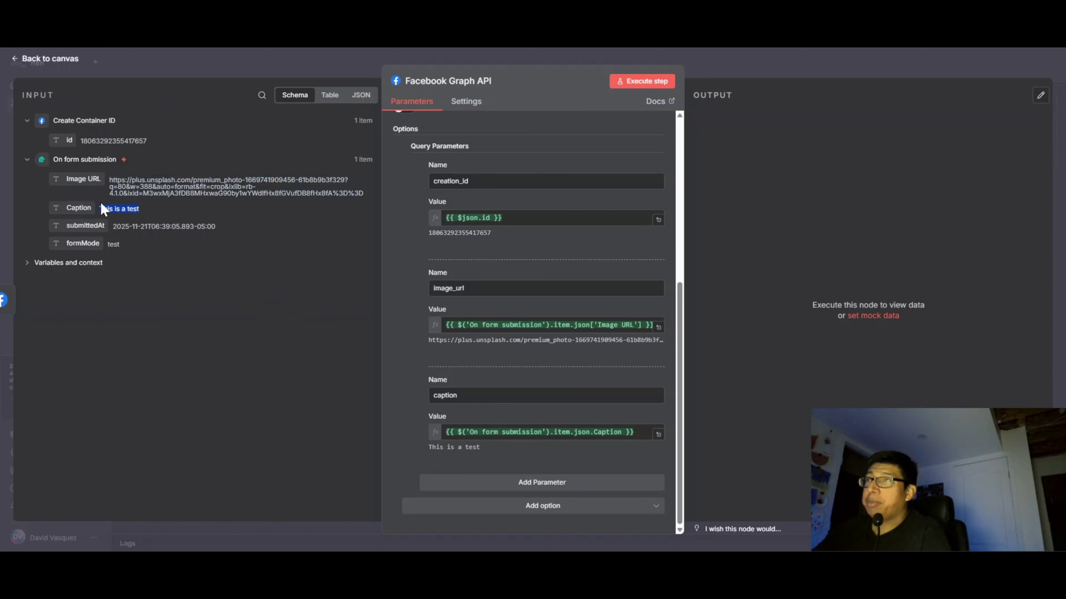
pyautogui.click(245, 262)
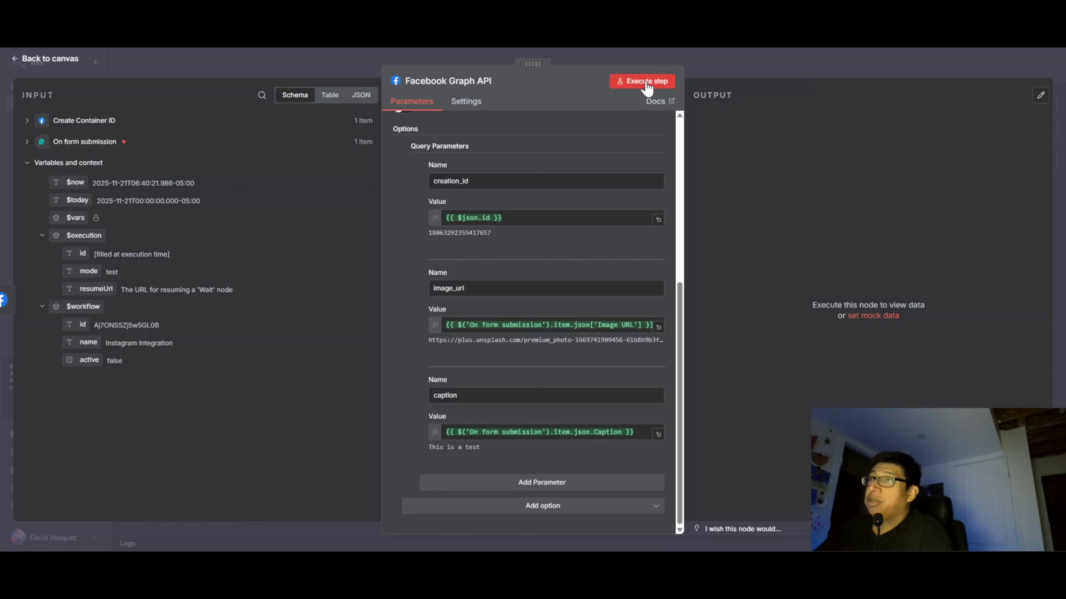
pyautogui.click(647, 82)
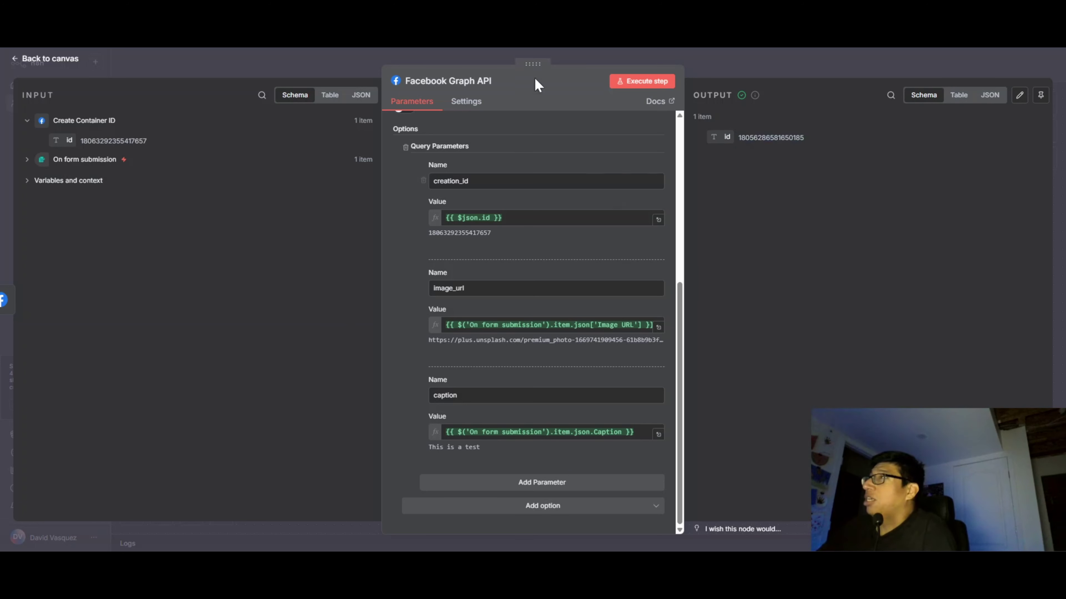
# Switch to the Instagram profile, reload it and open the newest post to check its image and caption.
pyautogui.hotkey('ctrl', 'Tab')
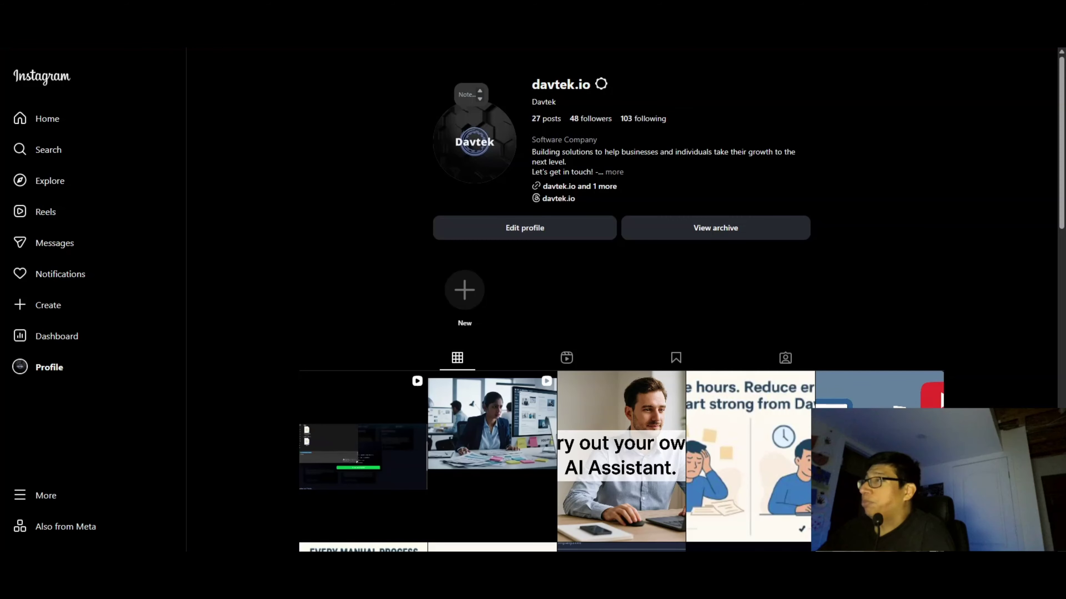
pyautogui.scroll(-3, 737, 324)
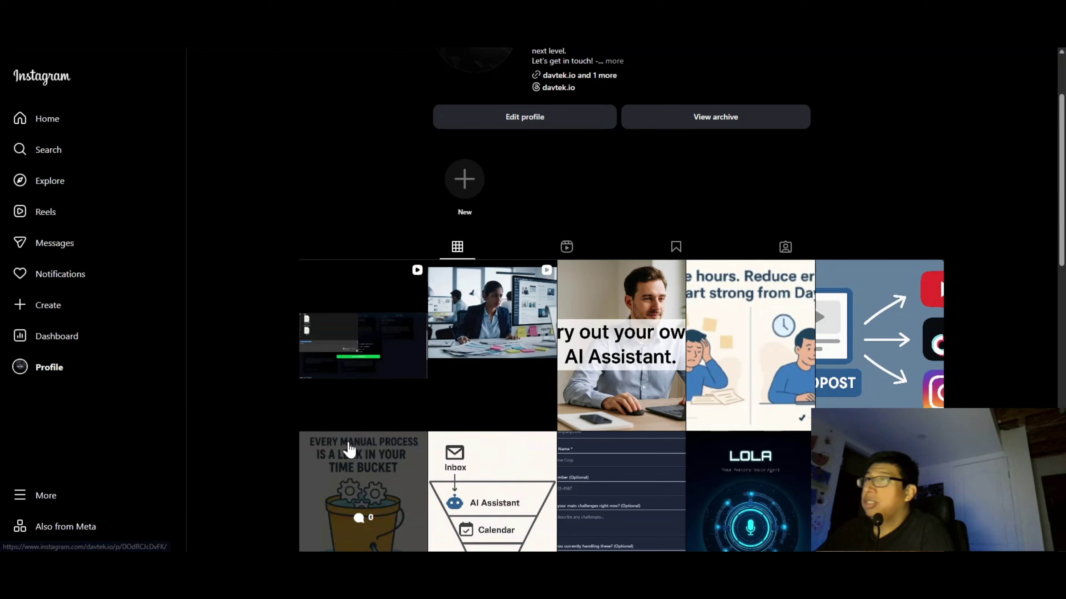
pyautogui.press('F5')
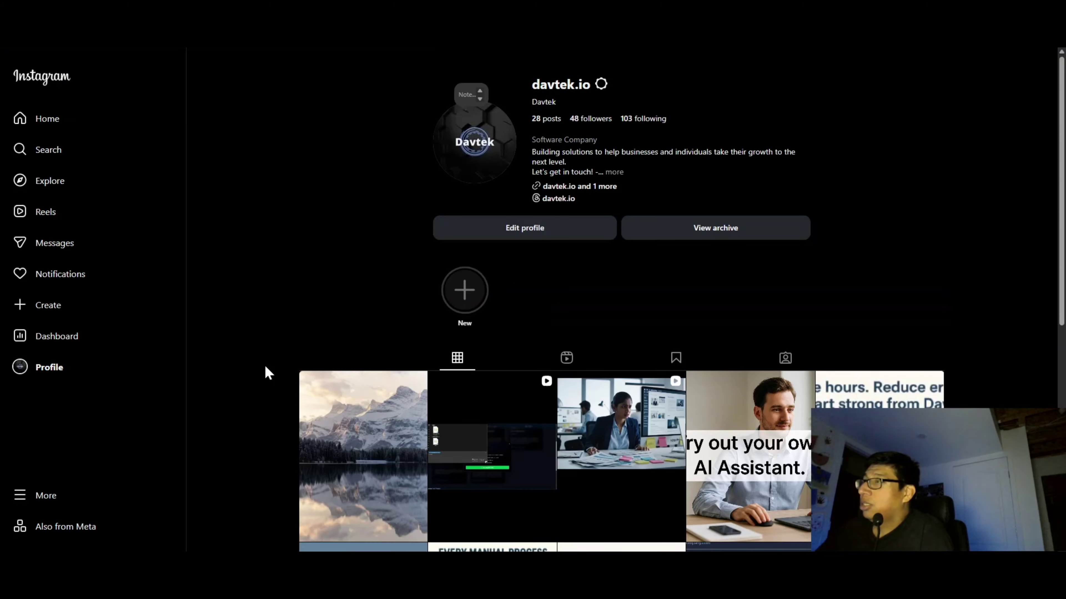
pyautogui.scroll(-4, 268, 372)
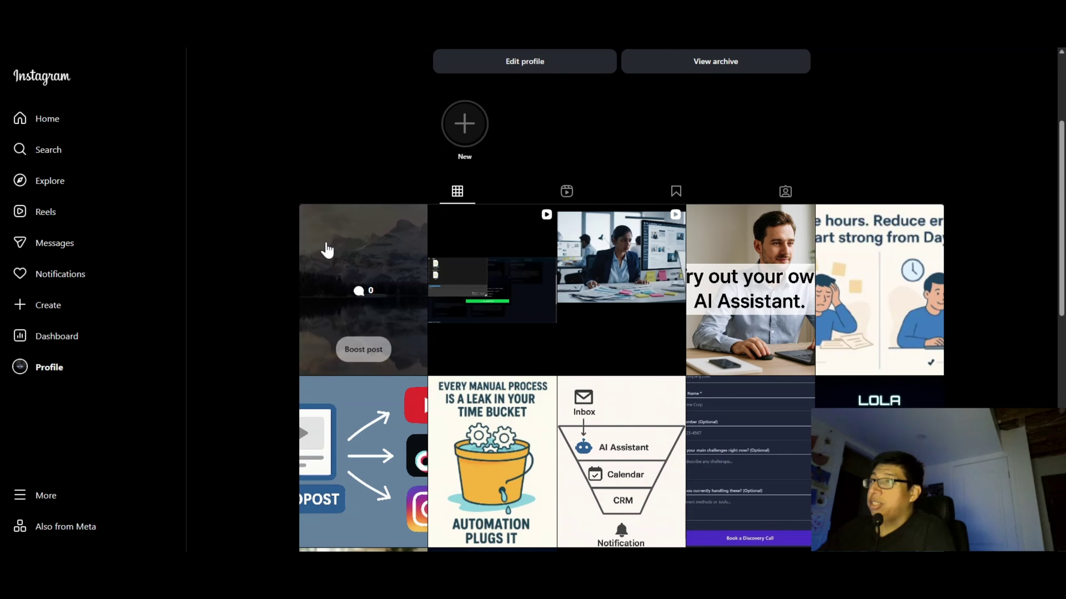
pyautogui.click(345, 251)
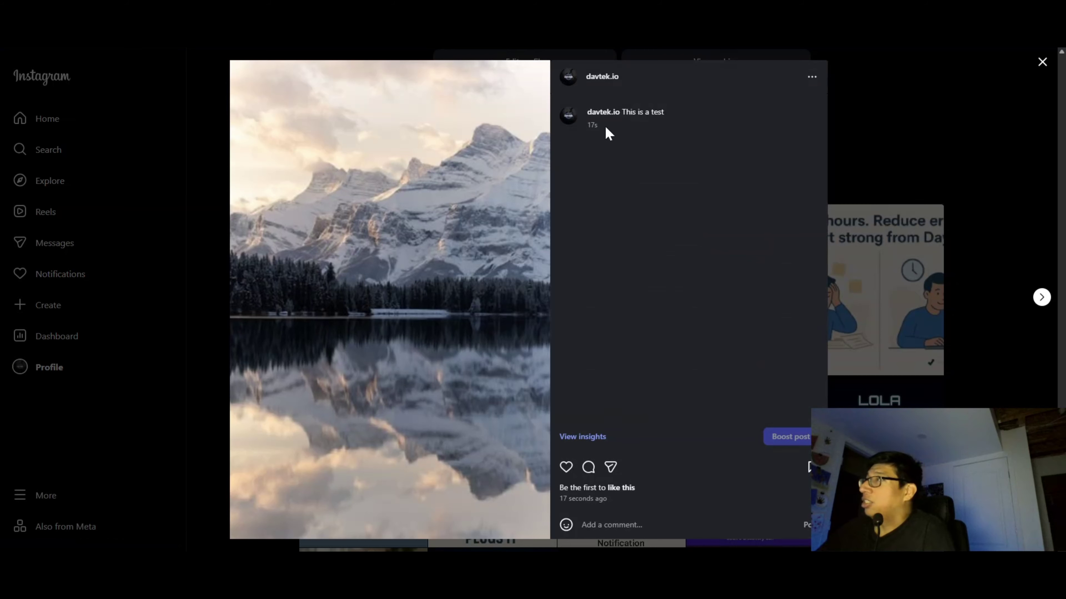
pyautogui.moveTo(609, 134); pyautogui.dragTo(601, 171)
pyautogui.click(613, 170)
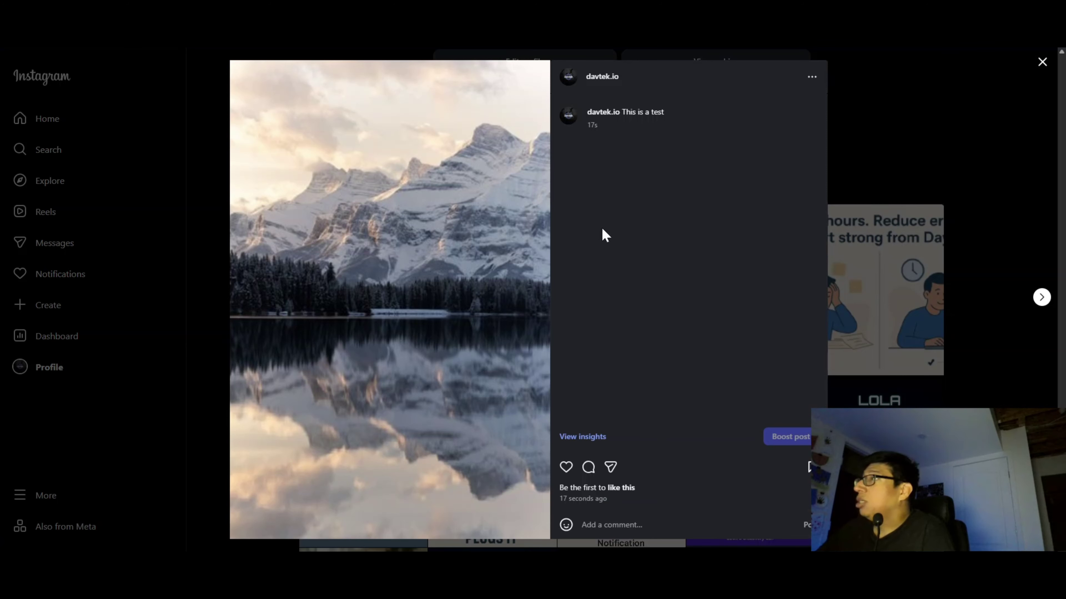
pyautogui.moveTo(682, 126); pyautogui.dragTo(620, 112)
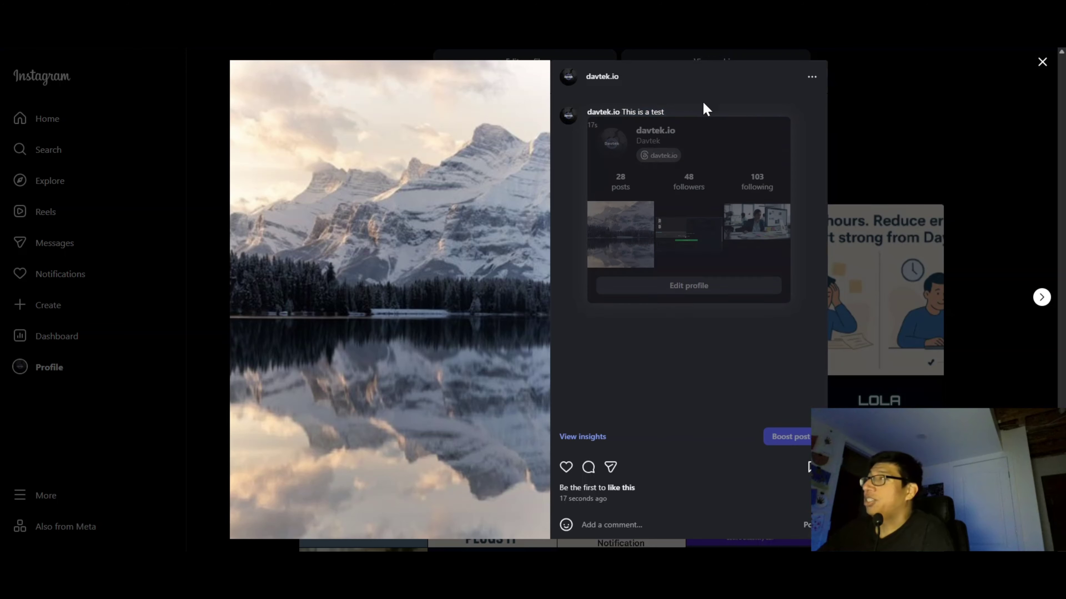
pyautogui.moveTo(678, 118); pyautogui.dragTo(626, 112)
pyautogui.click(650, 187)
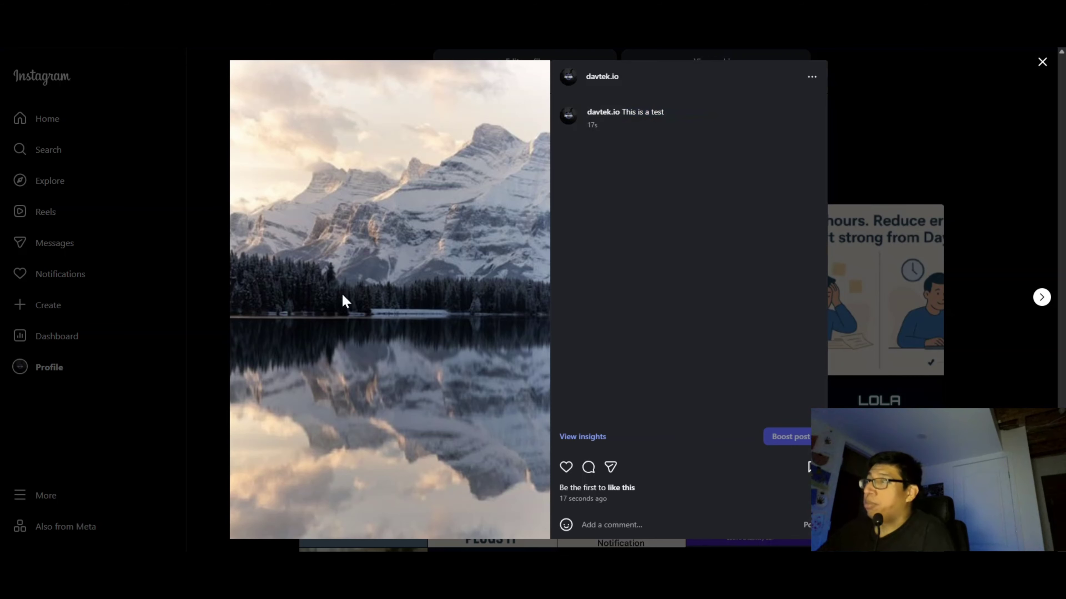